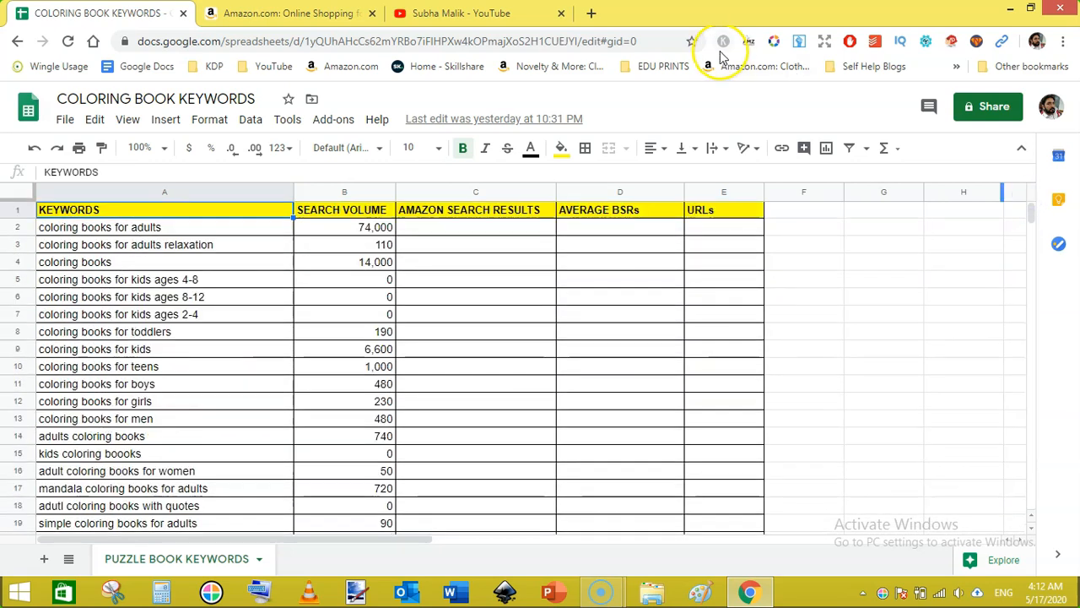
- Close the YouTube channel's browser tab and return to the coloring book keywords spreadsheet
click(291, 13)
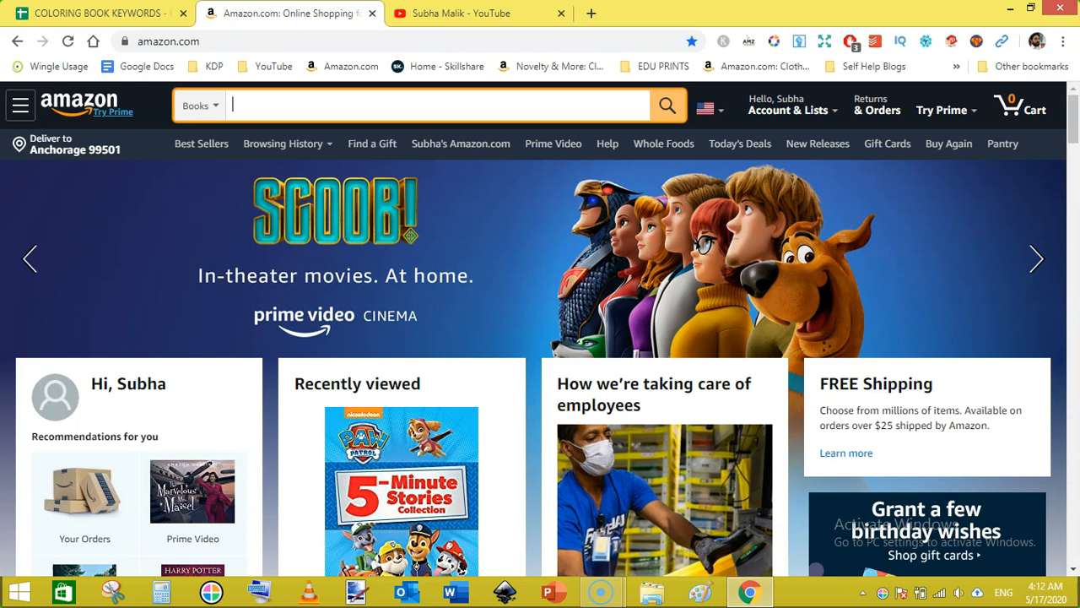
click(102, 13)
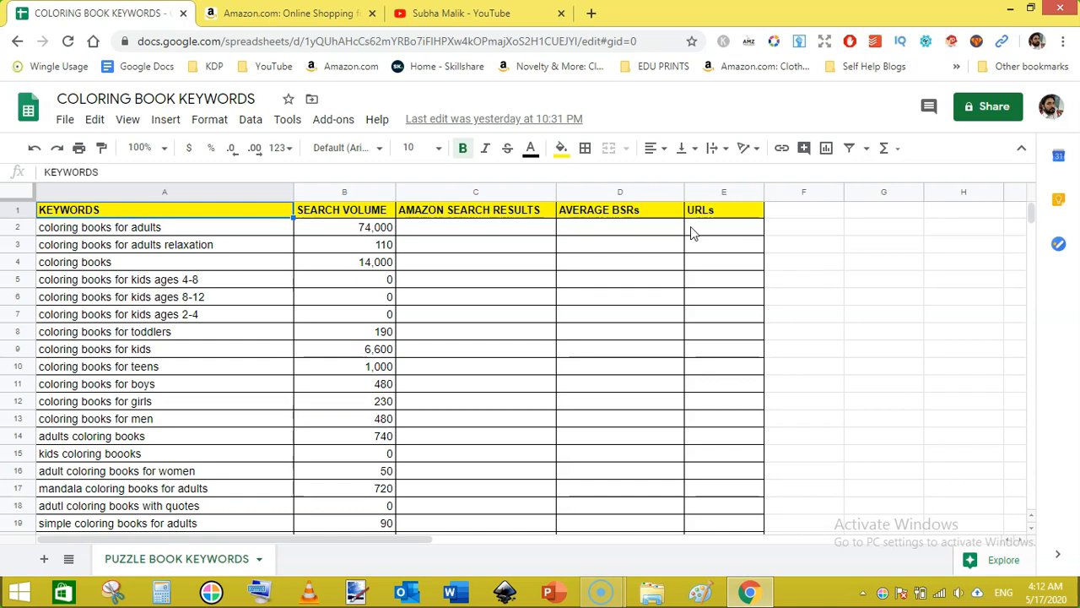
click(473, 13)
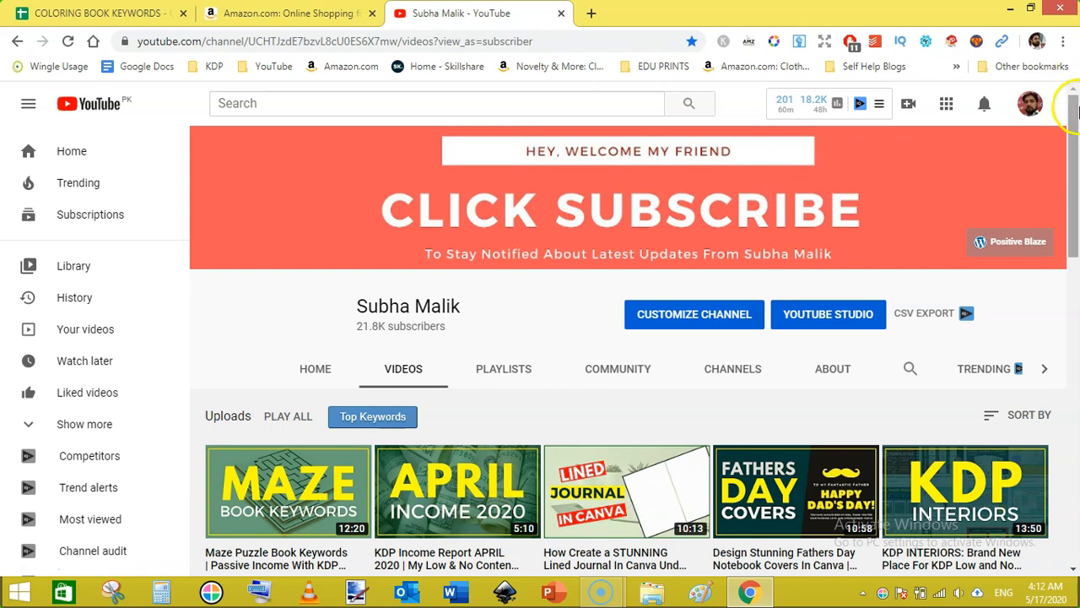
drag(1076, 114, 1054, 61)
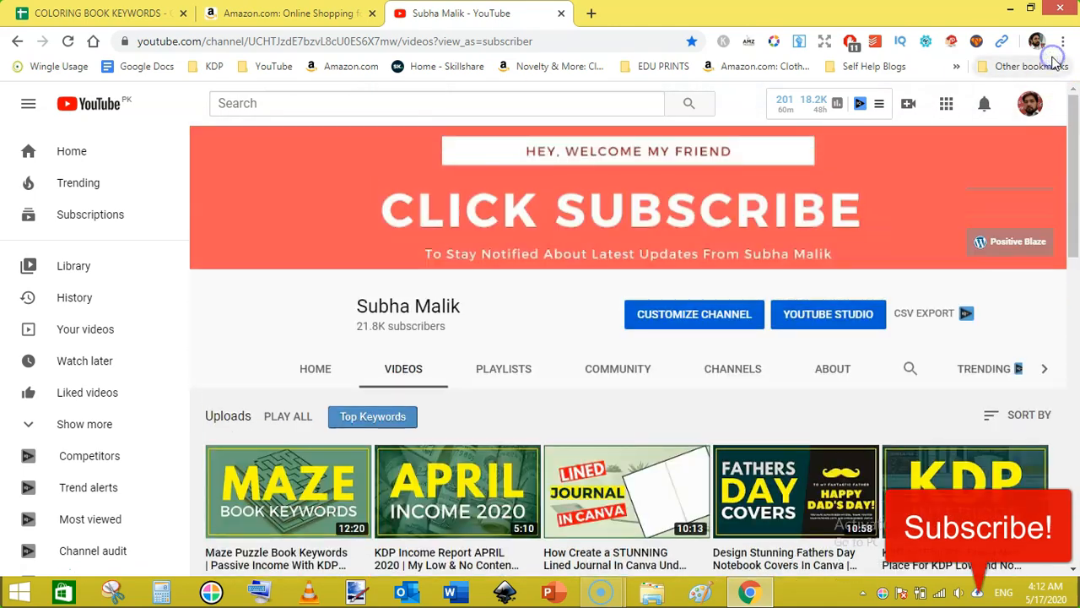
click(562, 16)
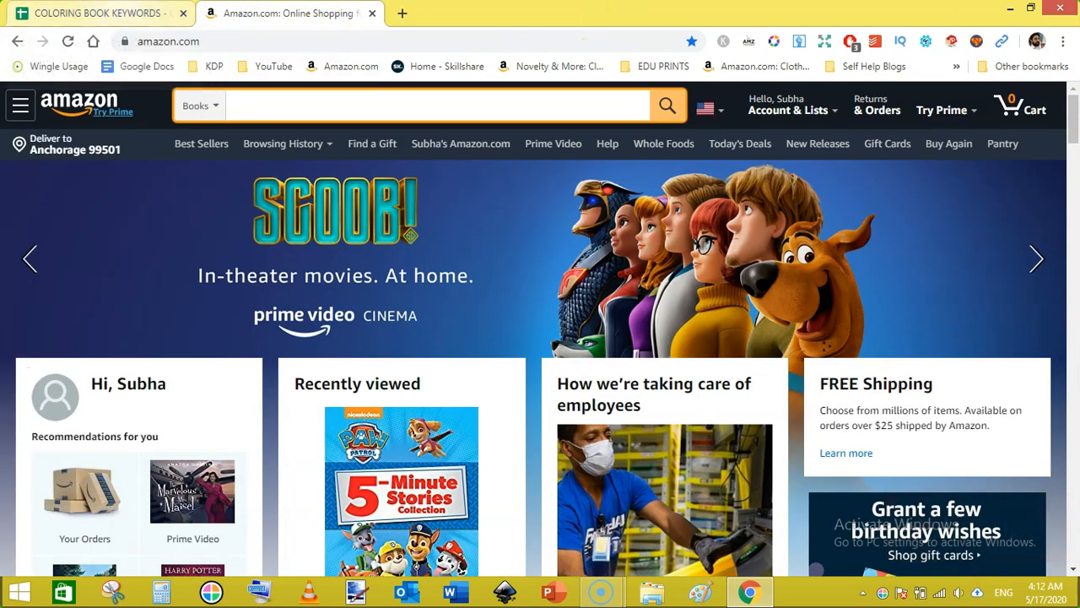
key(ctrl+Tab)
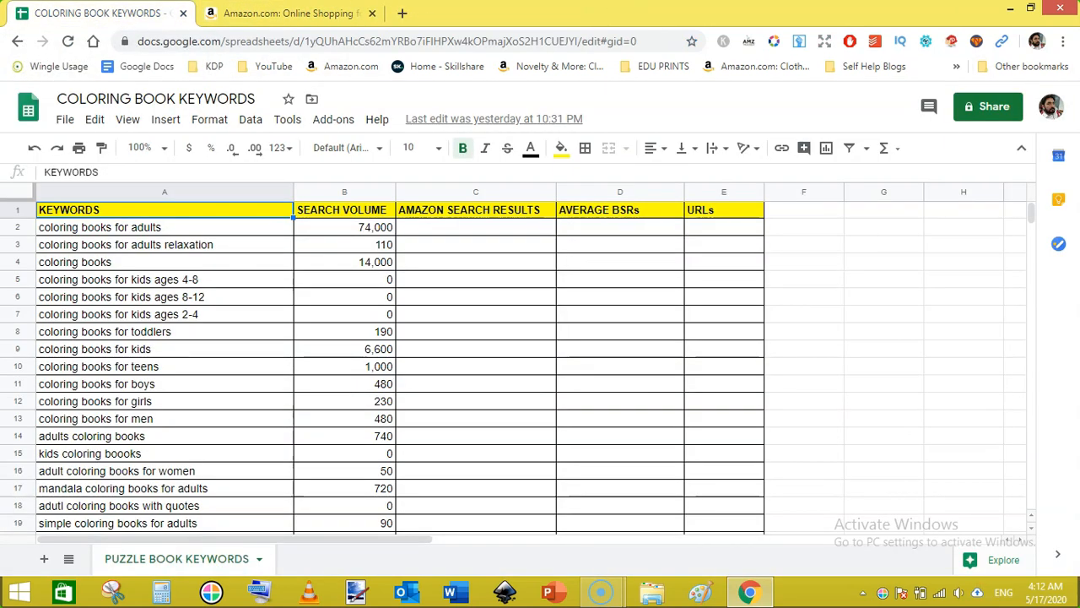
- Copy the keyword "coloring books for adults" from the spreadsheet and search for it in Amazon's Books category
click(135, 226)
double_click(135, 226)
right_click(135, 227)
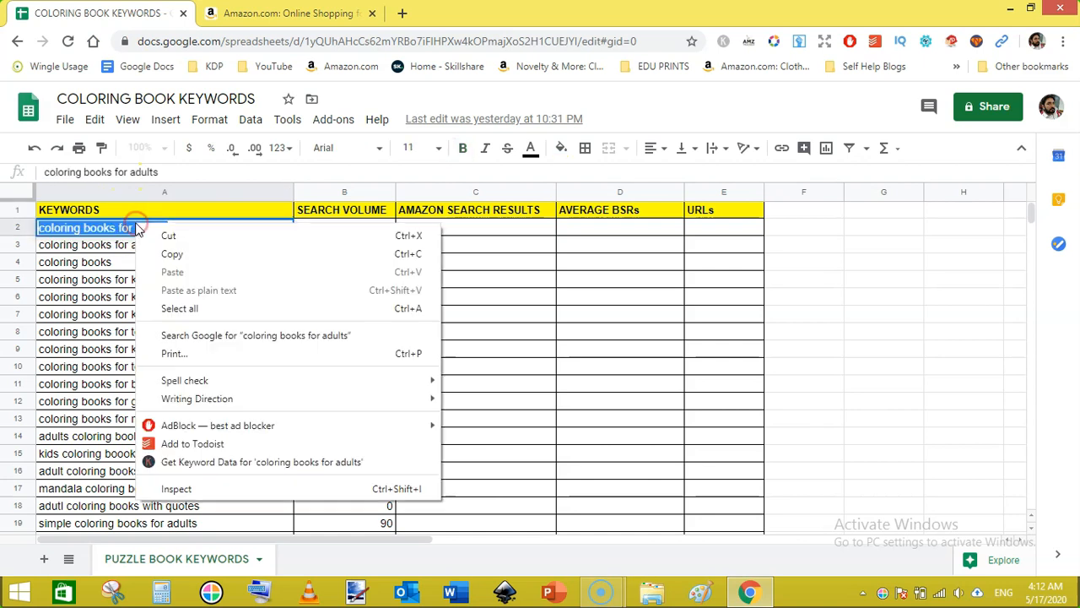
click(173, 253)
key(ctrl+Tab)
click(295, 105)
key(ctrl+v)
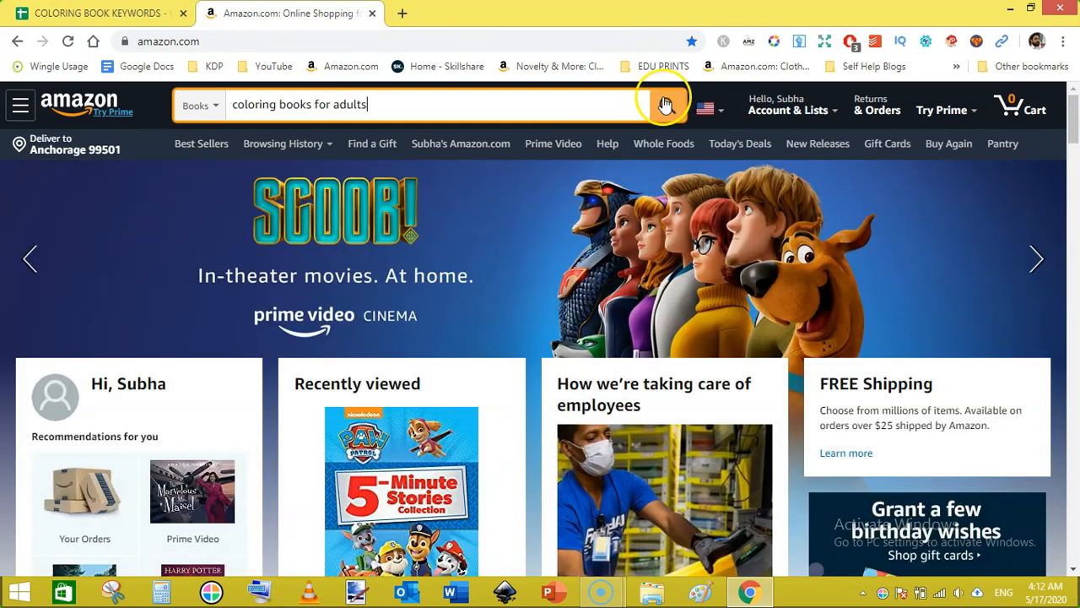
click(665, 104)
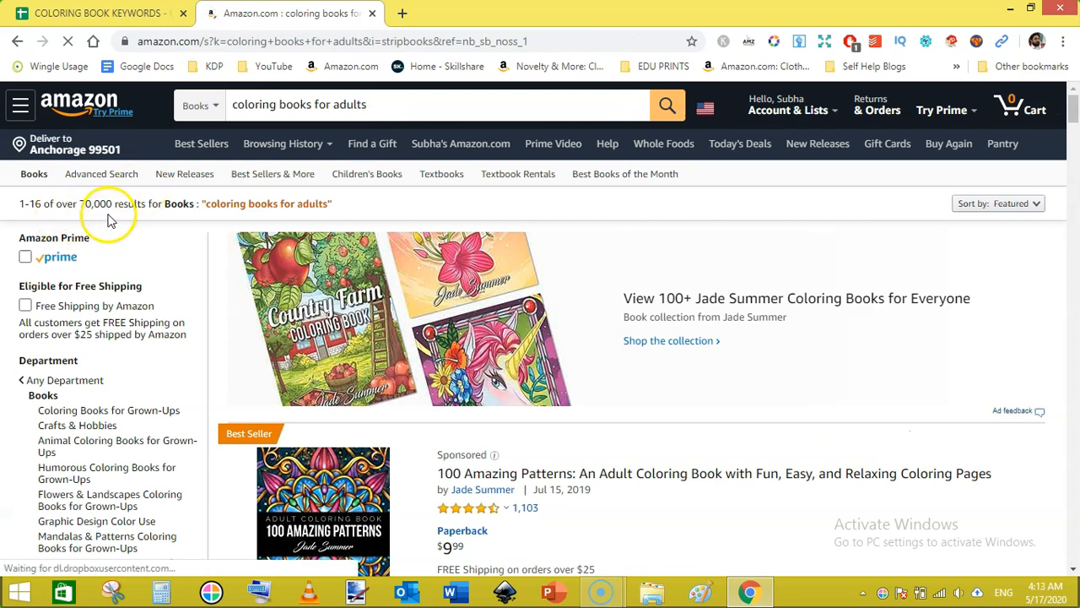
- Back in the spreadsheet, enter 70000 as the Amazon search results for "coloring books for adults"
key(ctrl+shift+Tab)
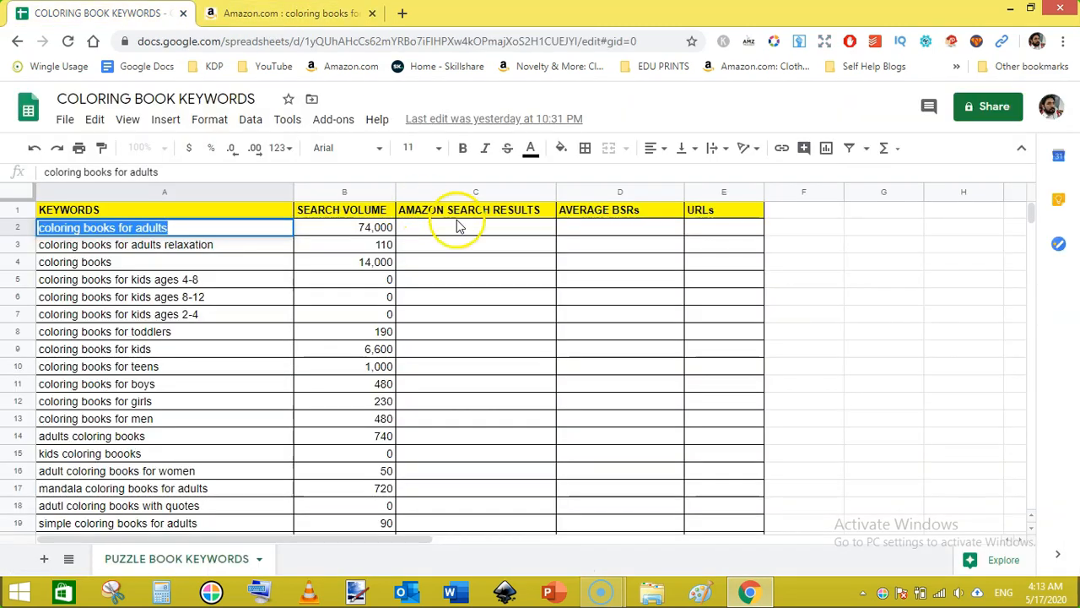
click(456, 233)
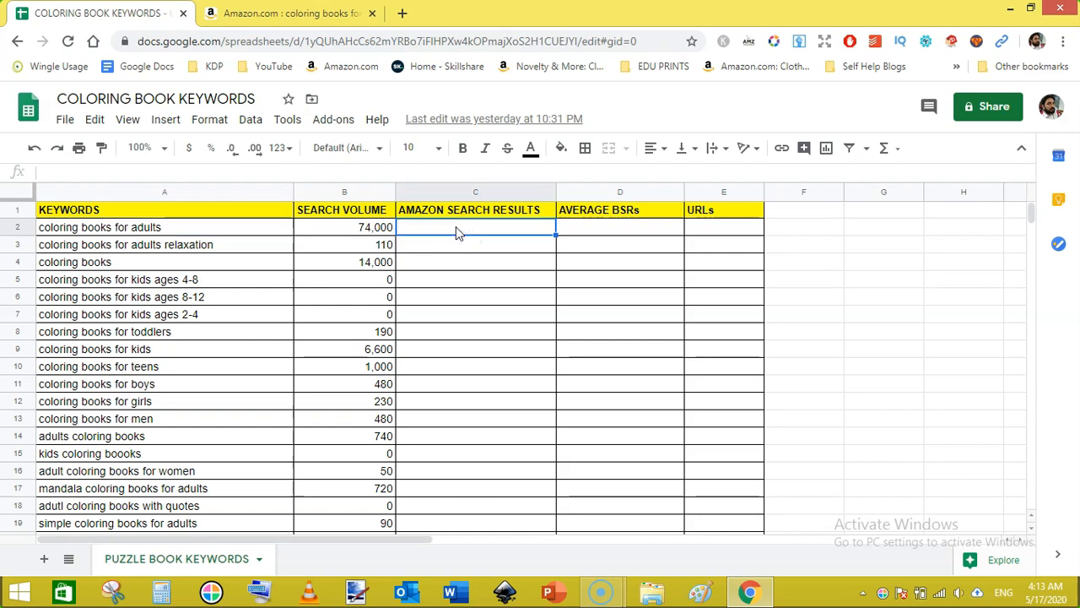
text(70000)
- Run Unicorn Smasher on the Amazon results and enter 1020 as the average BSR for "coloring books for adults" in the spreadsheet
click(287, 12)
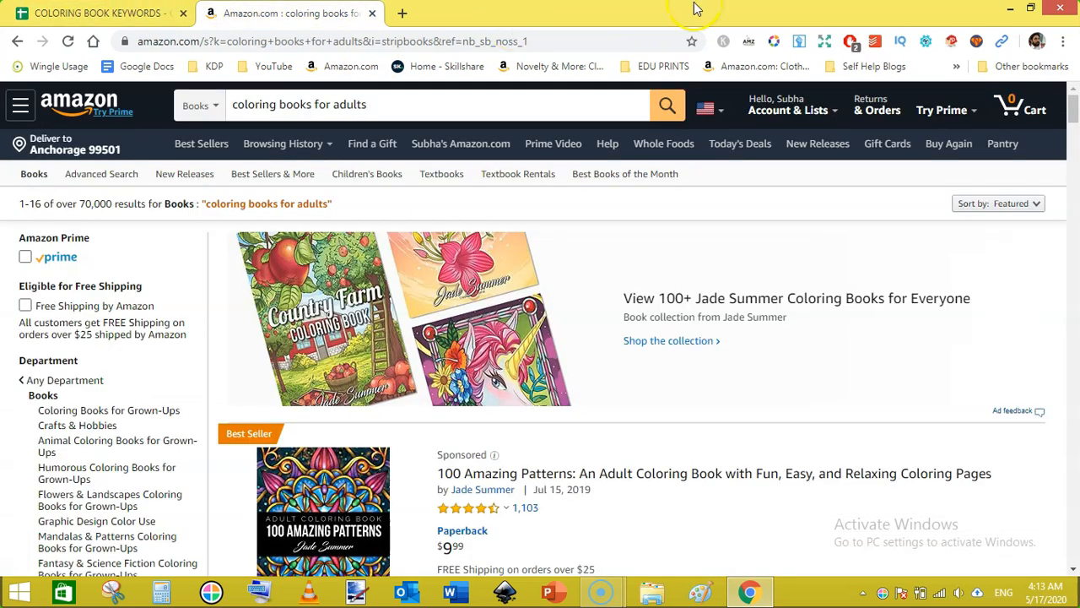
click(748, 43)
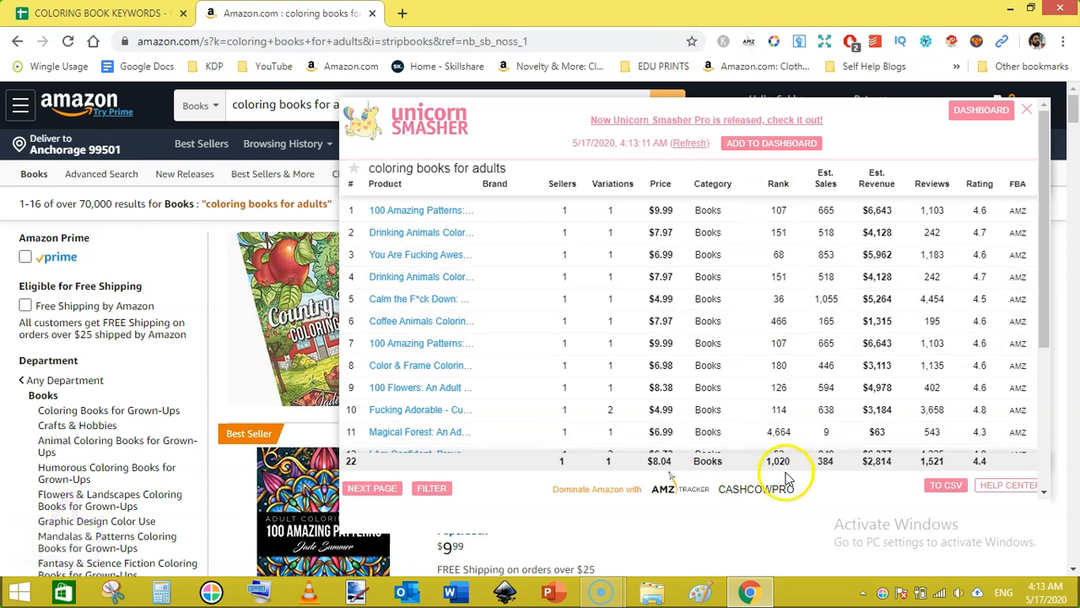
click(97, 13)
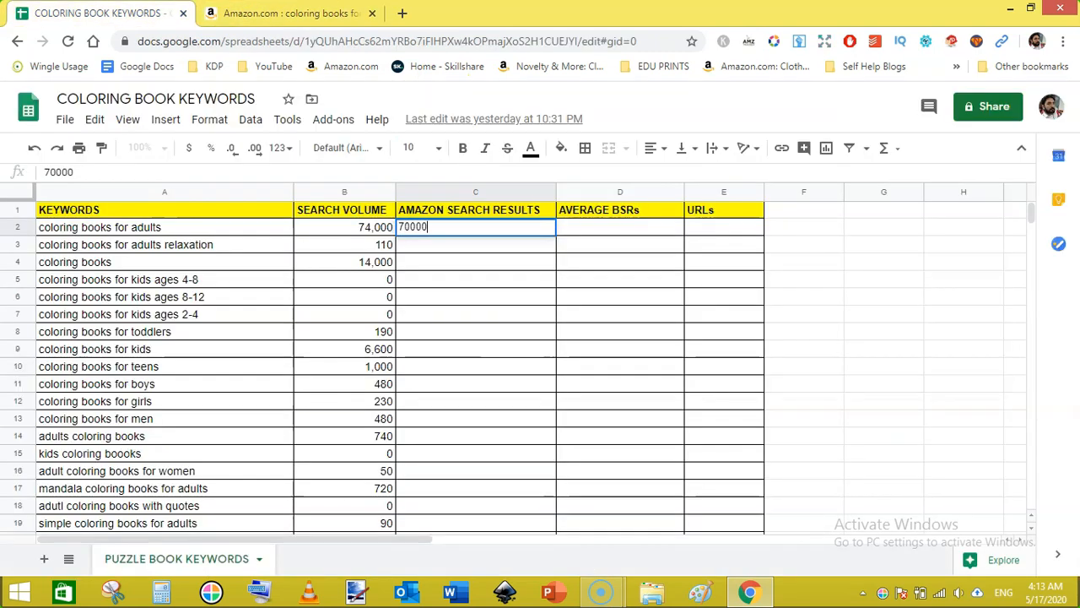
click(626, 229)
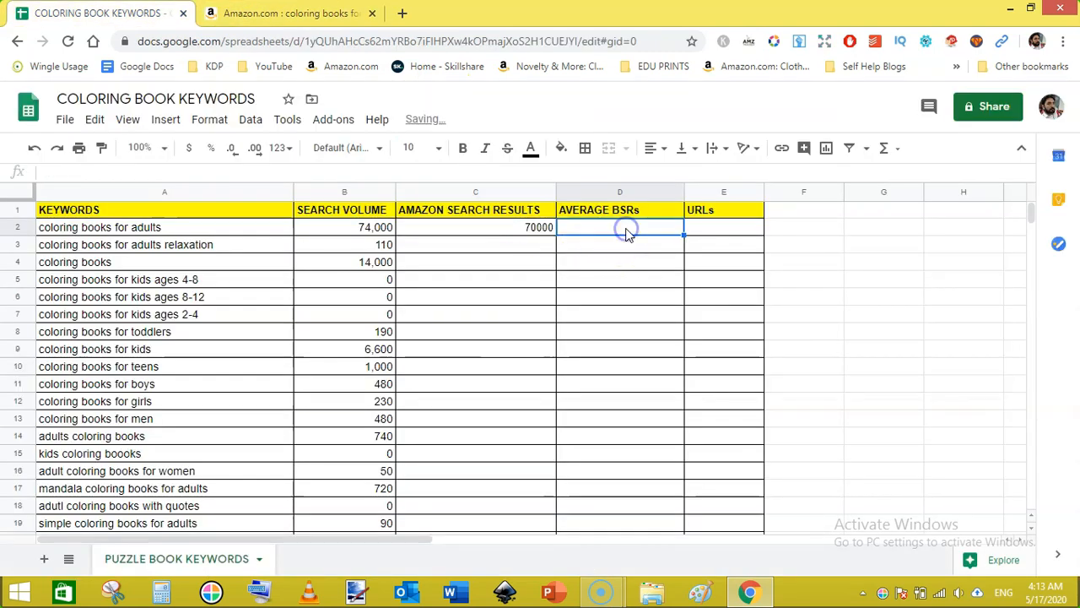
text(1020)
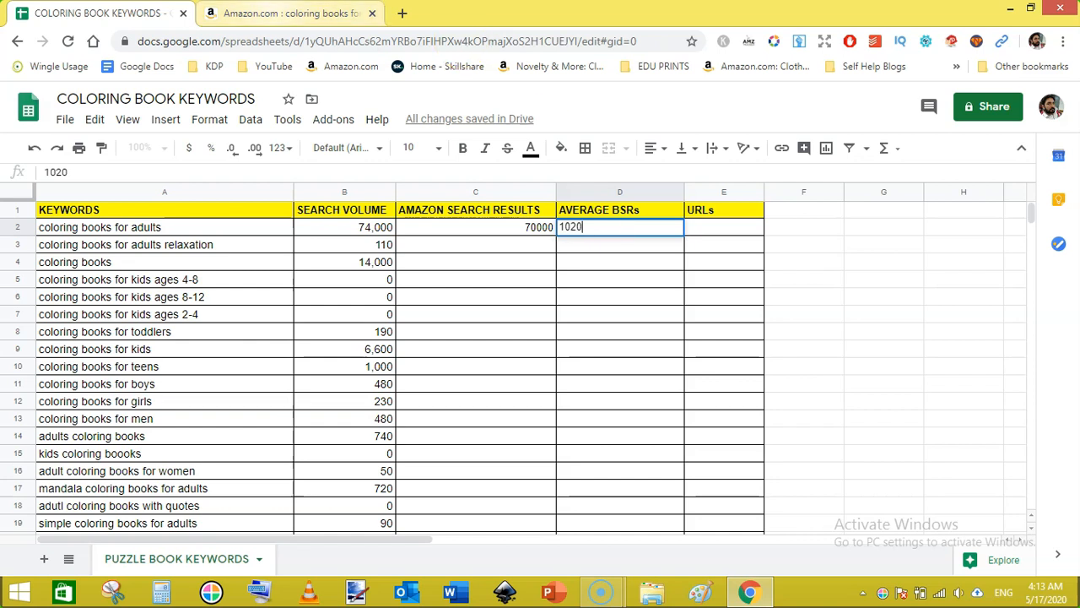
- Shorten and copy the Amazon results page's link, and paste it into the URLs cell for "coloring books for adults"
click(287, 12)
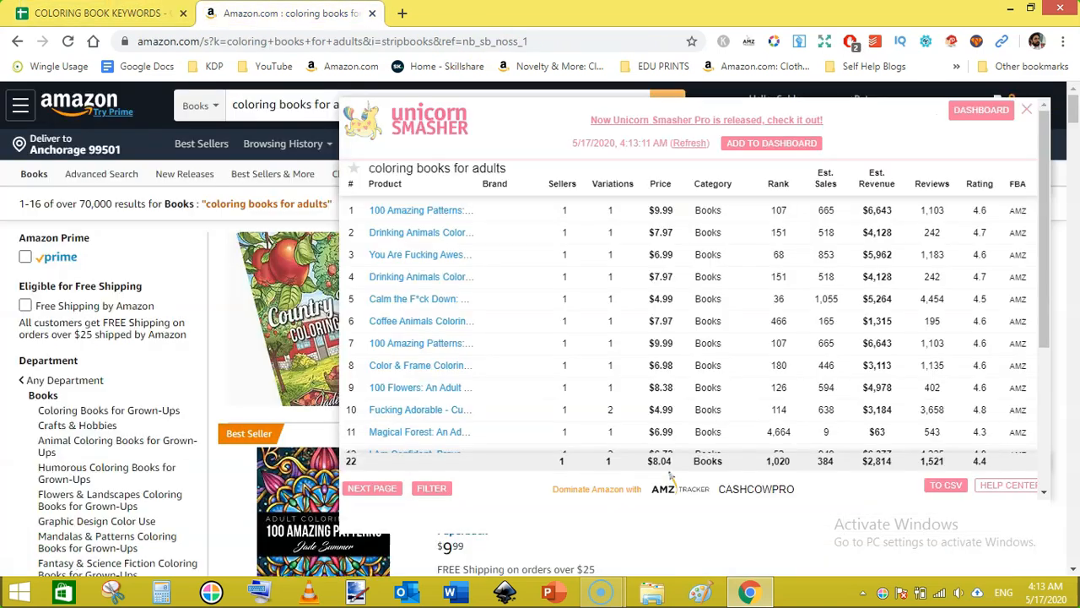
right_click(167, 253)
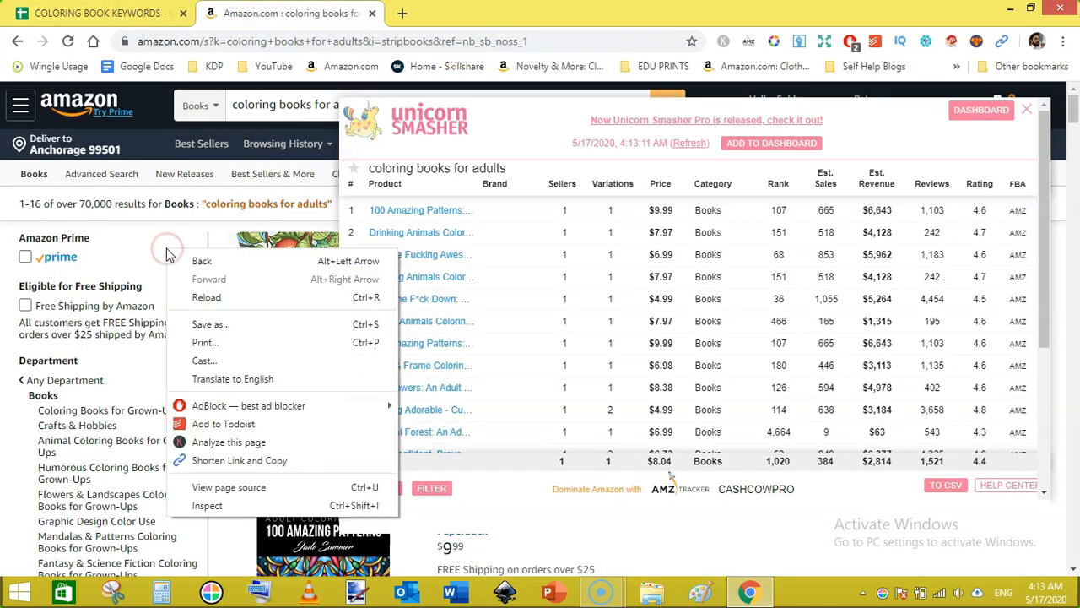
click(230, 466)
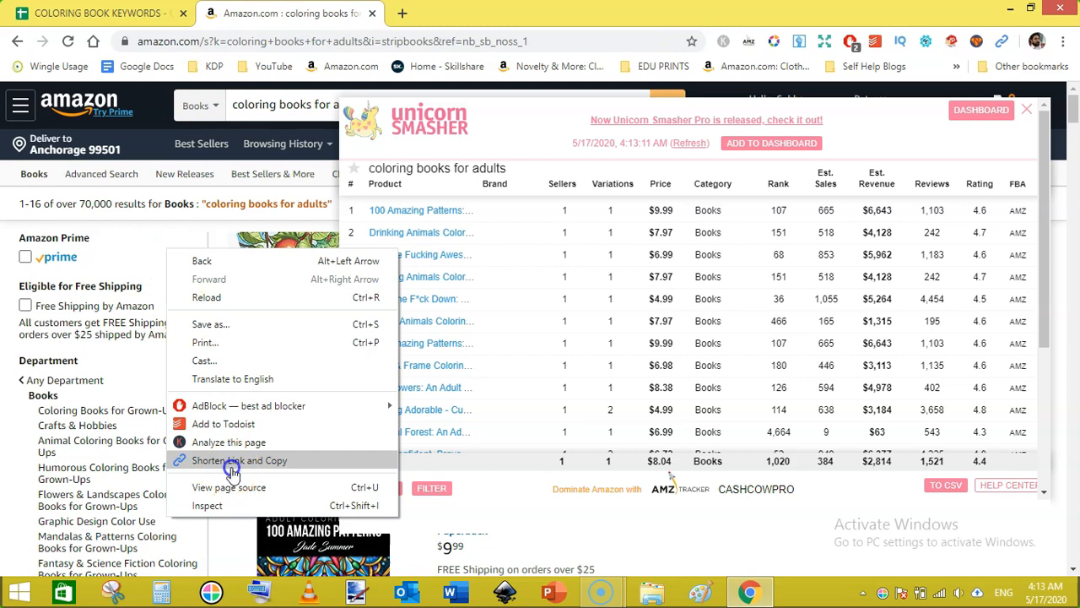
click(98, 12)
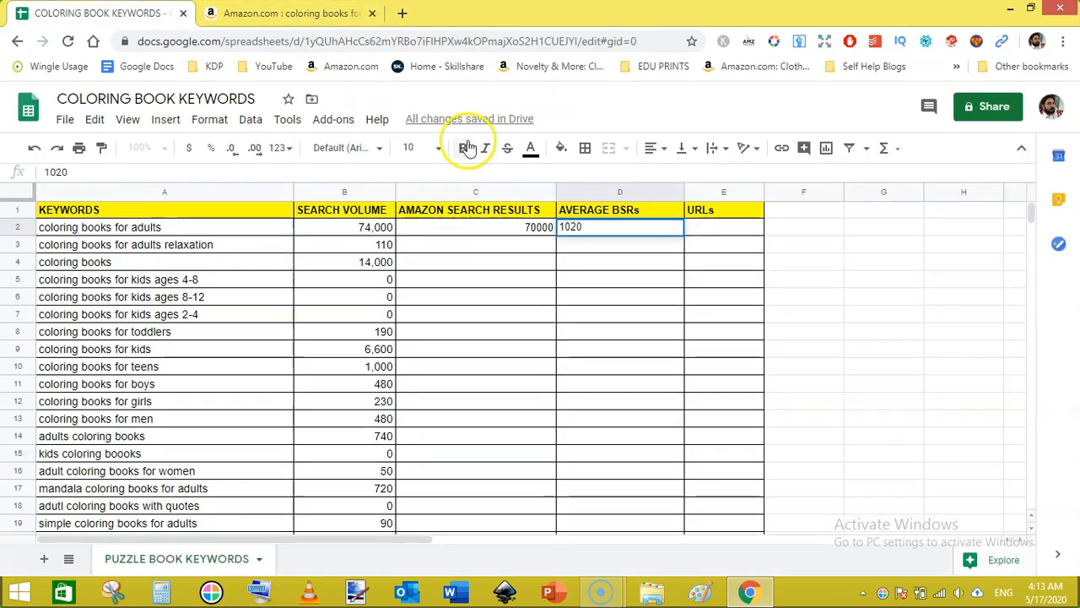
click(728, 231)
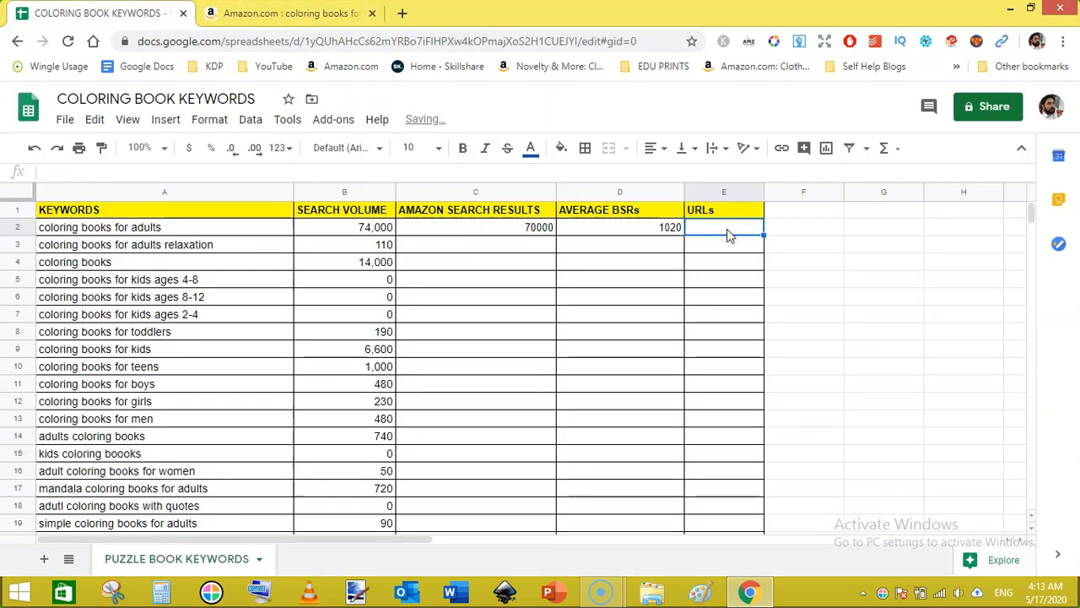
key(ctrl+v)
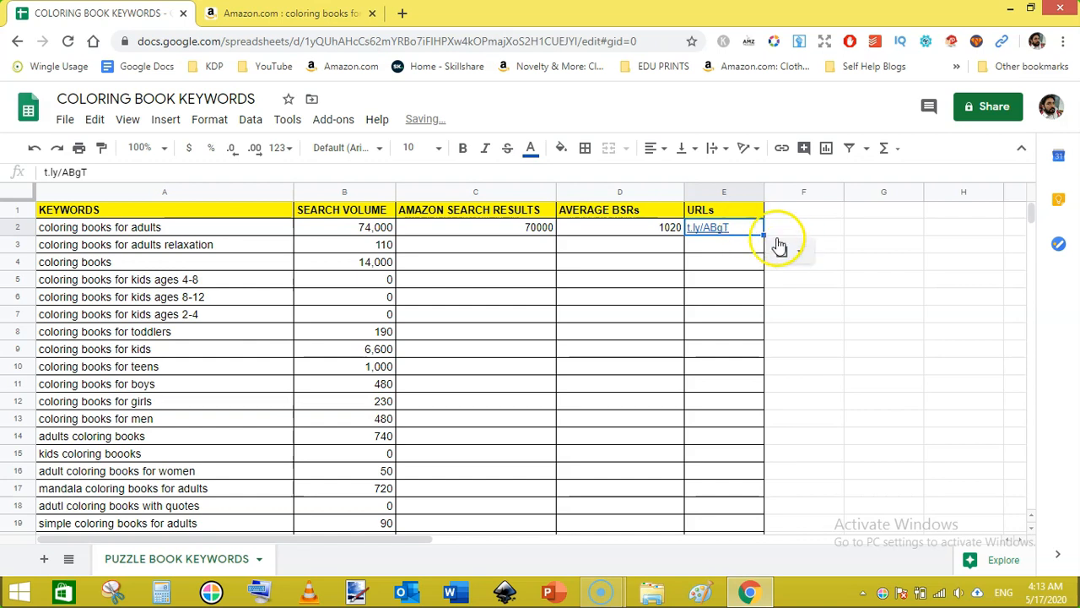
- Open the shortened link in cell E2 to check its page, close that page and return to the spreadsheet
mouse_move(726, 237)
click(745, 256)
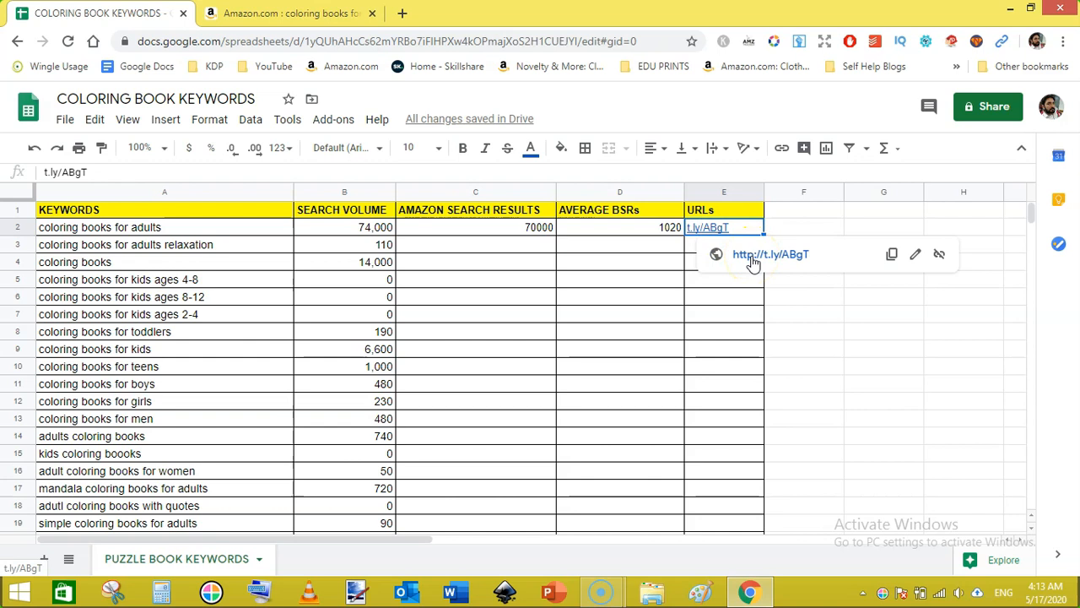
click(752, 257)
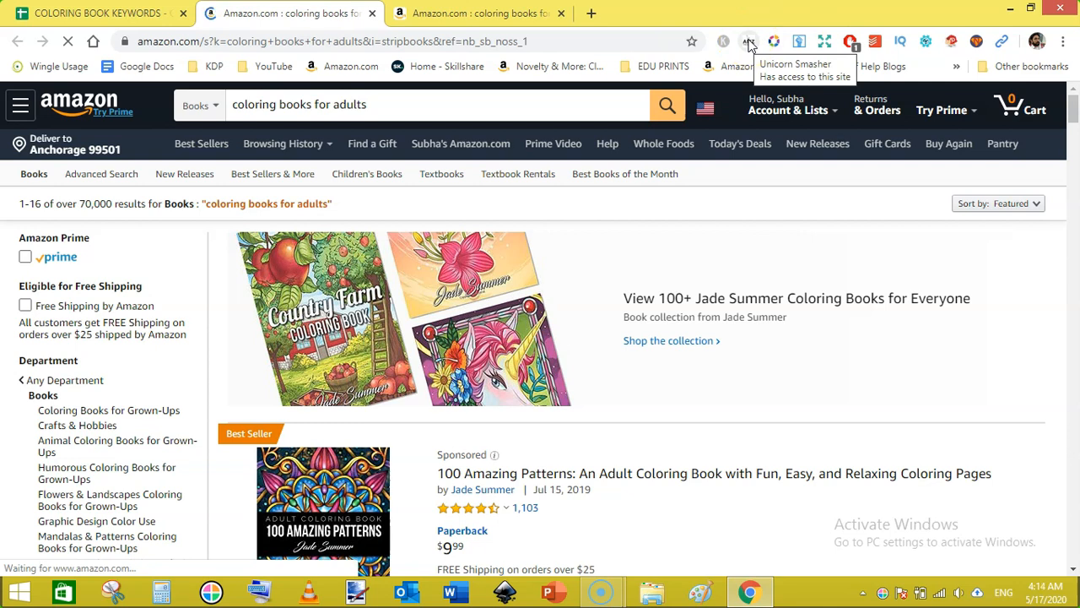
click(372, 13)
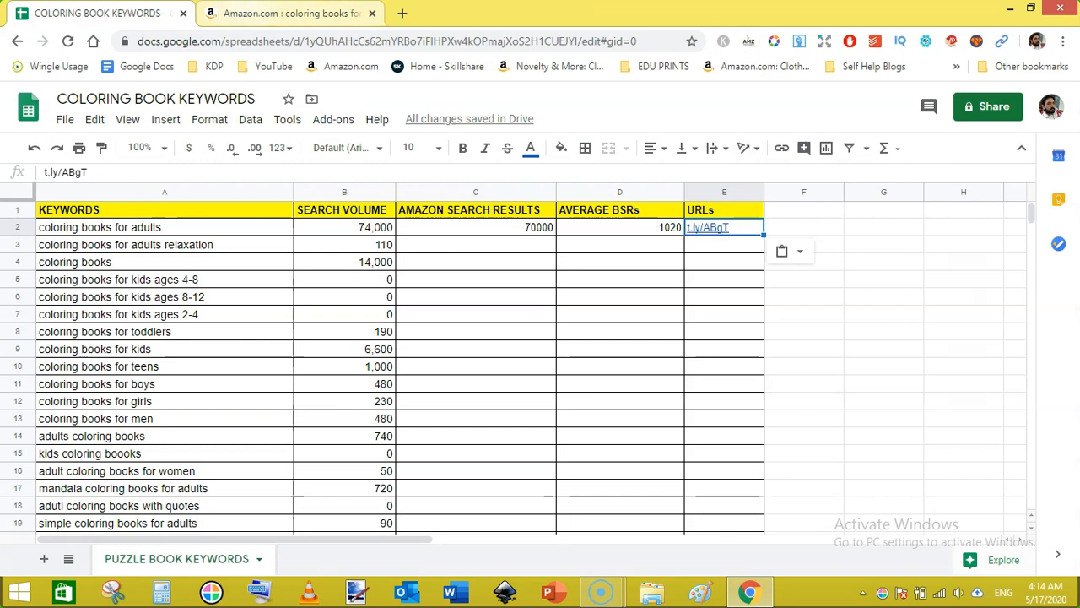
click(292, 14)
click(110, 14)
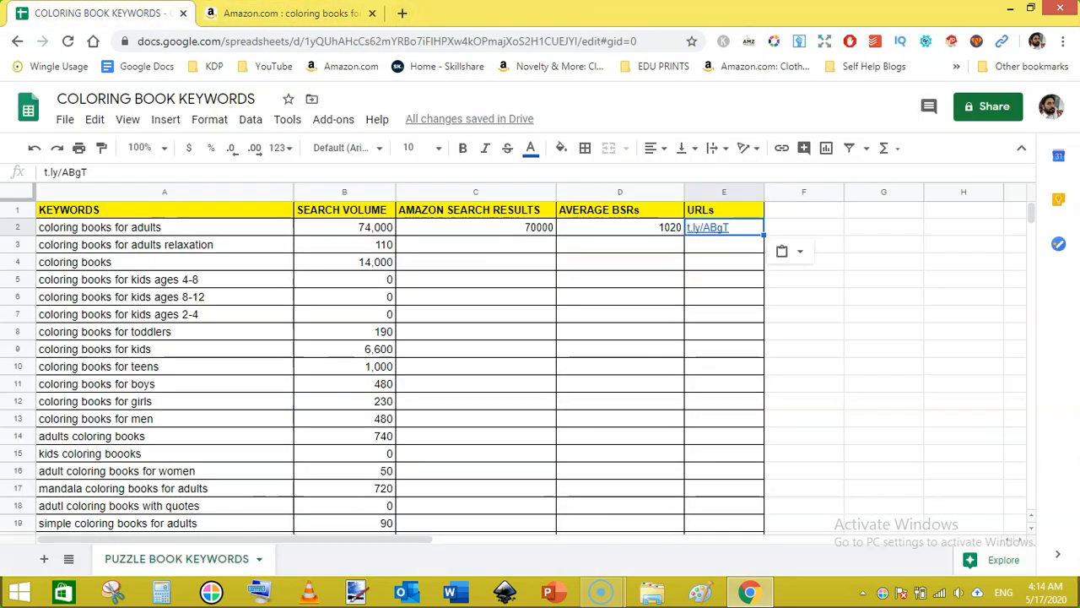
- Copy the keyword "coloring books for adults relaxation" from the spreadsheet and search Amazon Books for it, closing the Unicorn Smasher overlay
triple_click(175, 245)
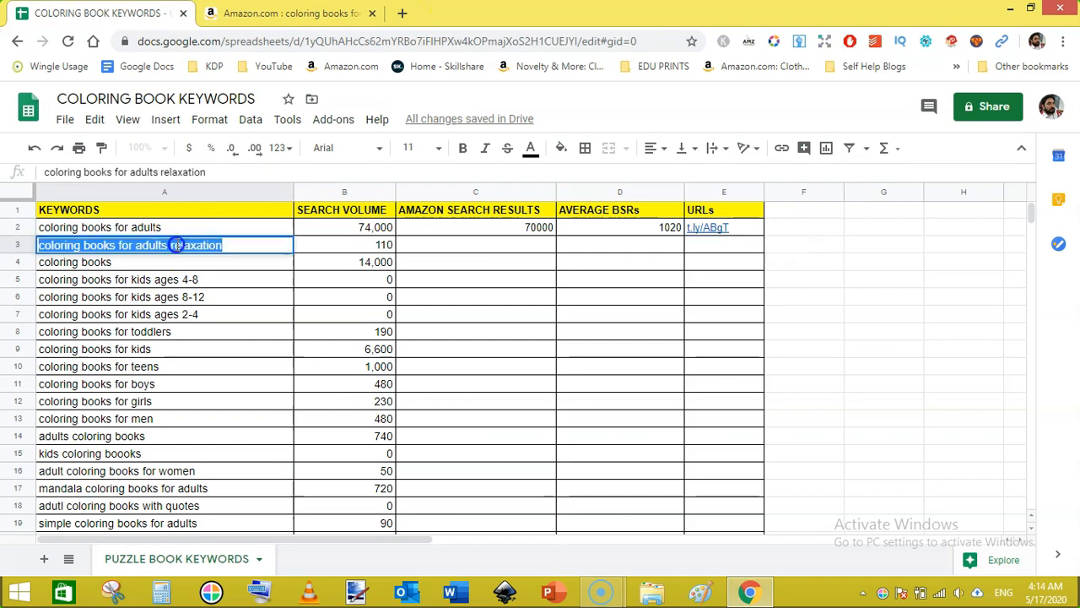
right_click(177, 245)
click(226, 277)
click(291, 13)
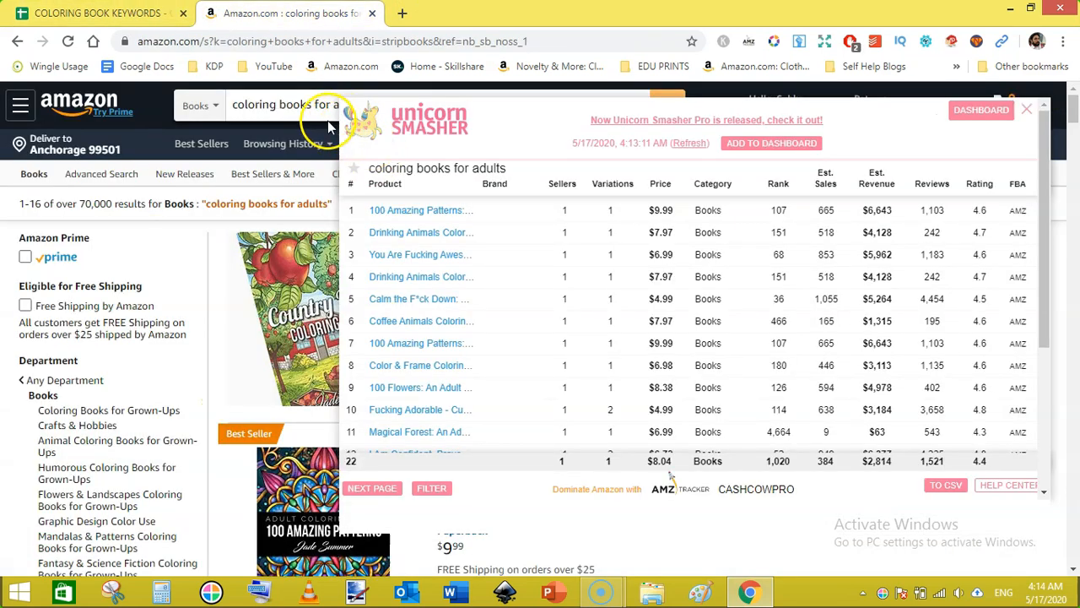
click(1026, 109)
click(475, 108)
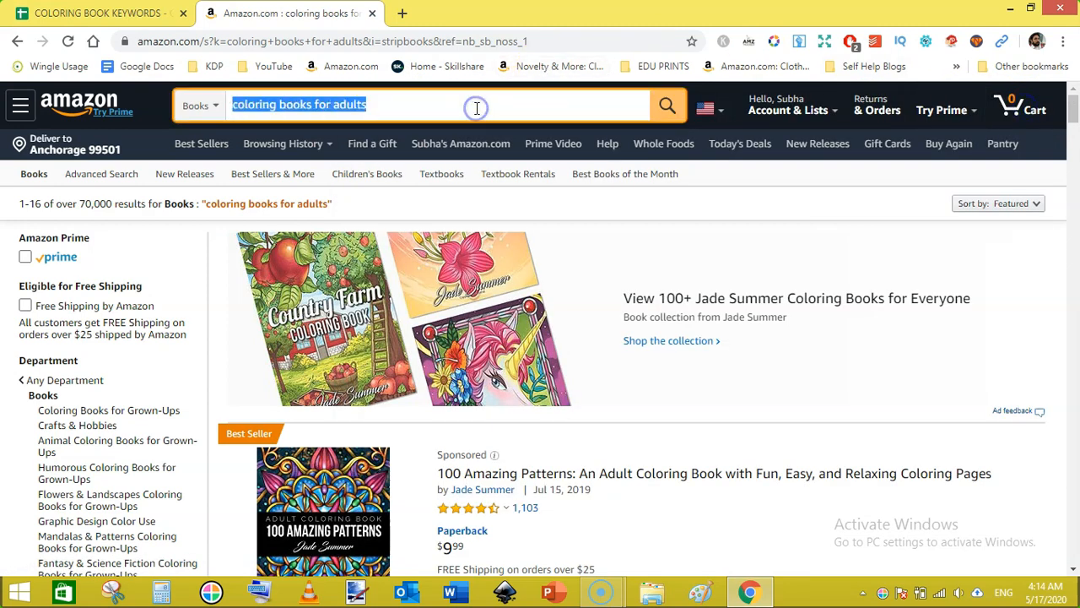
key(ctrl+v)
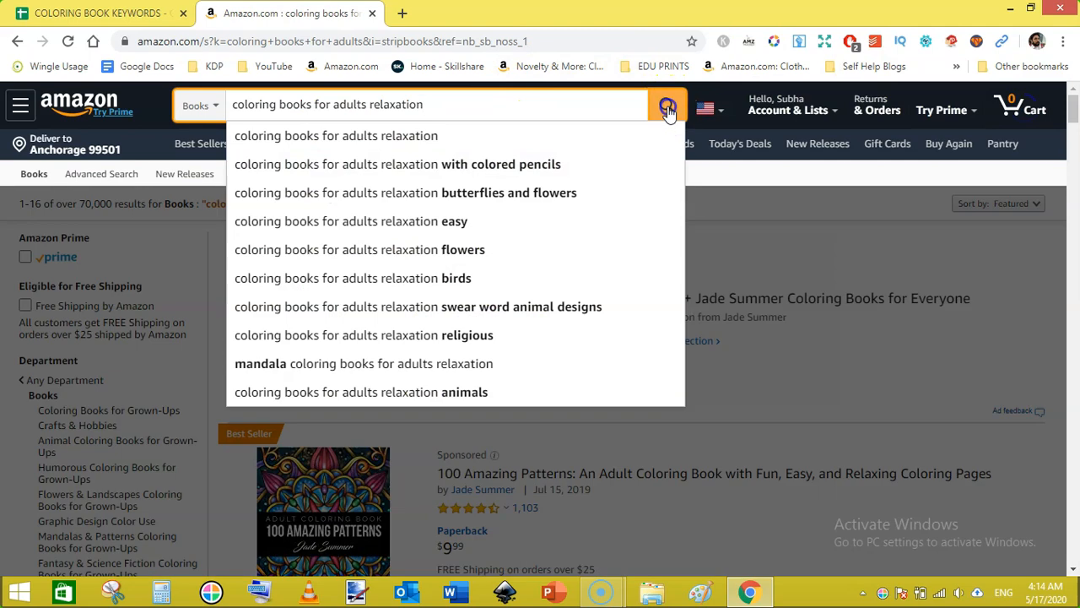
click(667, 108)
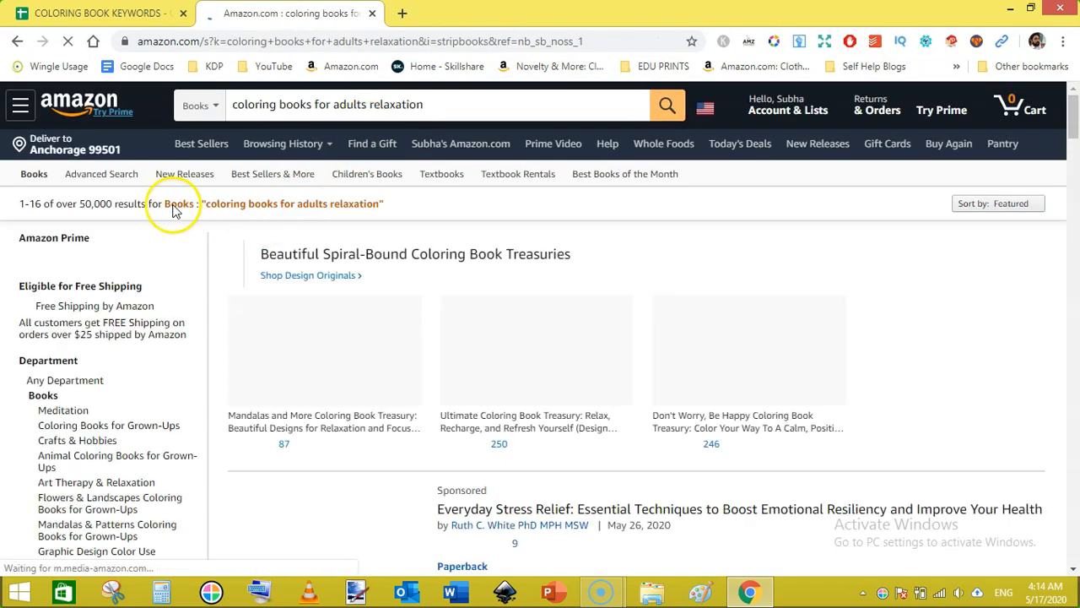
- In the spreadsheet, enter 50000 as the Amazon search results for "coloring books for adults relaxation"
click(93, 13)
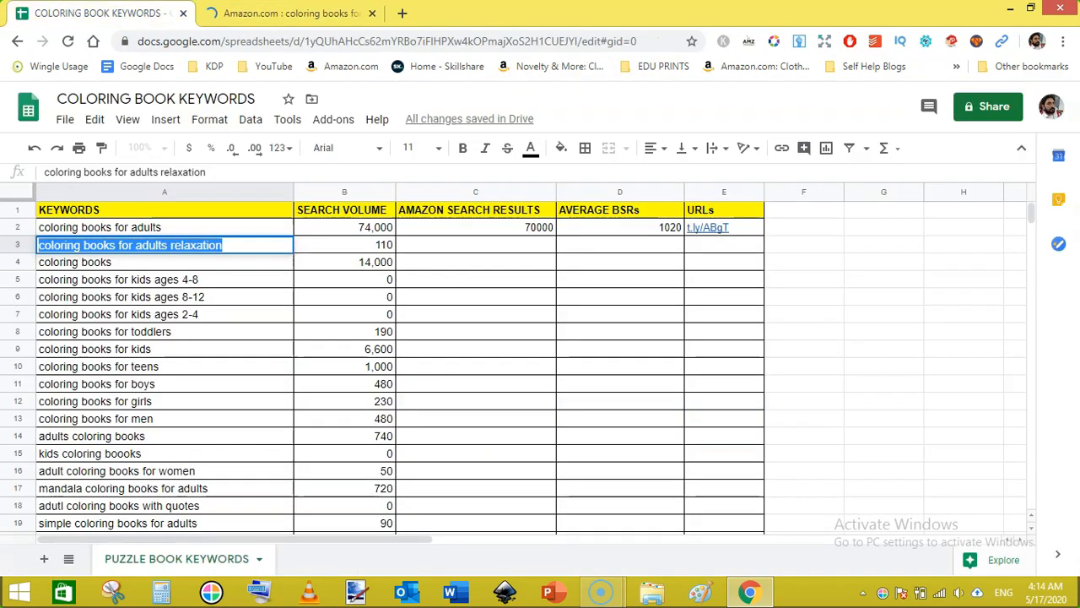
click(493, 247)
text(50000)
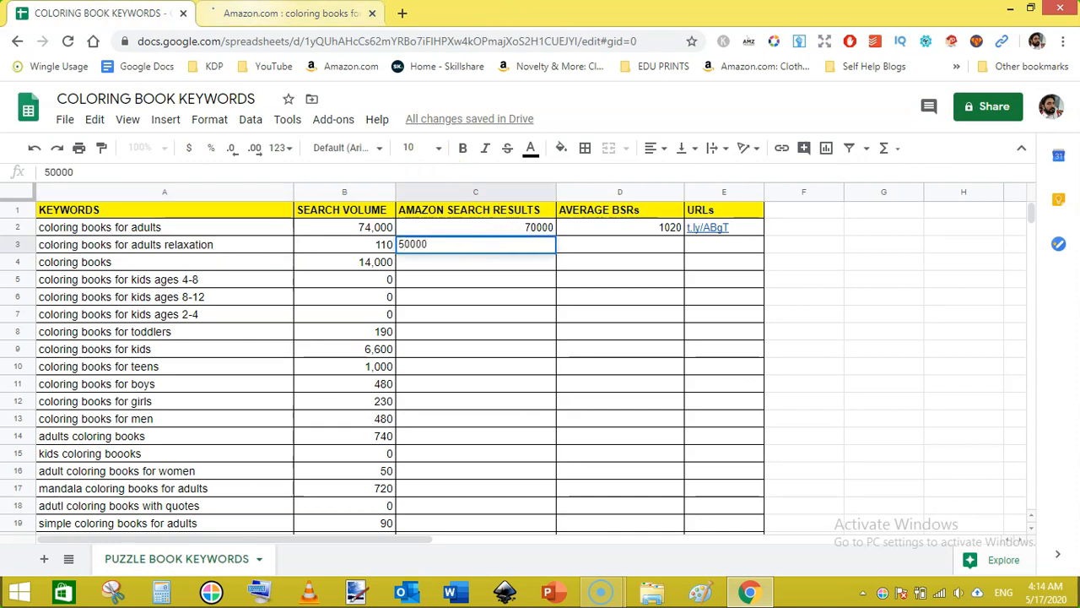
- Run Unicorn Smasher on the Amazon results and enter 11363 as the average BSR for "coloring books for adults relaxation" in the spreadsheet
click(287, 13)
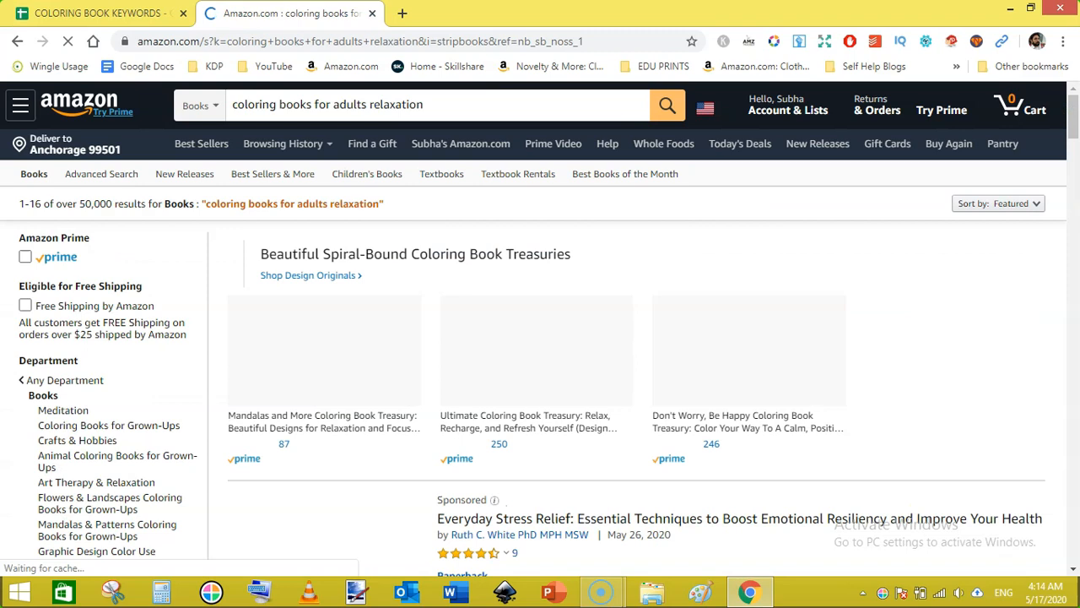
click(748, 49)
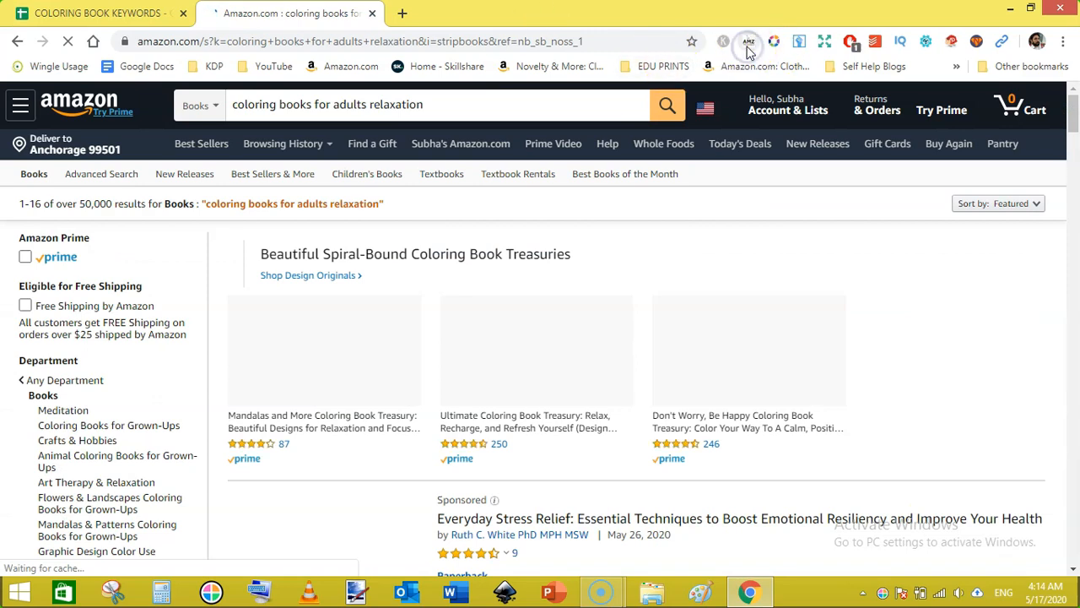
click(748, 49)
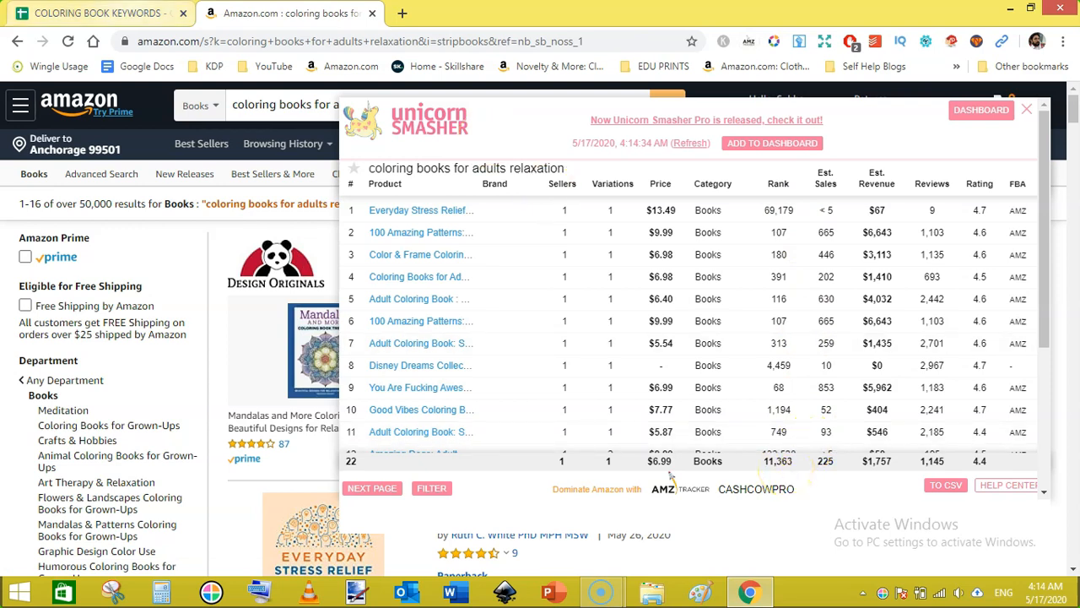
click(97, 12)
click(624, 251)
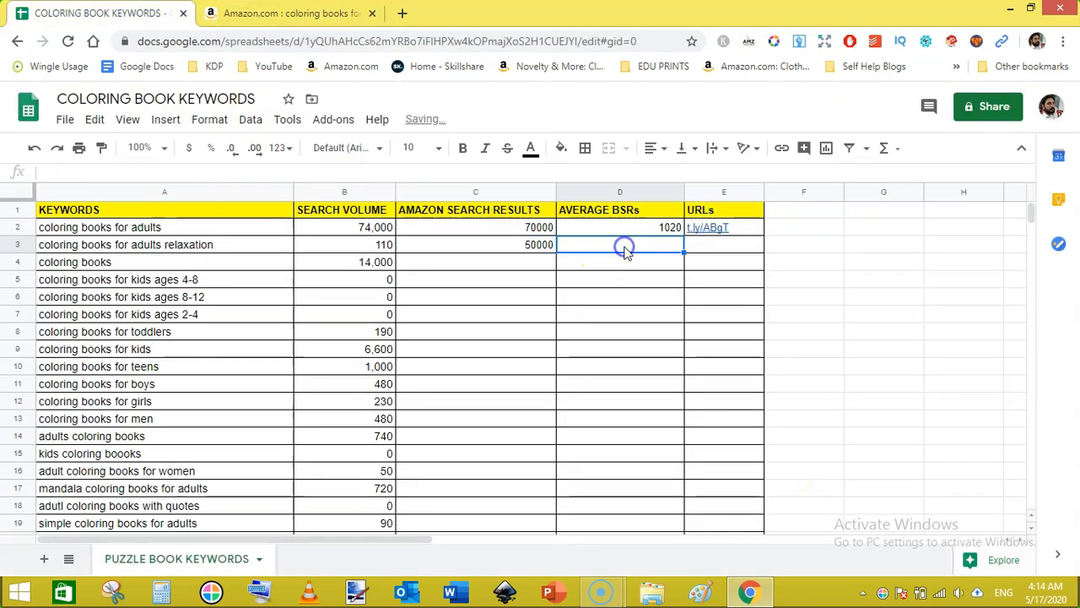
text(11363)
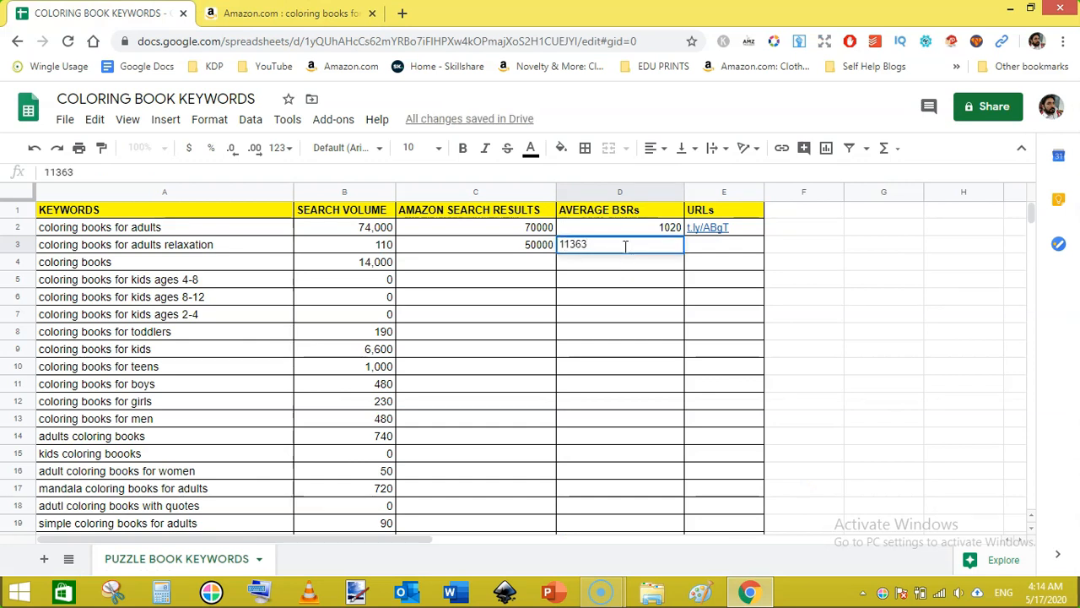
- Close the Unicorn Smasher overlay, shorten the results page's link, and paste it into the URLs cell for "coloring books for adults relaxation"
key(ctrl+Tab)
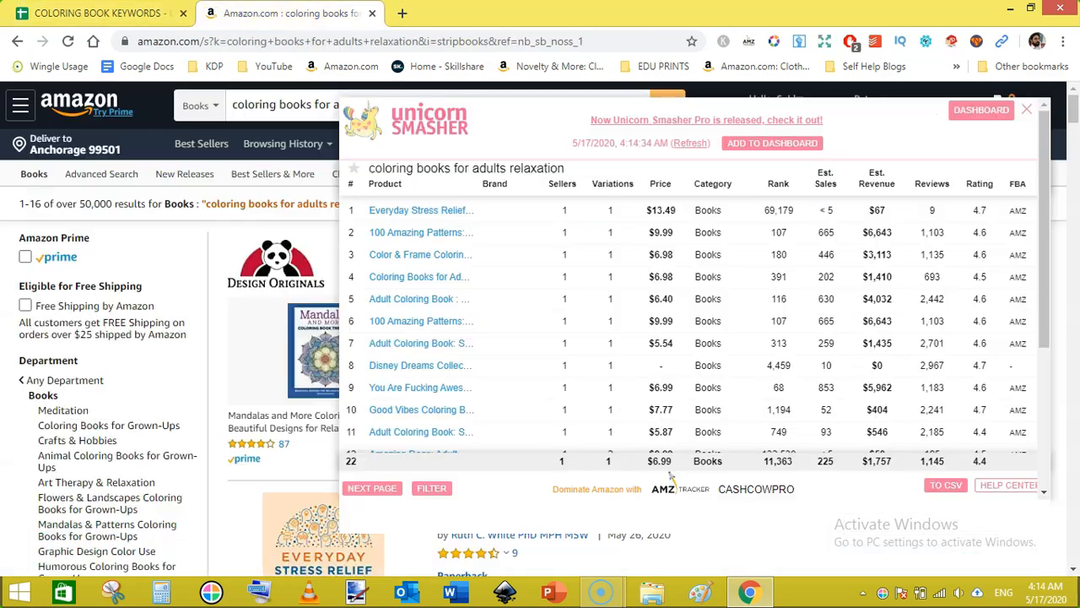
click(1026, 113)
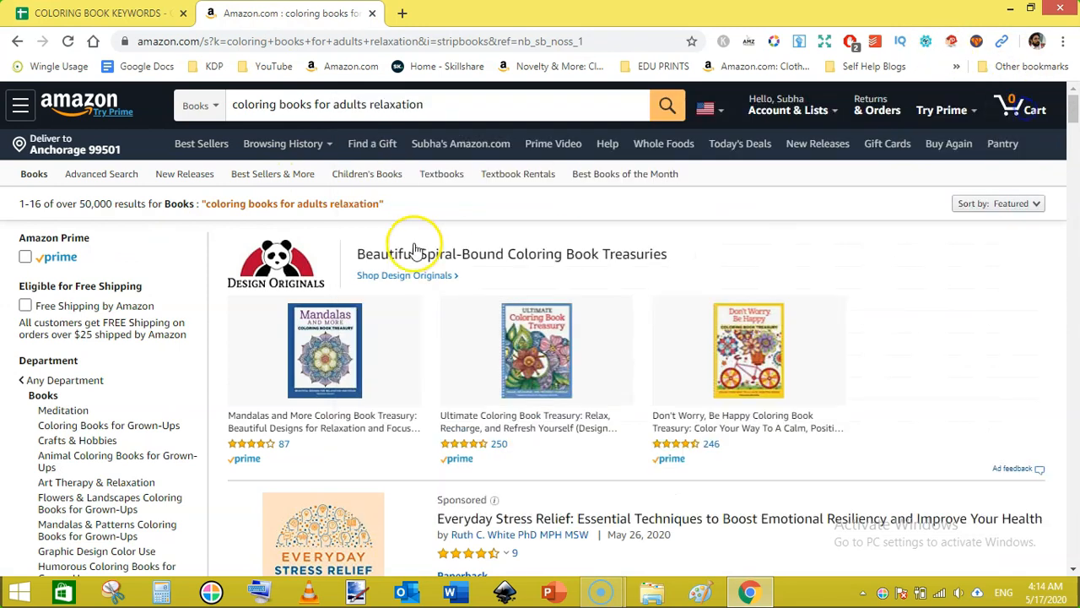
right_click(184, 244)
click(258, 454)
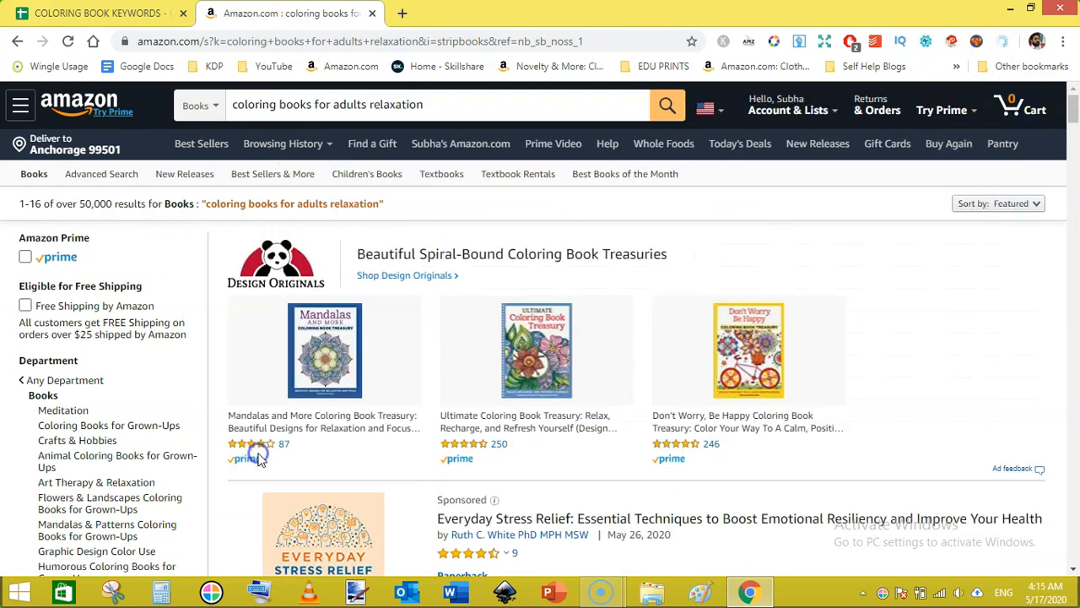
click(97, 12)
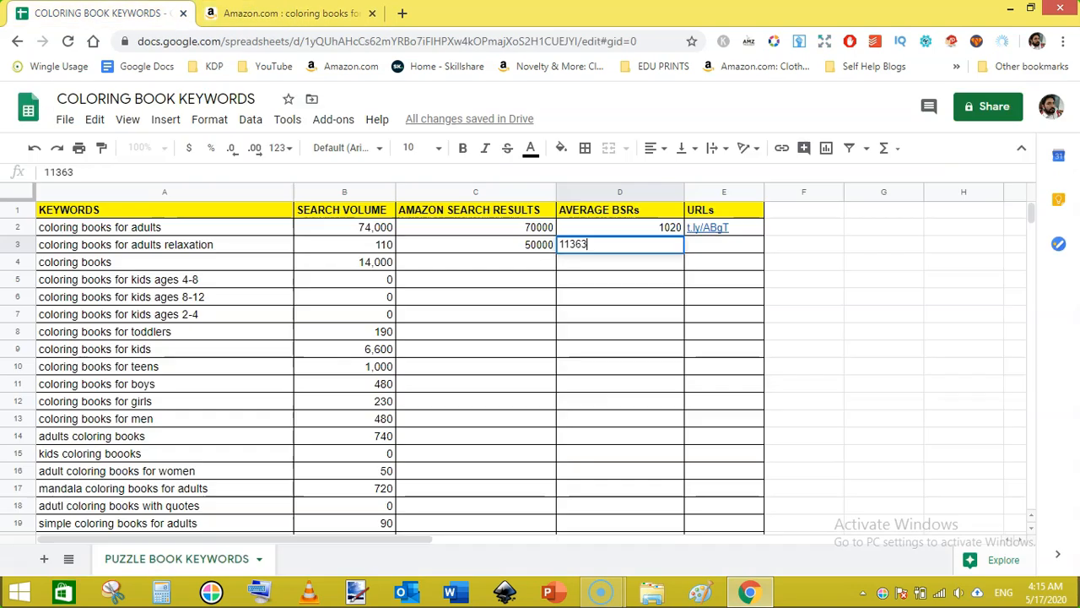
click(727, 249)
key(ctrl+v)
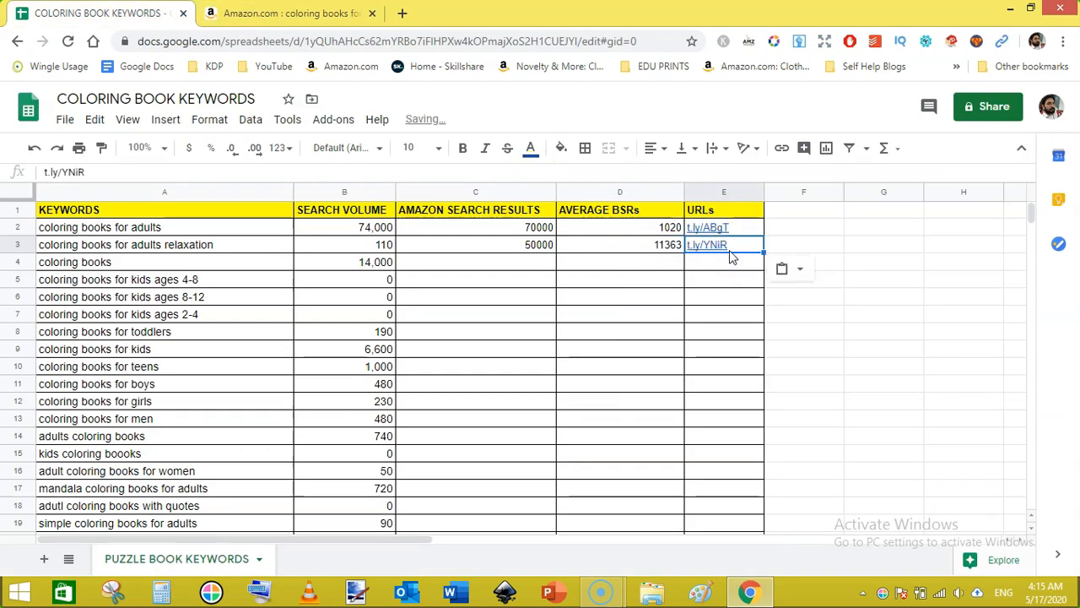
- Copy the keyword "coloring books" from the spreadsheet and search Amazon Books for it
triple_click(135, 262)
right_click(135, 263)
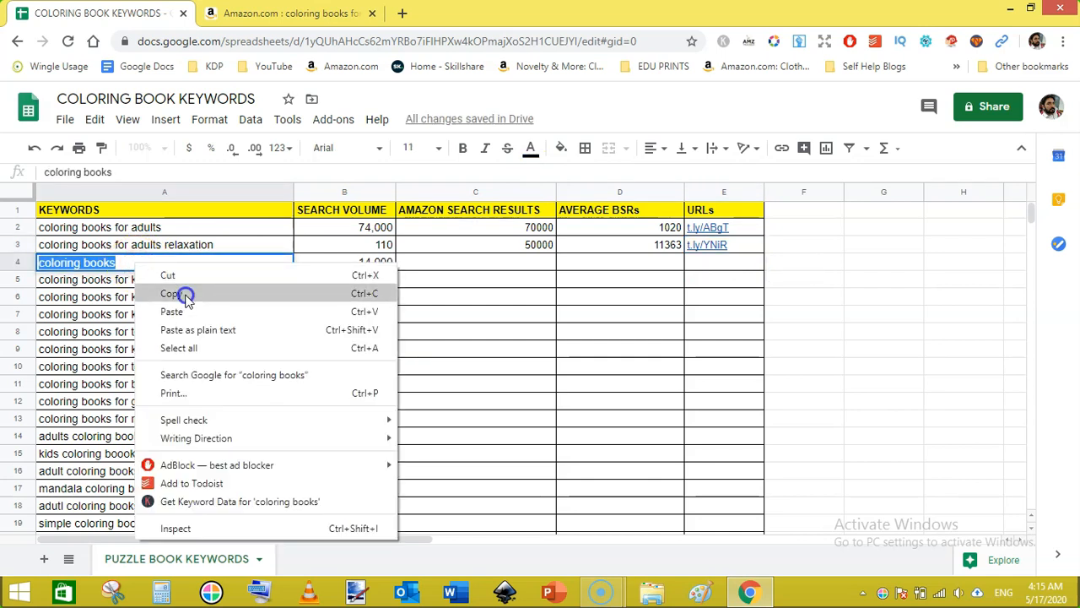
click(171, 293)
click(287, 13)
click(307, 104)
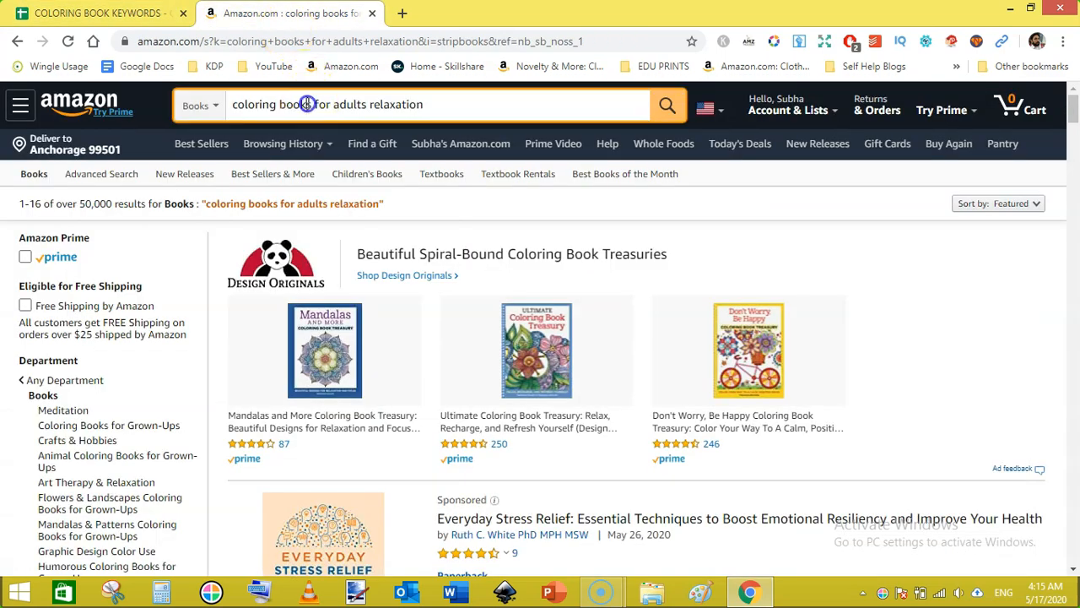
triple_click(307, 104)
key(ctrl+v)
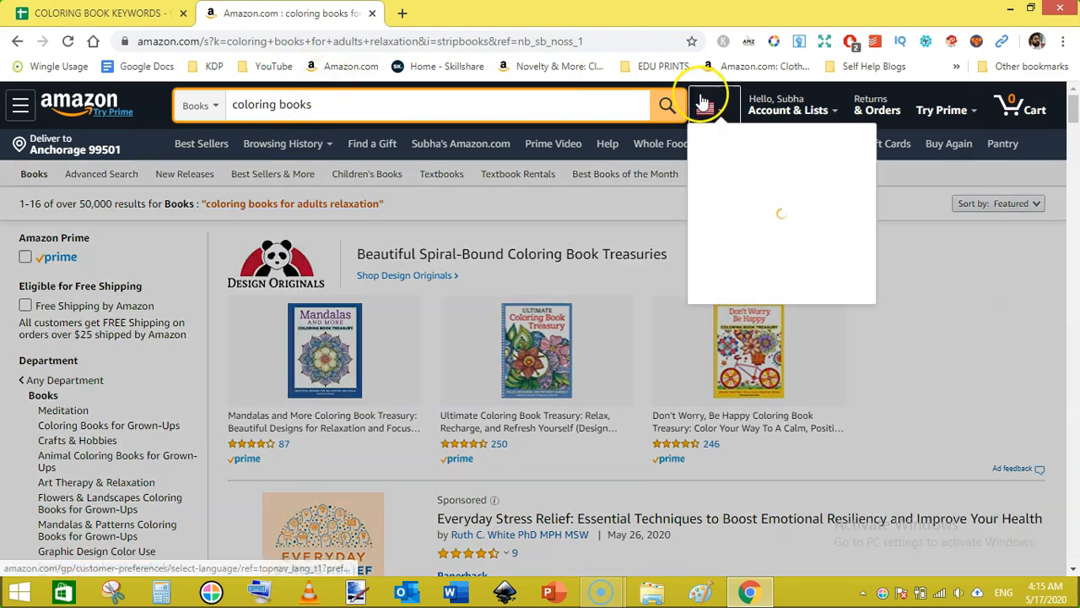
click(669, 105)
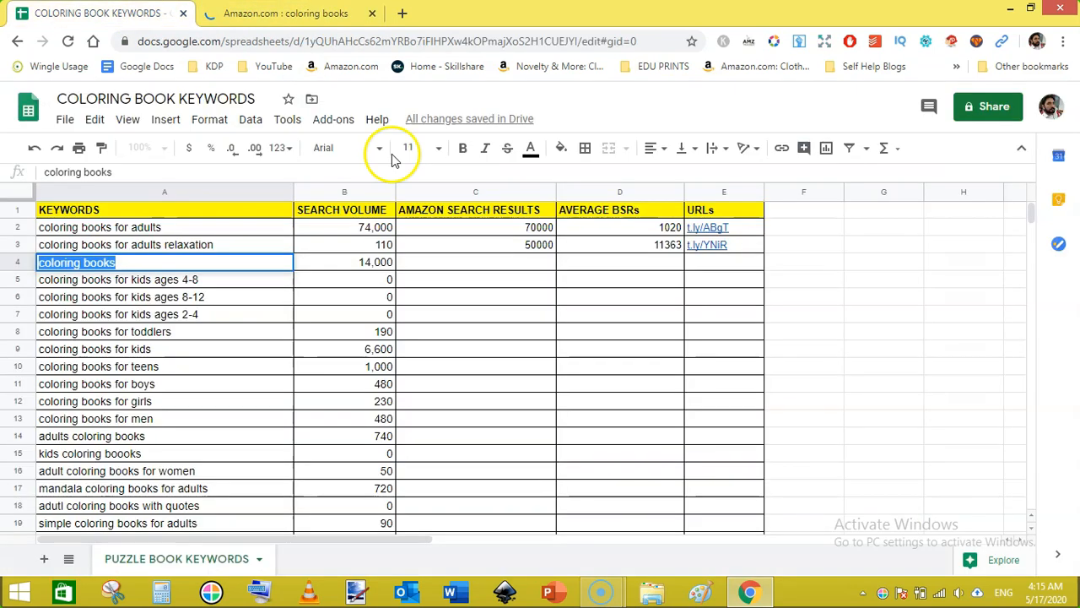
- In the spreadsheet, enter 80000 as the Amazon search results for "coloring books"
key(ctrl+Tab)
click(515, 265)
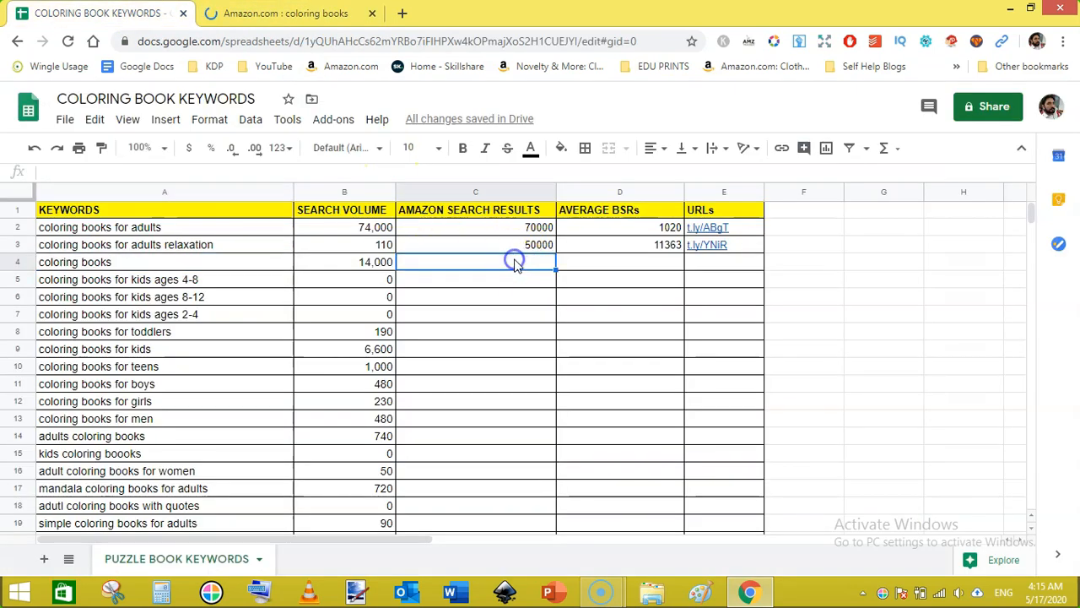
text(8)
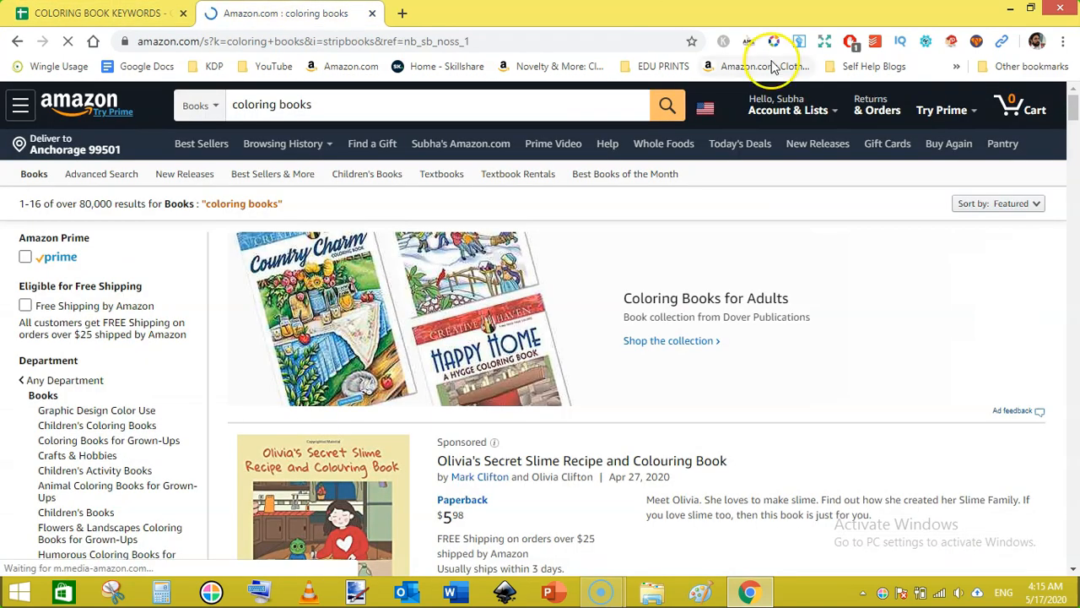
- Run Unicorn Smasher on the "coloring books" results page and enter 31774 as that keyword's average BSR in the spreadsheet
click(749, 42)
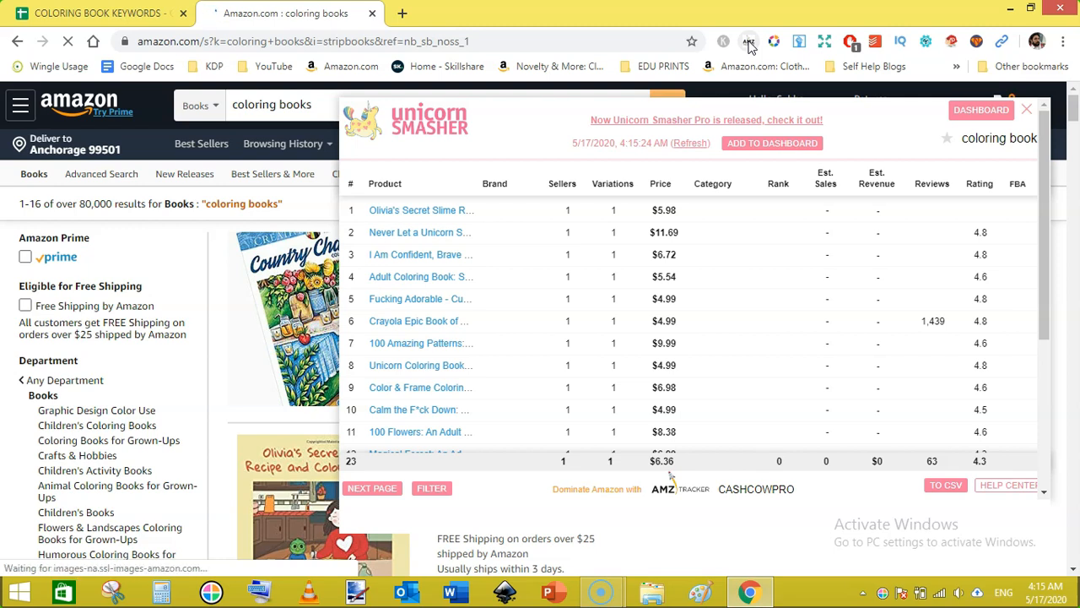
click(690, 143)
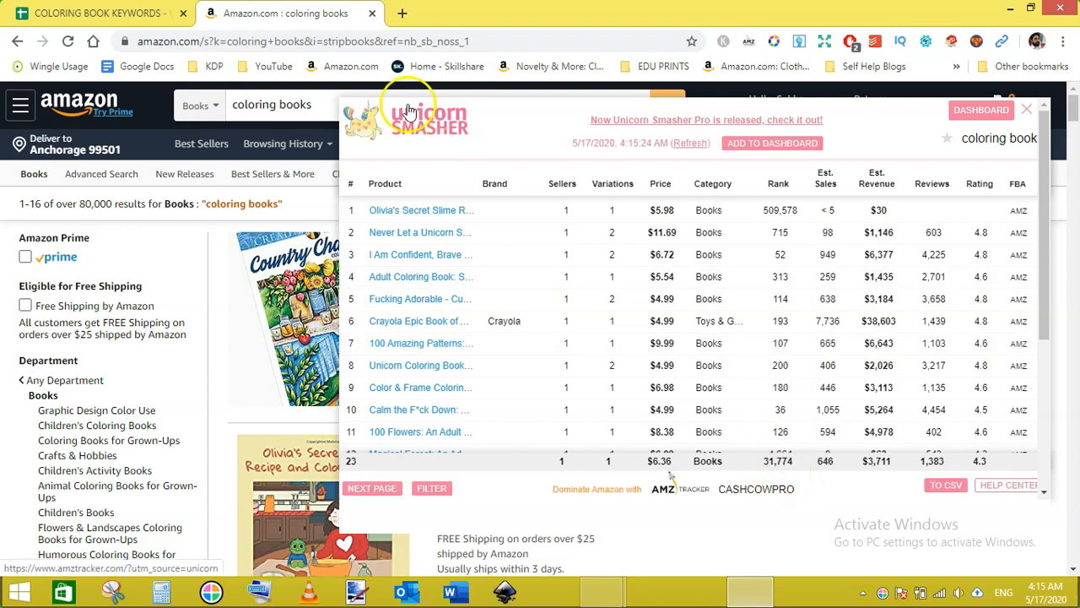
click(97, 13)
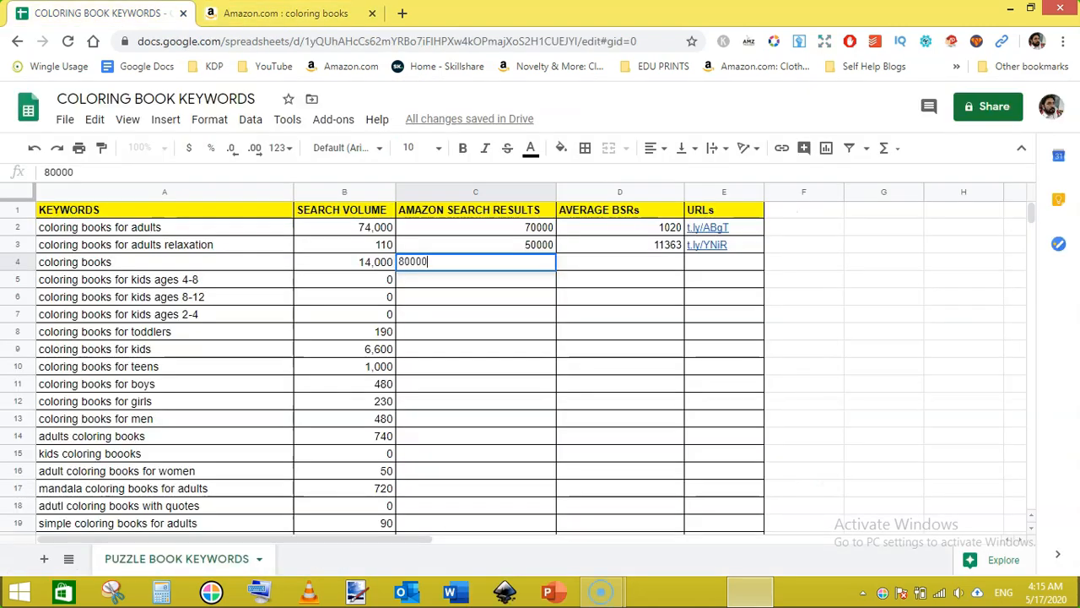
click(591, 270)
text(31774)
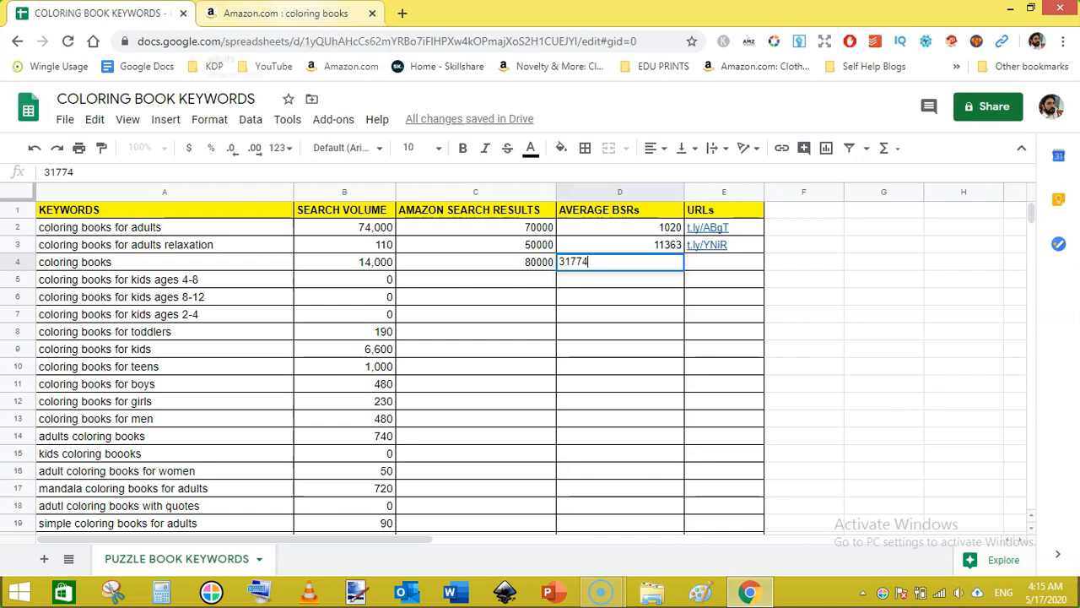
- Shorten the "coloring books" results page's link, paste it into that keyword's URLs cell, and dismiss the CCleaner alert
click(285, 12)
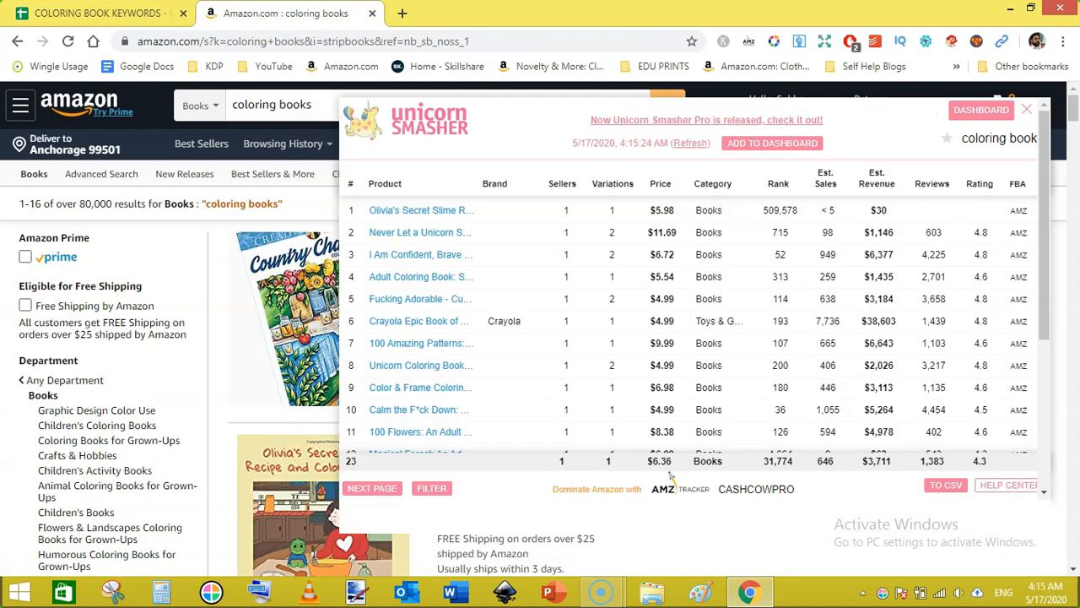
click(1032, 112)
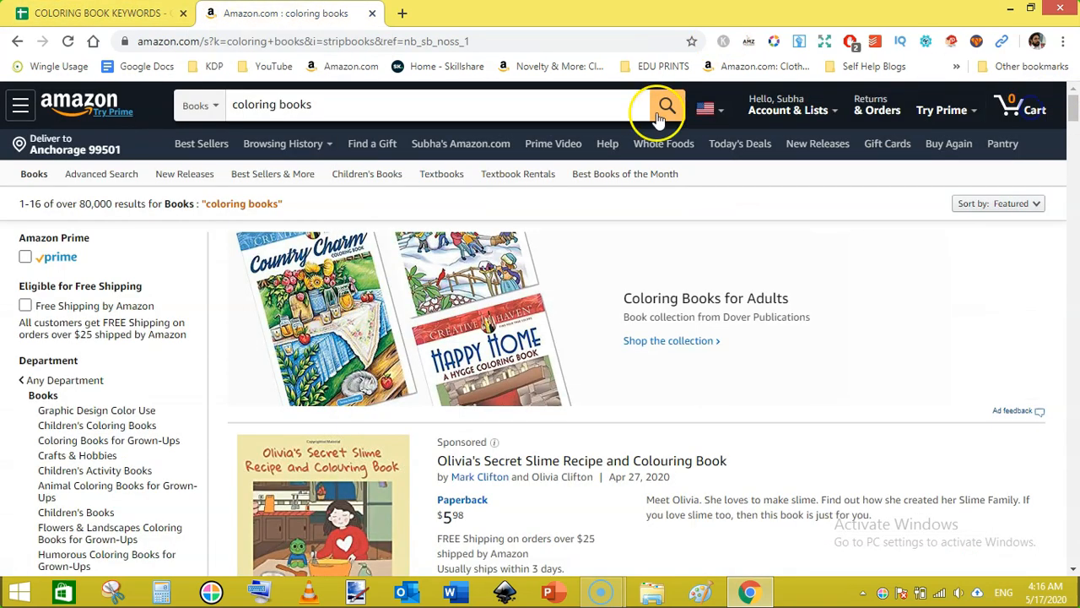
right_click(304, 211)
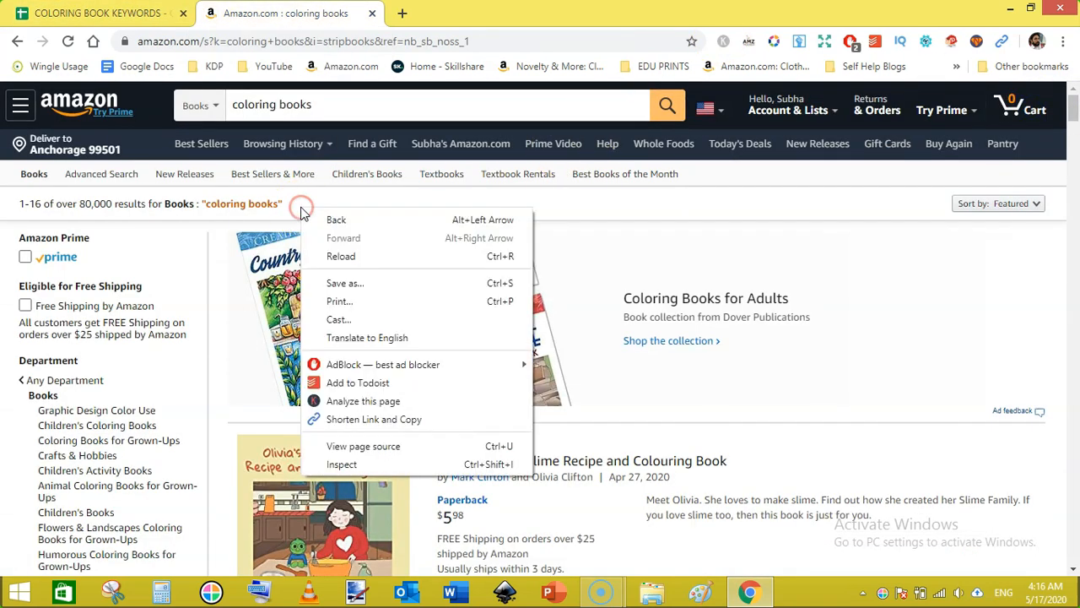
click(377, 429)
key(ctrl+Tab)
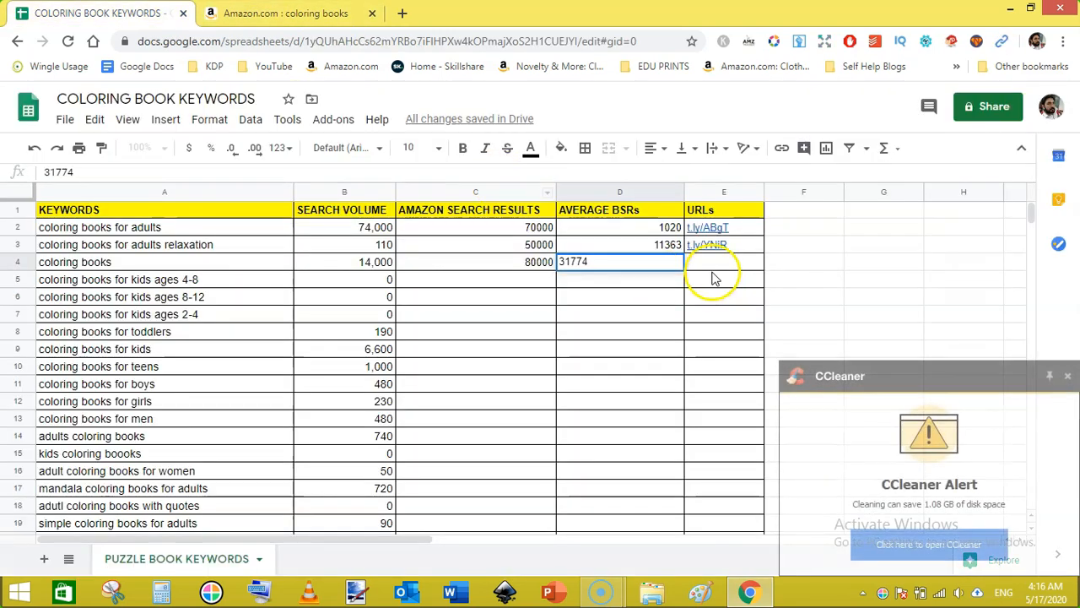
click(709, 268)
key(ctrl+v)
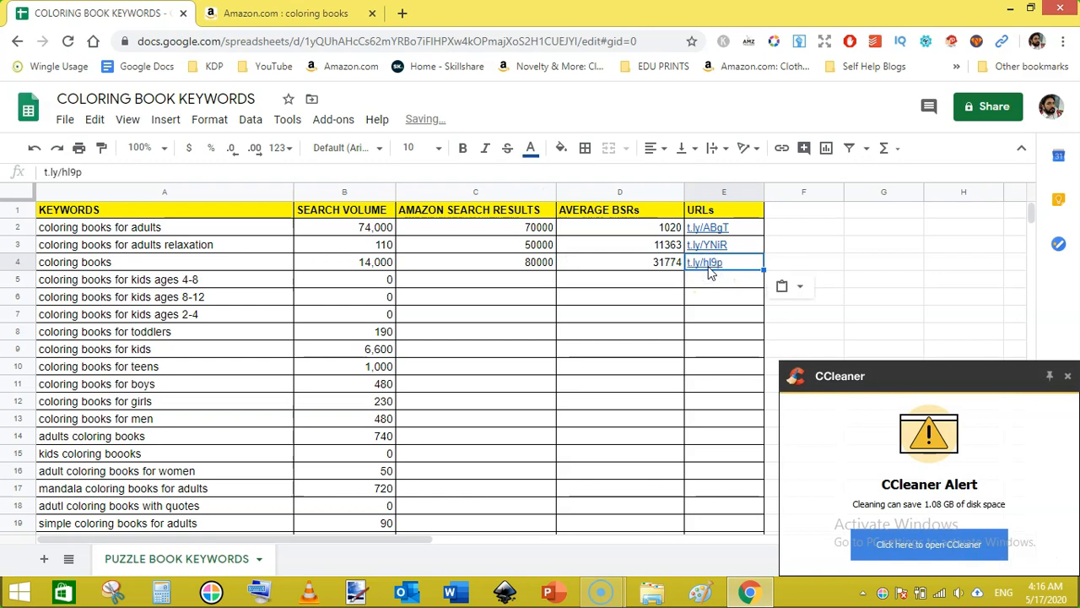
click(1068, 378)
- Copy the keyword "coloring books for kids ages 4-8" from the spreadsheet and search Amazon Books for it
click(173, 267)
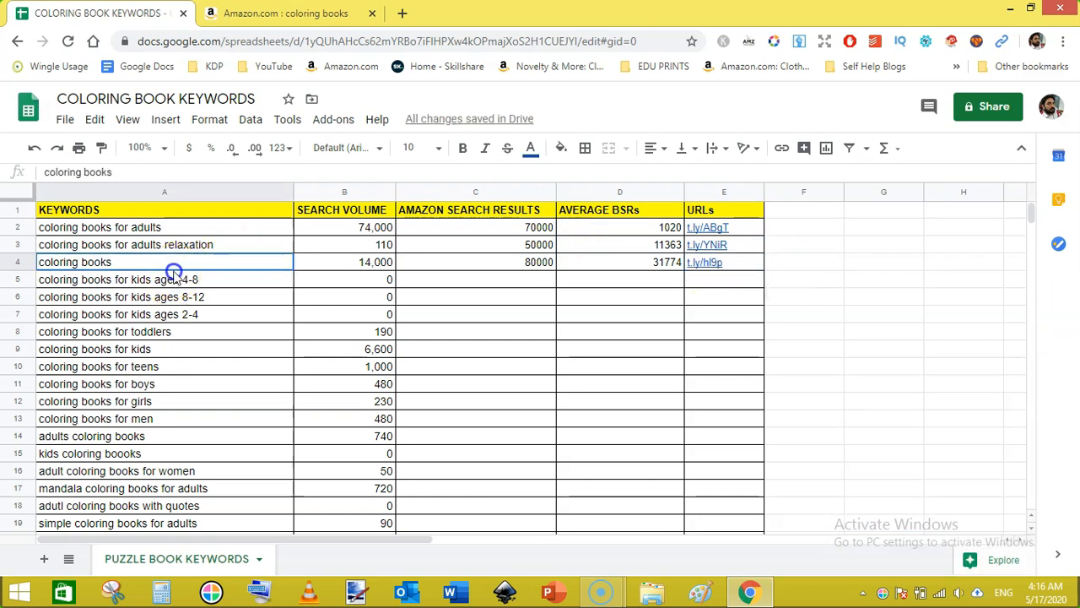
click(169, 285)
right_click(169, 284)
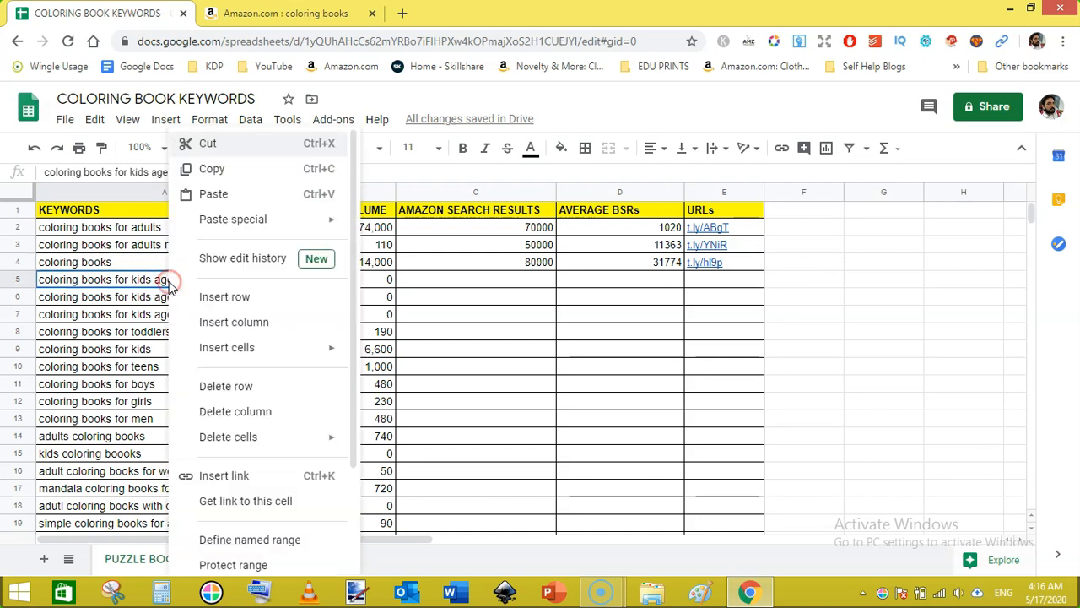
click(237, 173)
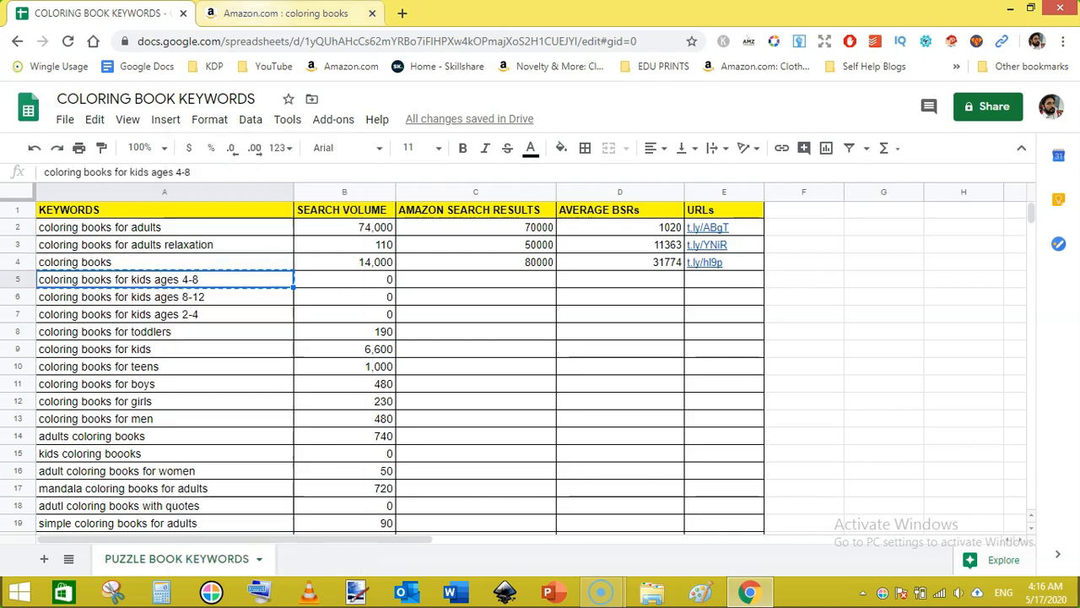
click(282, 13)
double_click(334, 106)
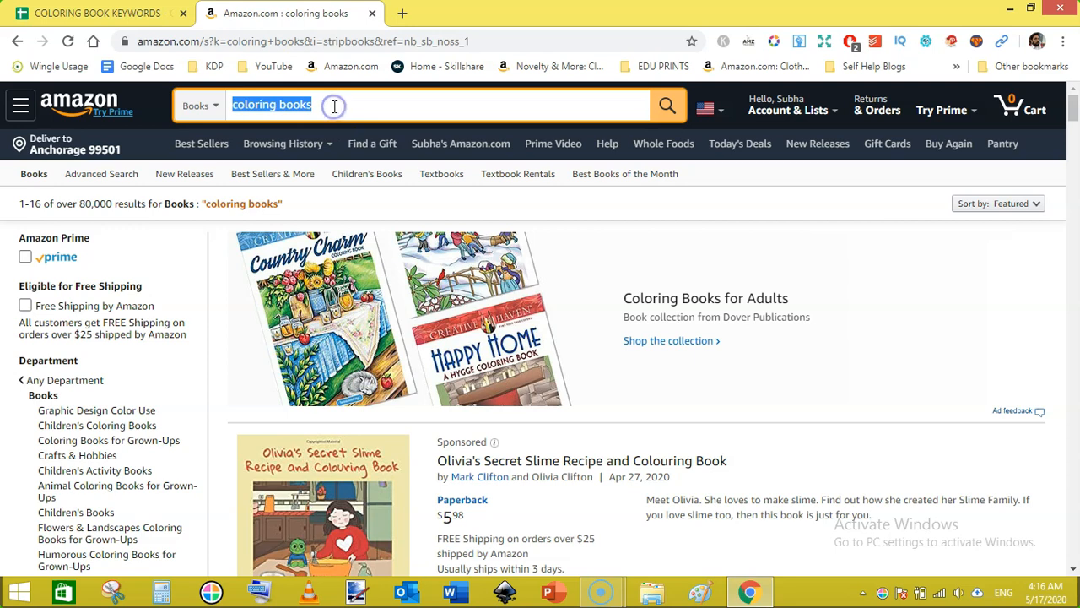
key(ctrl+v)
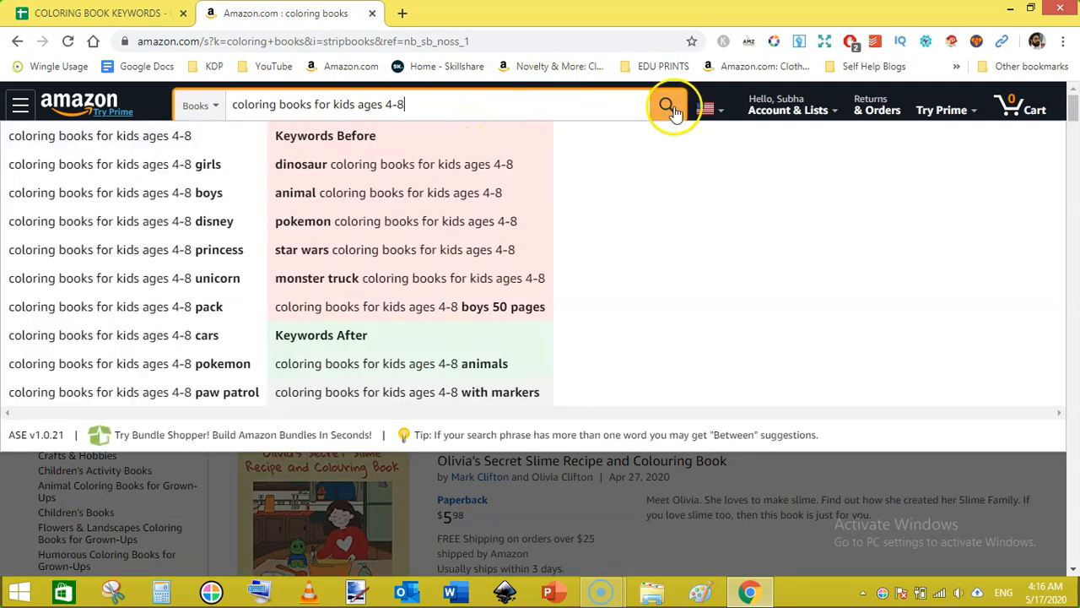
click(671, 109)
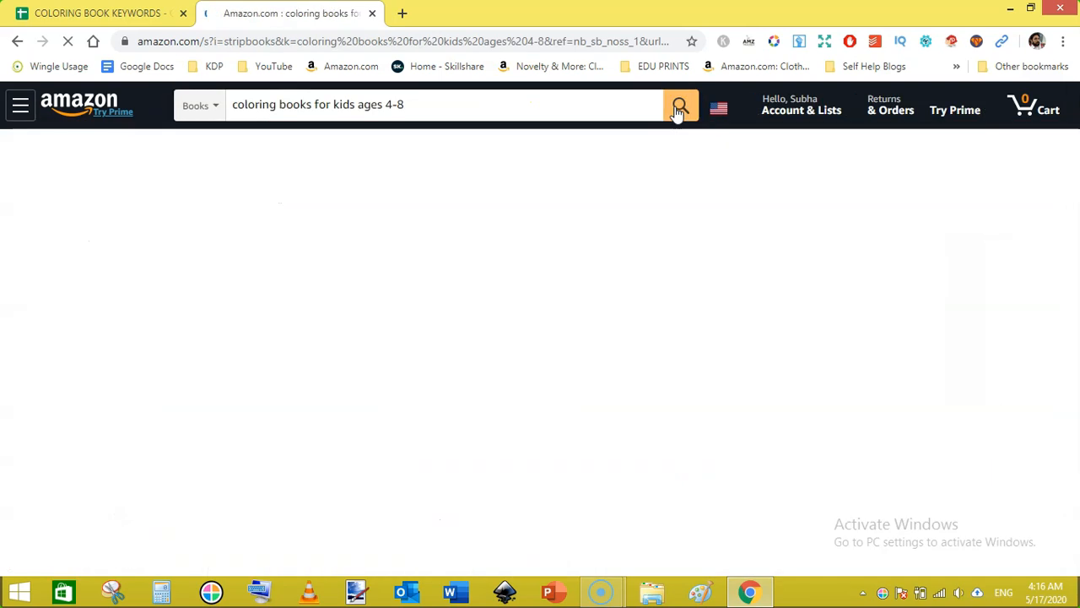
- Enter 50000 as the Amazon search results for "coloring books for kids ages 4-8" in the spreadsheet and return to the Amazon results
click(100, 13)
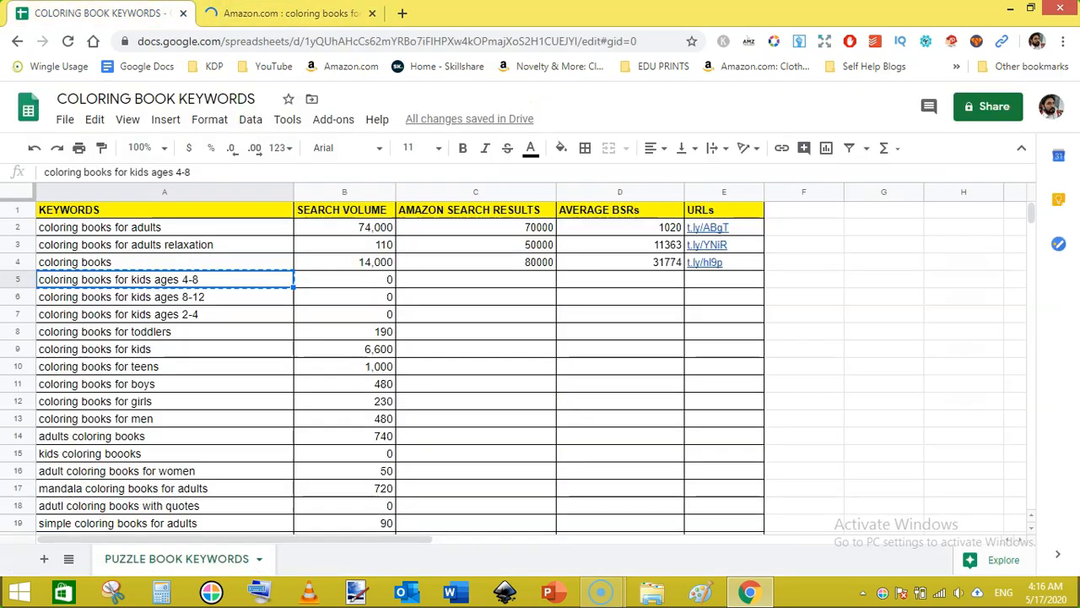
click(452, 278)
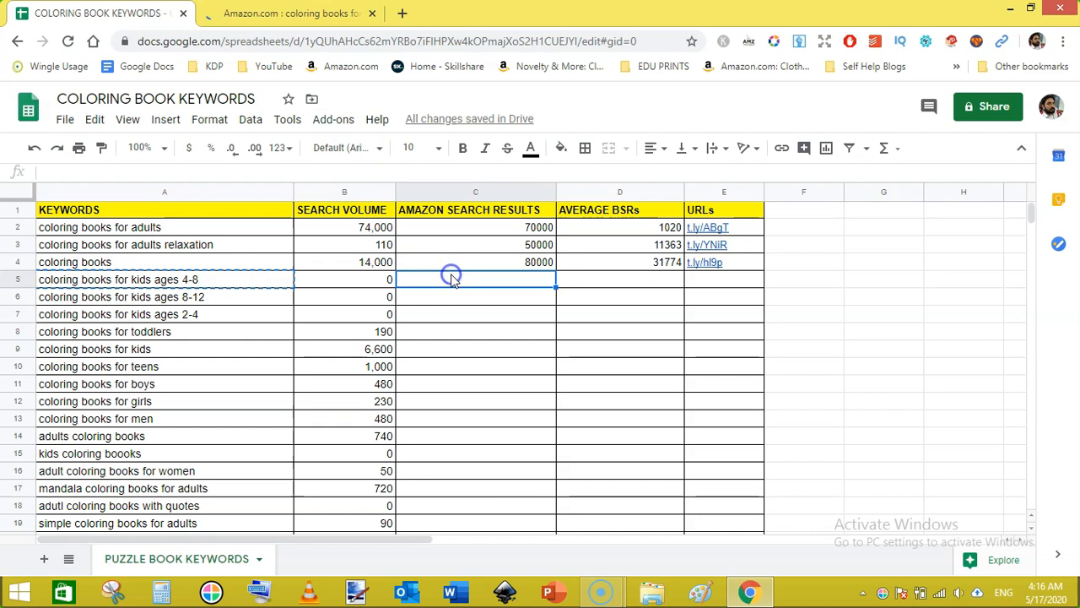
text(50000)
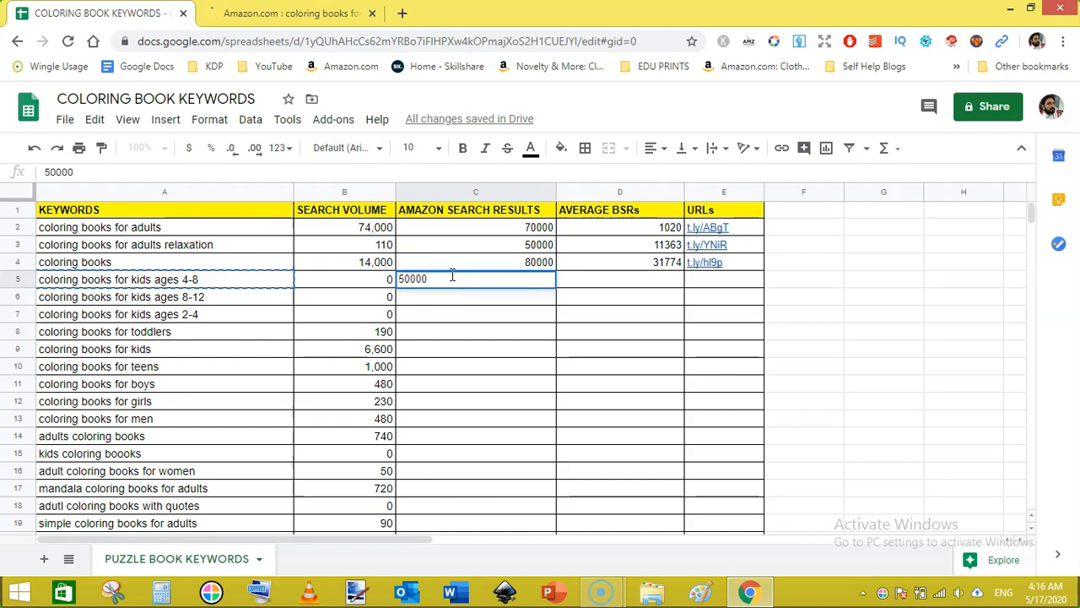
key(ctrl+Tab)
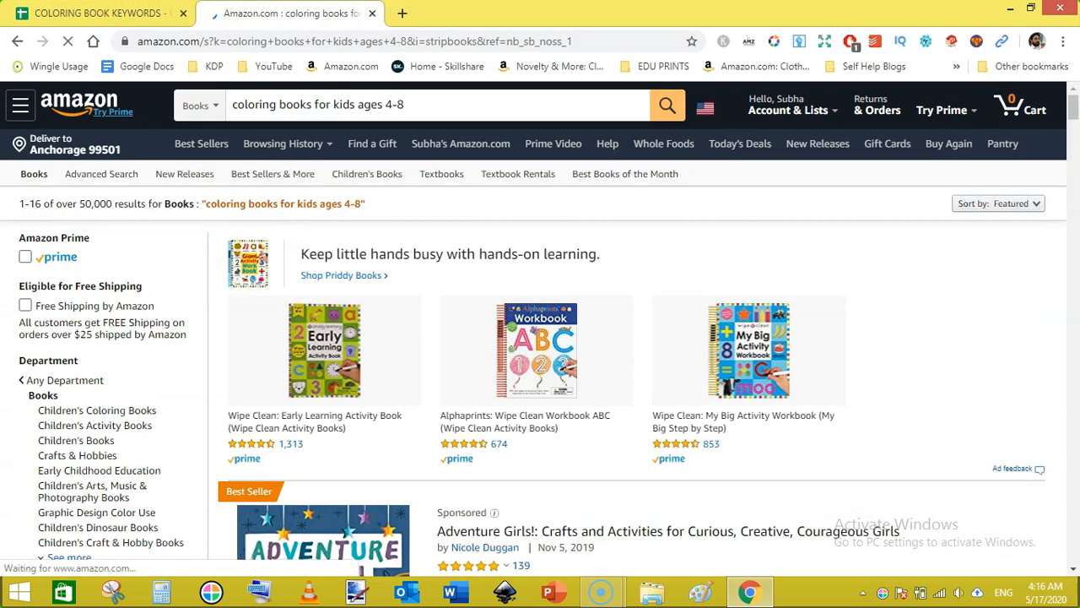
- Run Unicorn Smasher on the "coloring books for kids ages 4-8" results page and enter 2955 as that keyword's average BSR in the spreadsheet
click(749, 44)
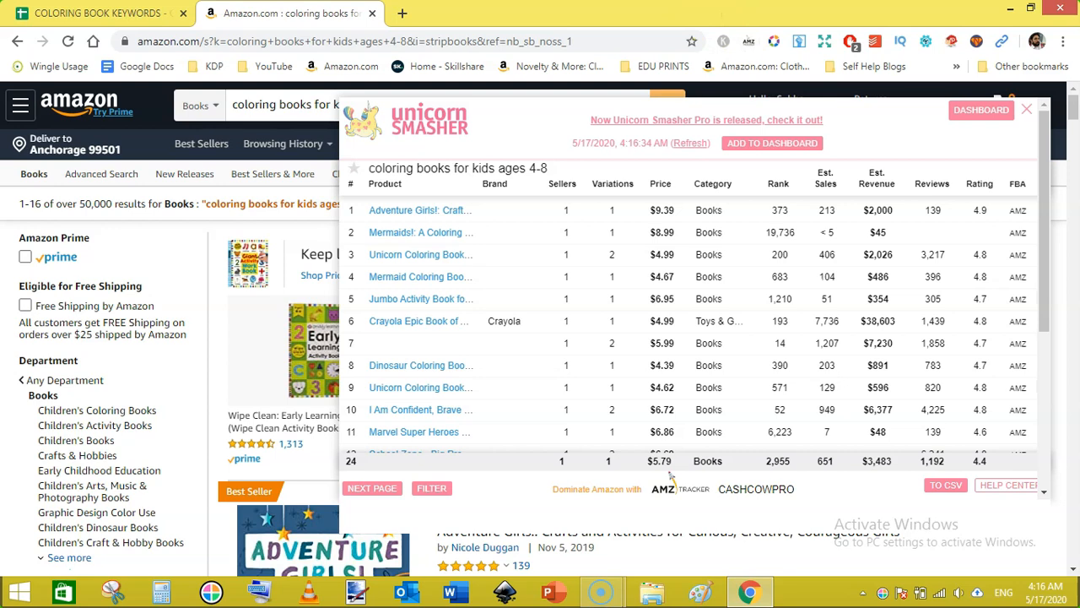
click(97, 13)
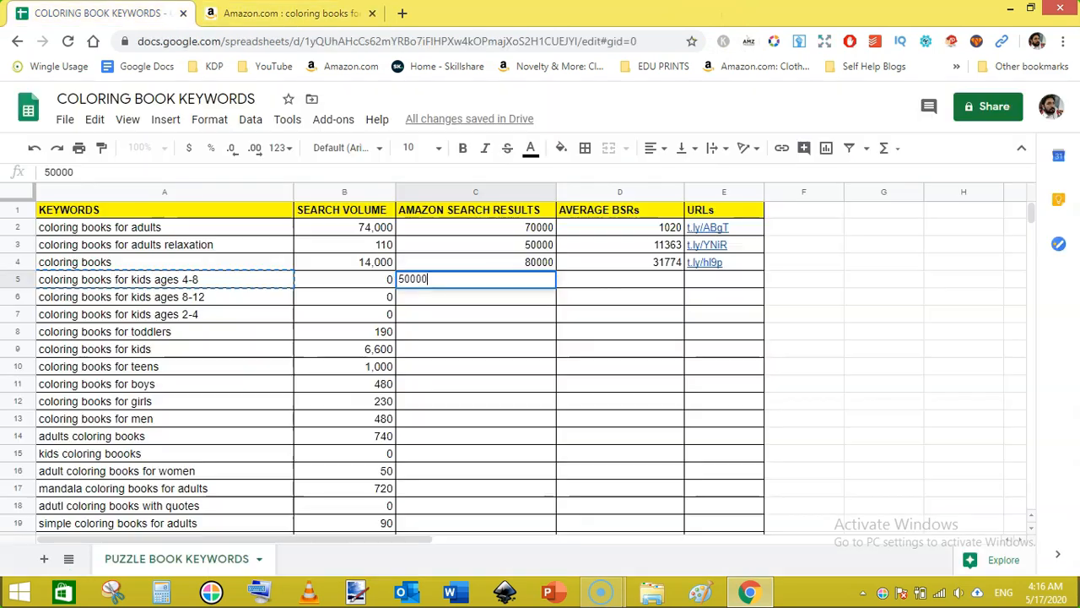
click(621, 281)
text(2)
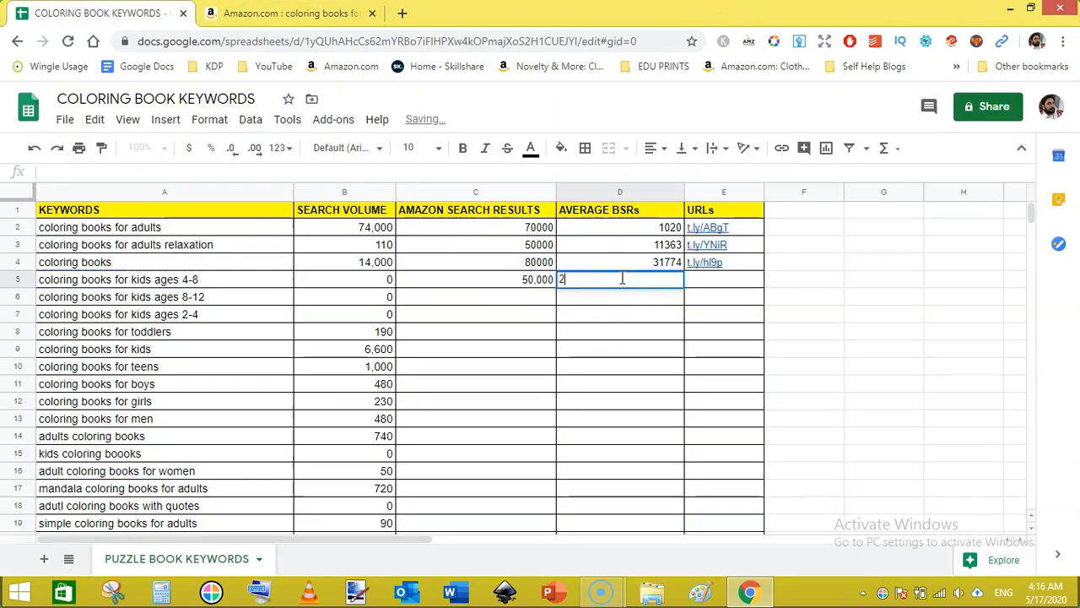
text(955)
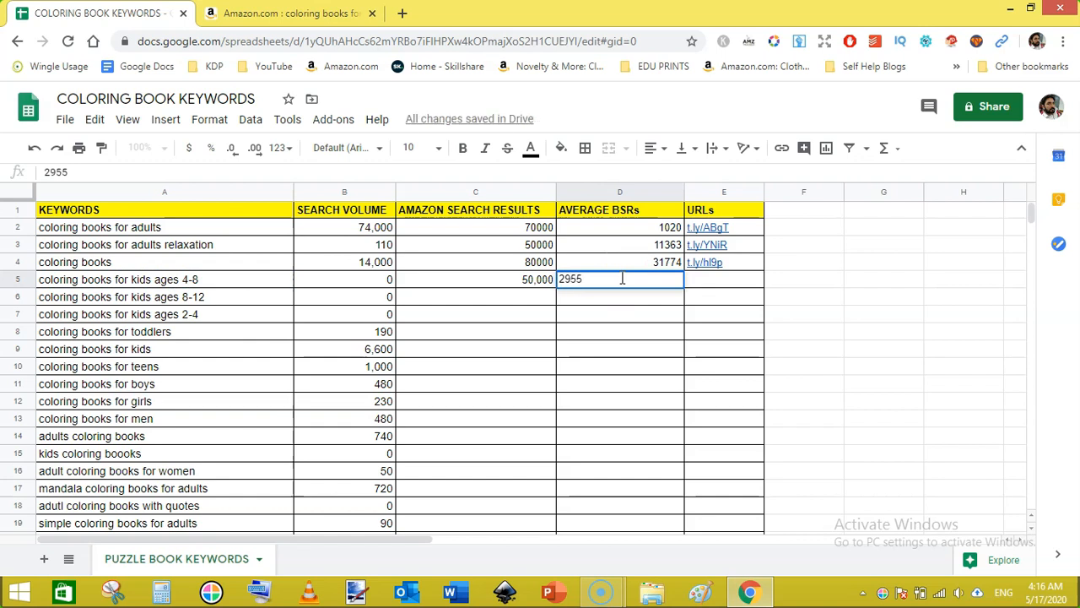
- Close Unicorn Smasher, shorten the "coloring books for kids ages 4-8" results page's link, and paste it into that keyword's URLs cell
key(ctrl+Tab)
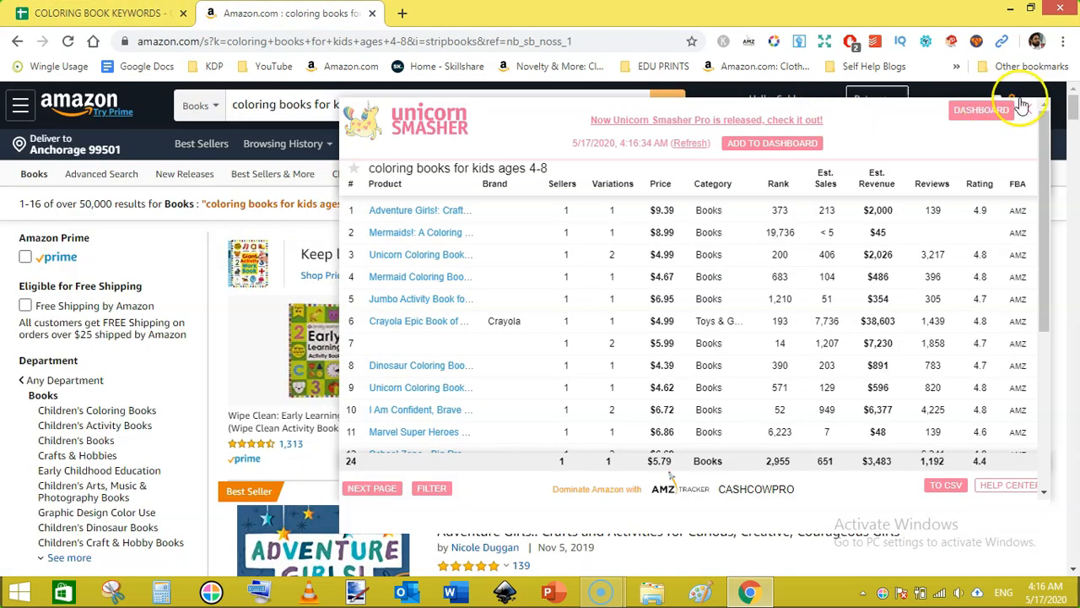
click(1036, 105)
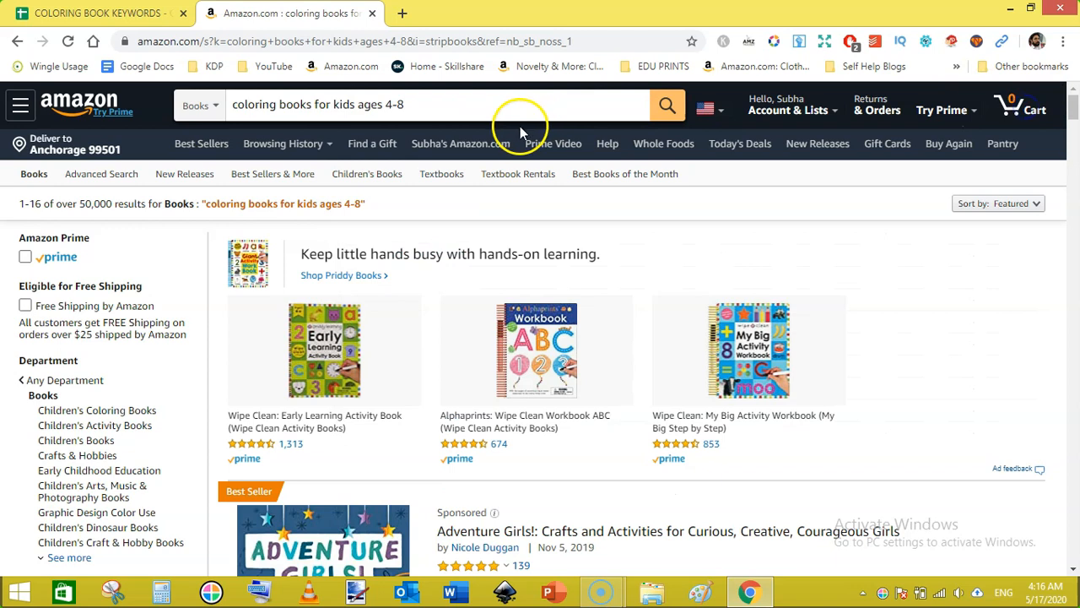
right_click(166, 246)
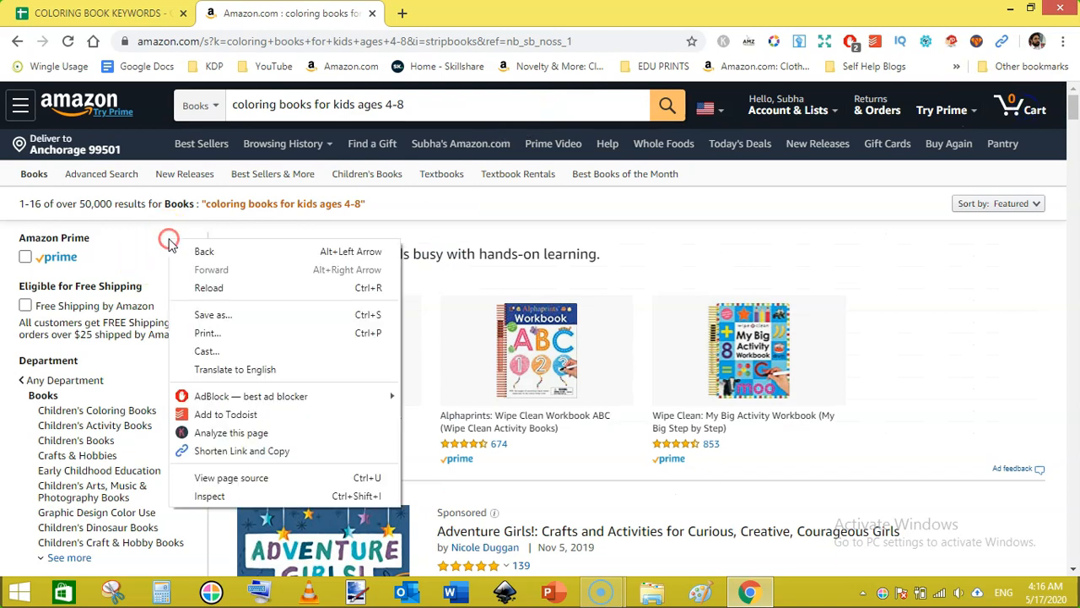
click(242, 451)
click(93, 12)
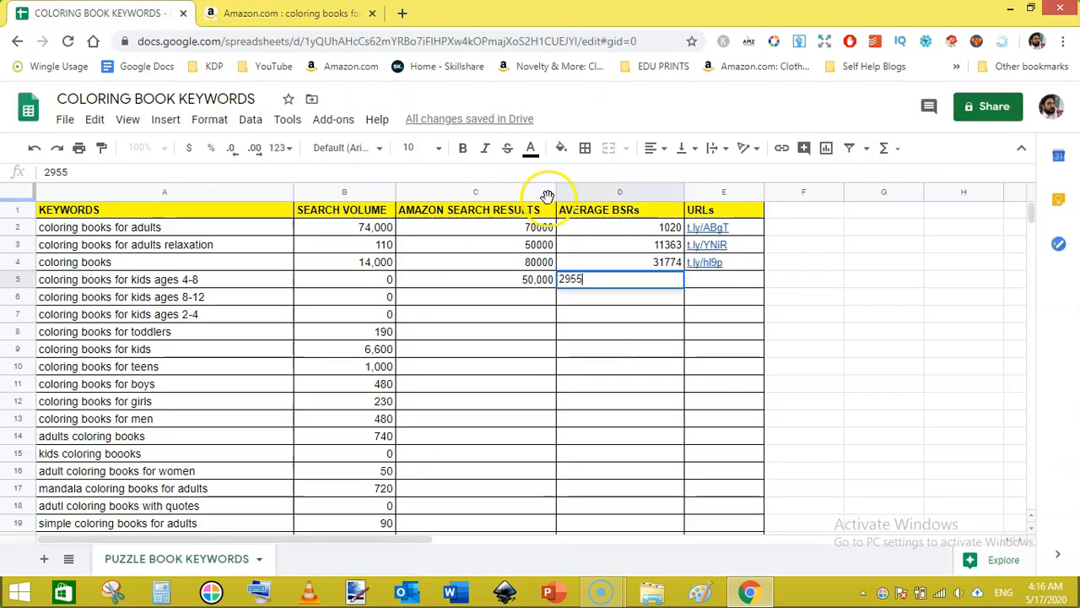
click(712, 287)
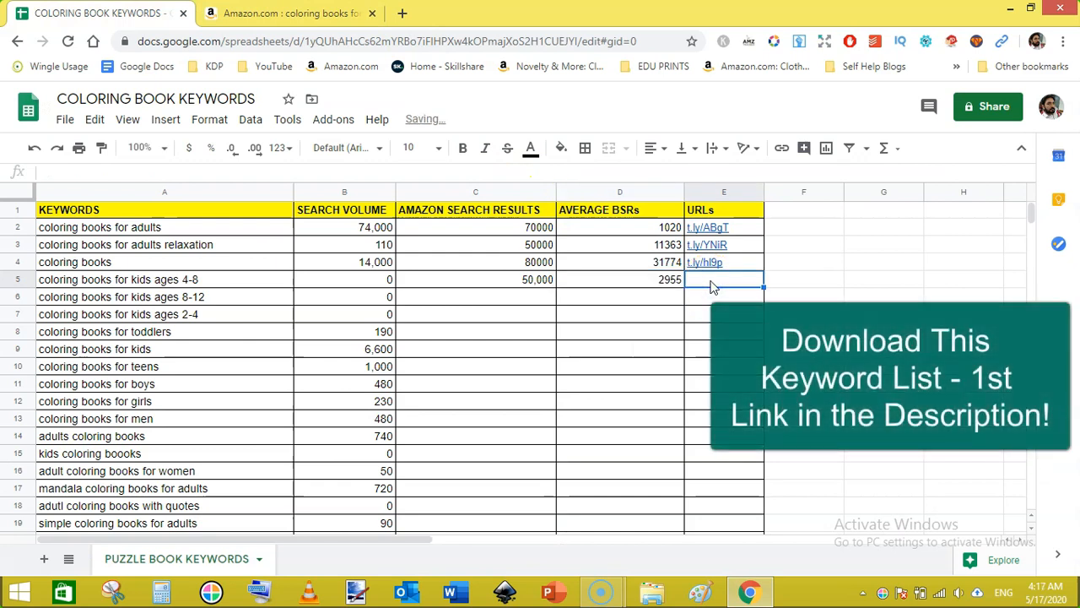
- Copy the keyword "coloring books for kids ages 8-12" from the spreadsheet and search Amazon Books for it
click(194, 299)
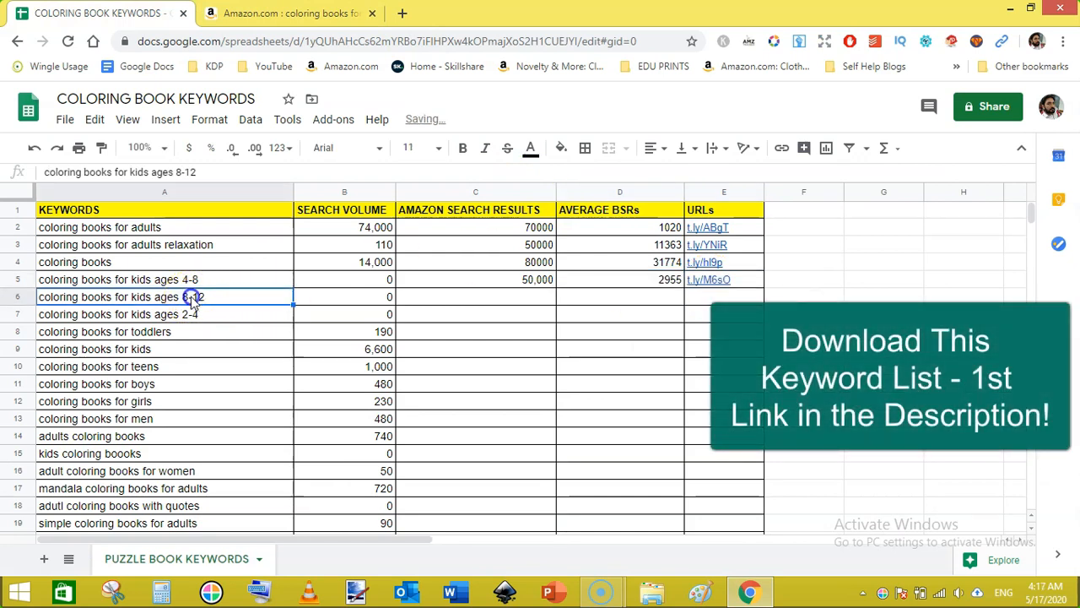
right_click(194, 300)
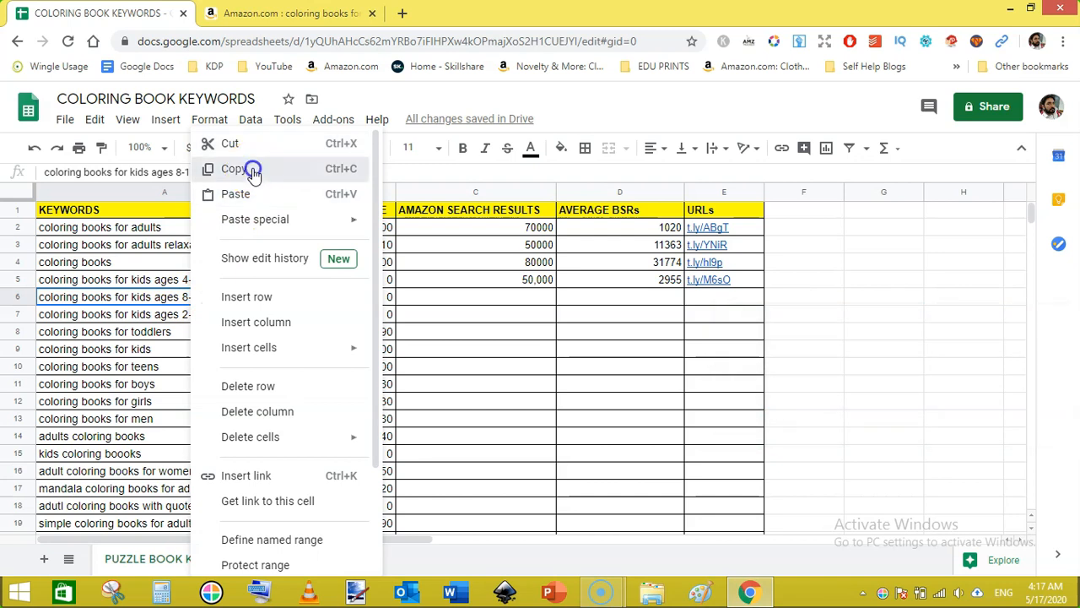
click(252, 168)
click(284, 13)
triple_click(343, 104)
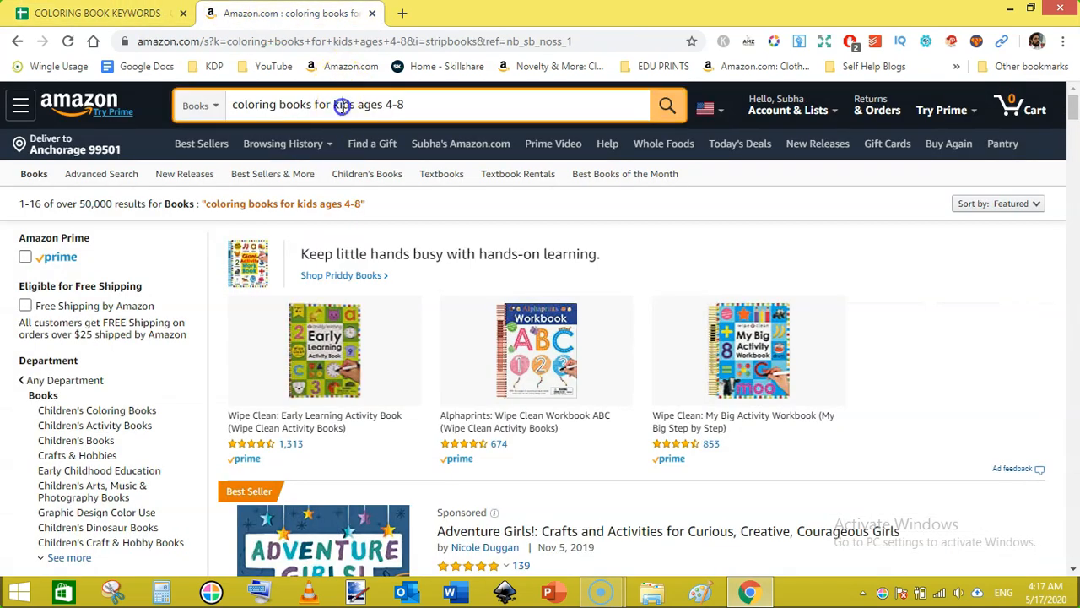
key(ctrl+v)
click(669, 106)
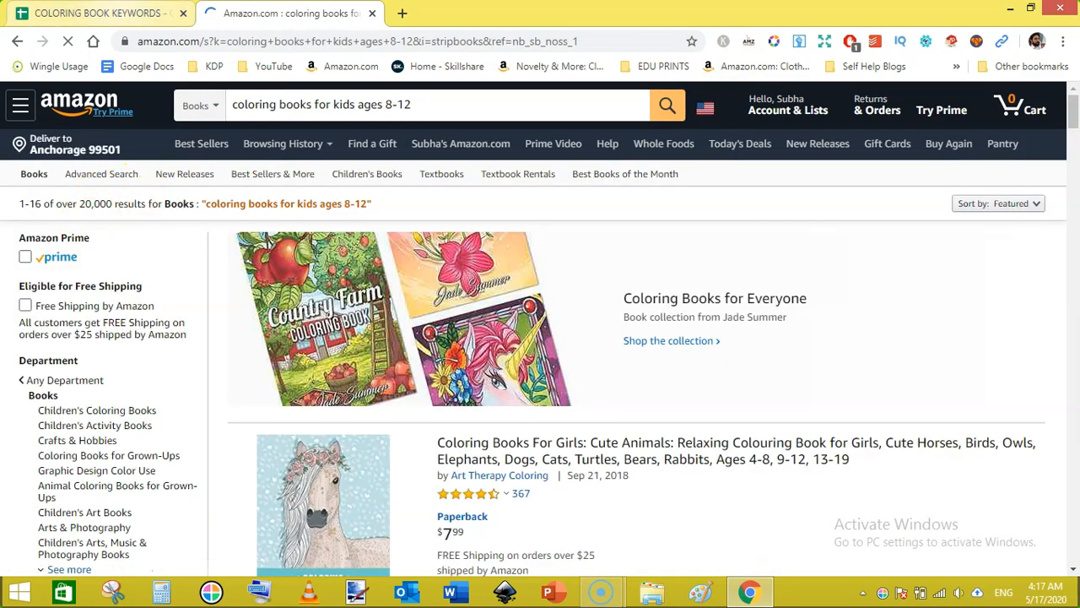
- Enter 20000 as the Amazon search results for "coloring books for kids ages 8-12" in the spreadsheet
click(101, 13)
click(479, 297)
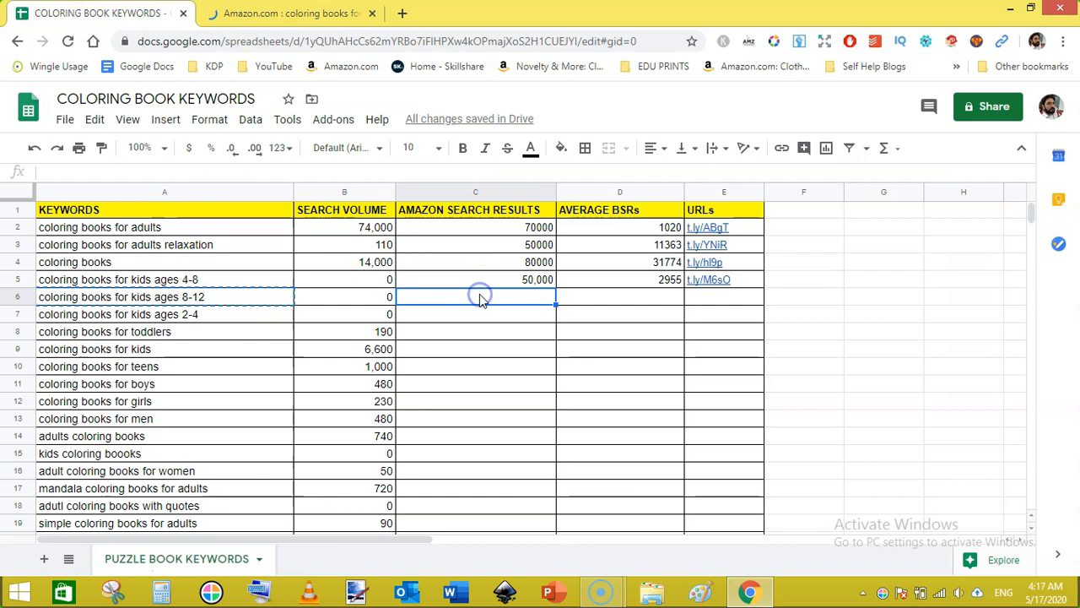
text(20000)
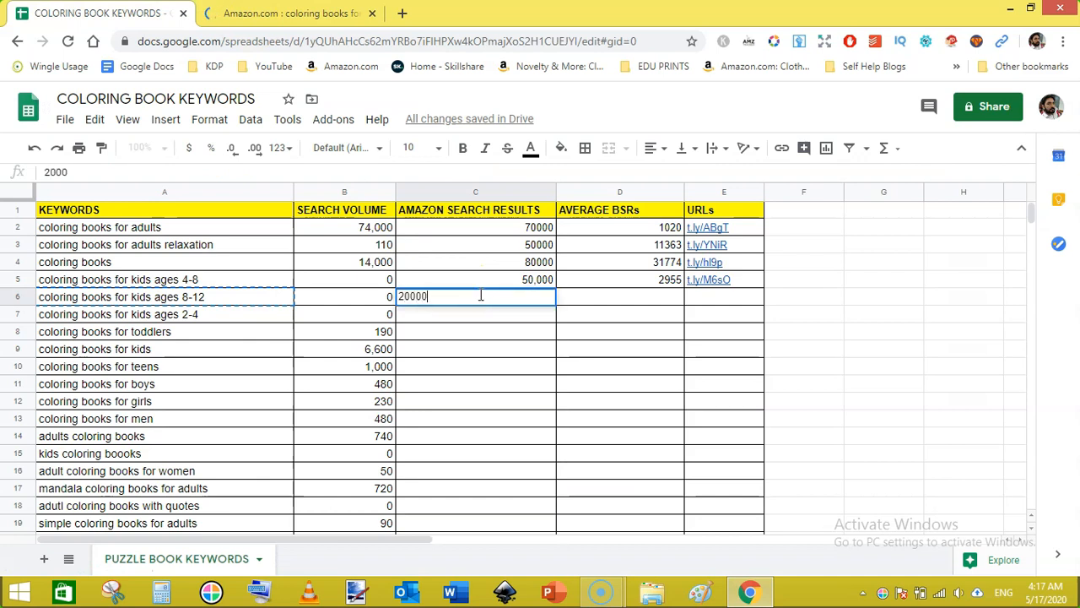
- Run Unicorn Smasher on the "coloring books for kids ages 8-12" results page and enter 11879 as that keyword's average BSR in the spreadsheet
key(ctrl+Tab)
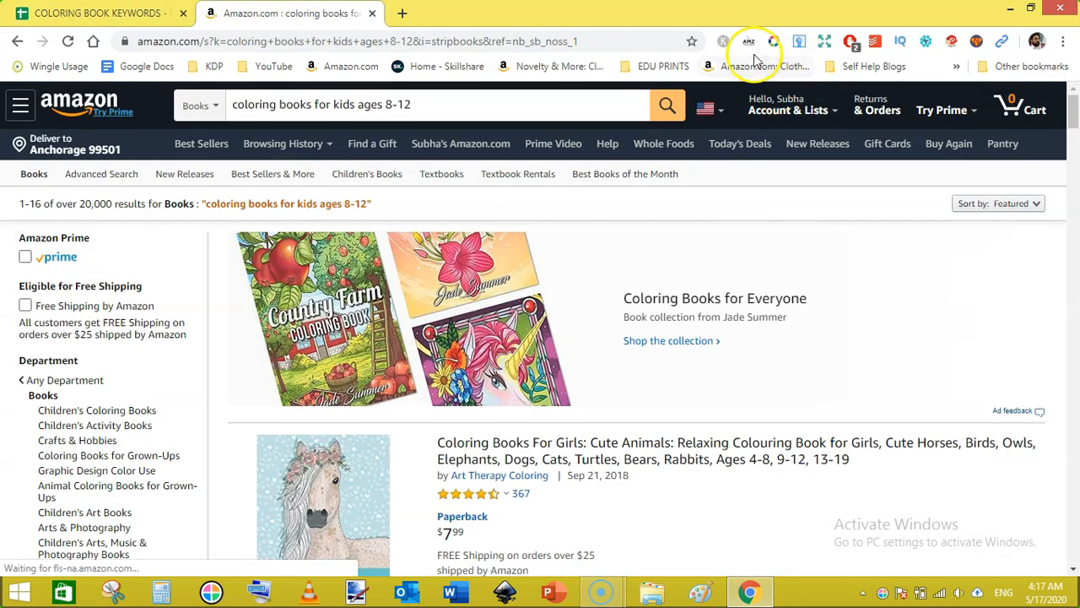
click(747, 42)
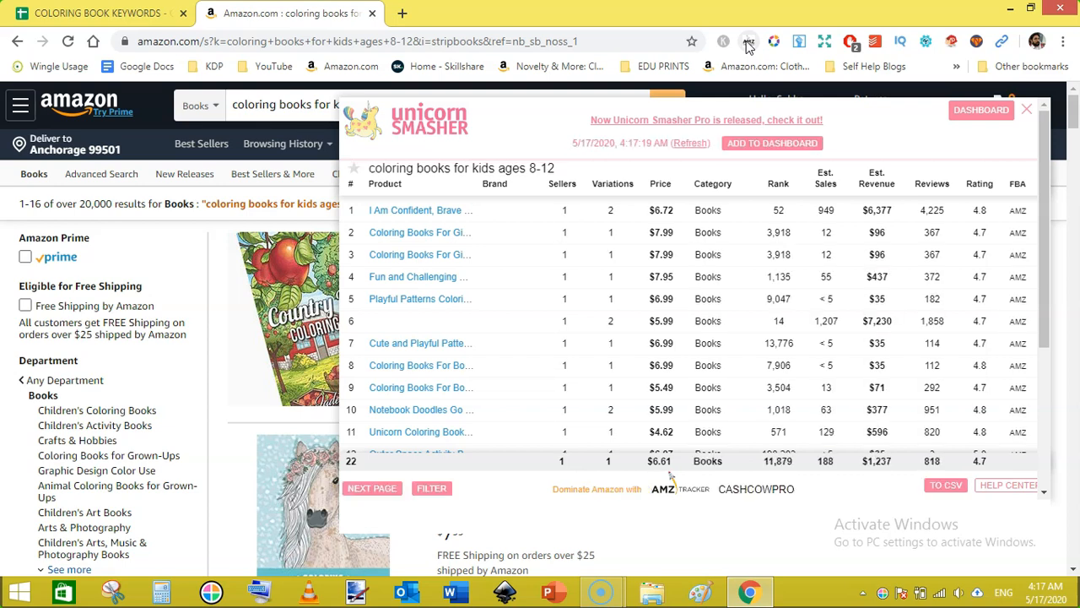
key(ctrl+shift+Tab)
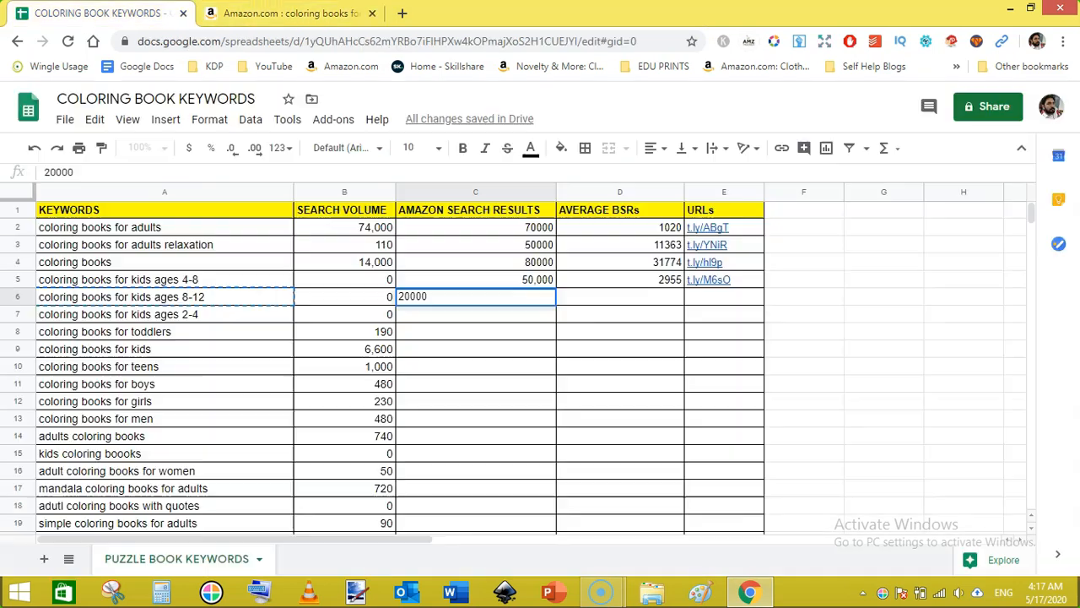
click(598, 299)
text(11879)
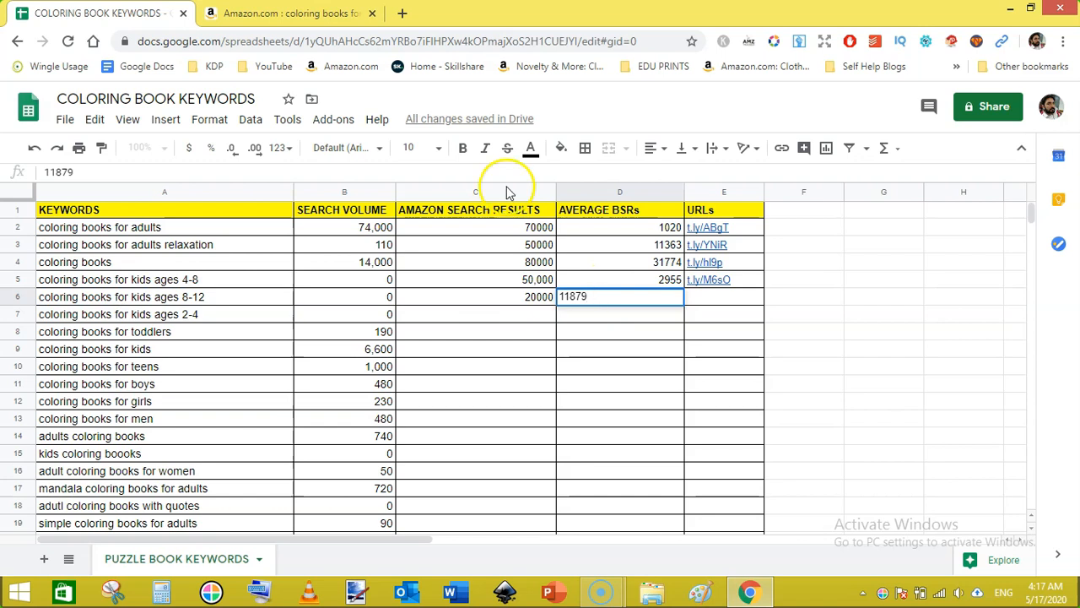
- Close Unicorn Smasher, shorten the "coloring books for kids ages 8-12" results page's link, and paste it into that keyword's URLs cell
key(ctrl+Tab)
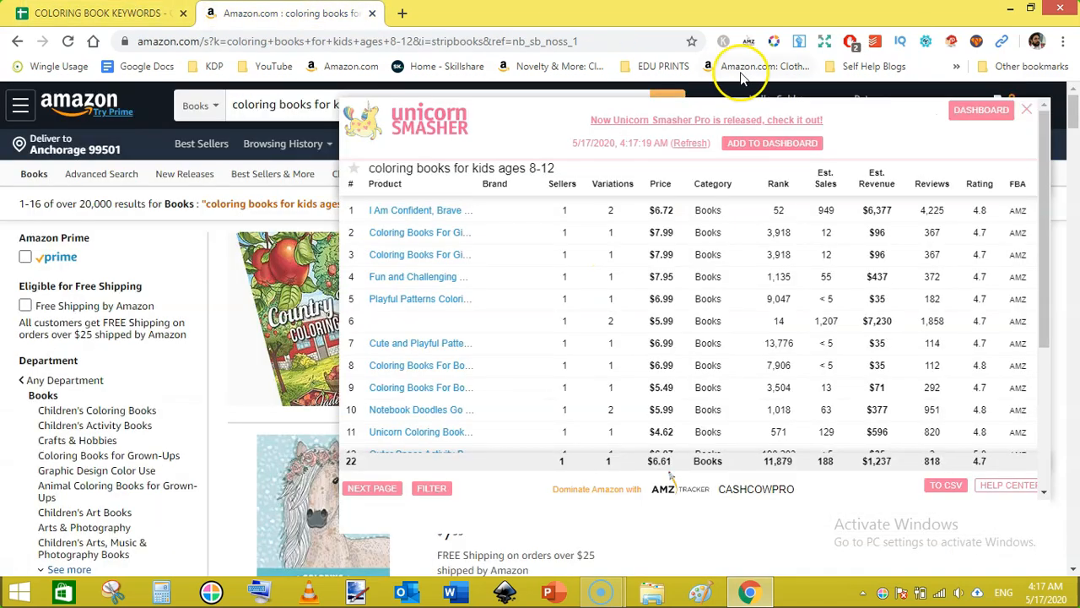
click(1026, 110)
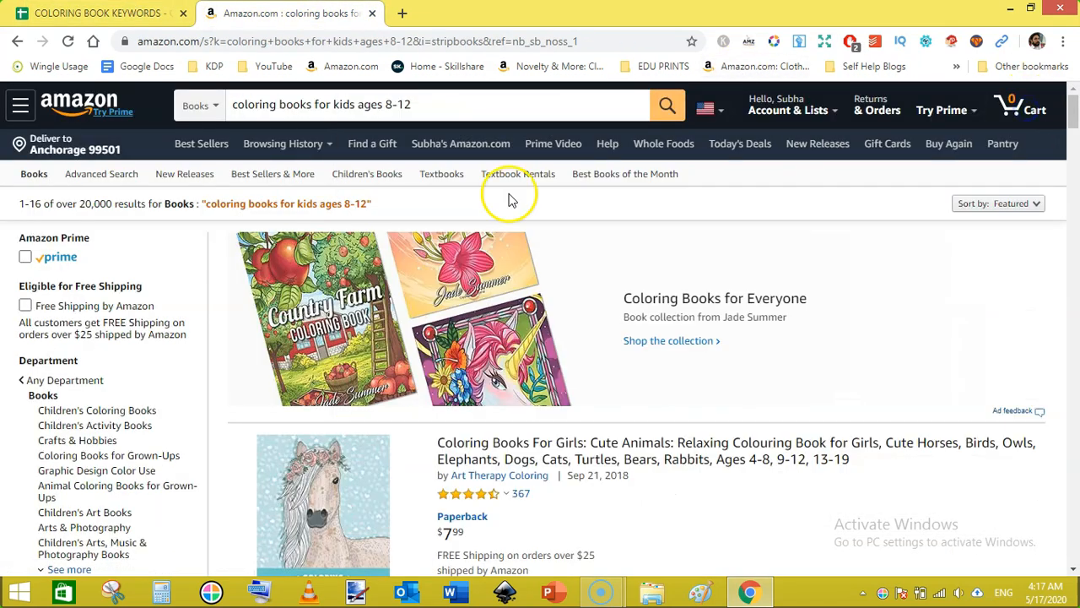
right_click(476, 204)
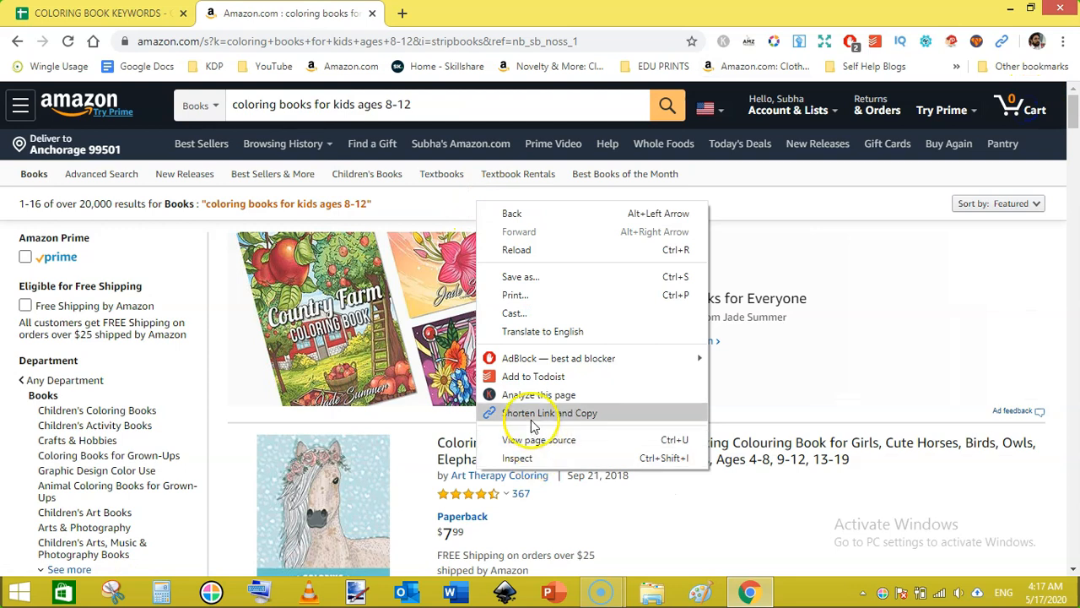
click(532, 414)
key(ctrl+Tab)
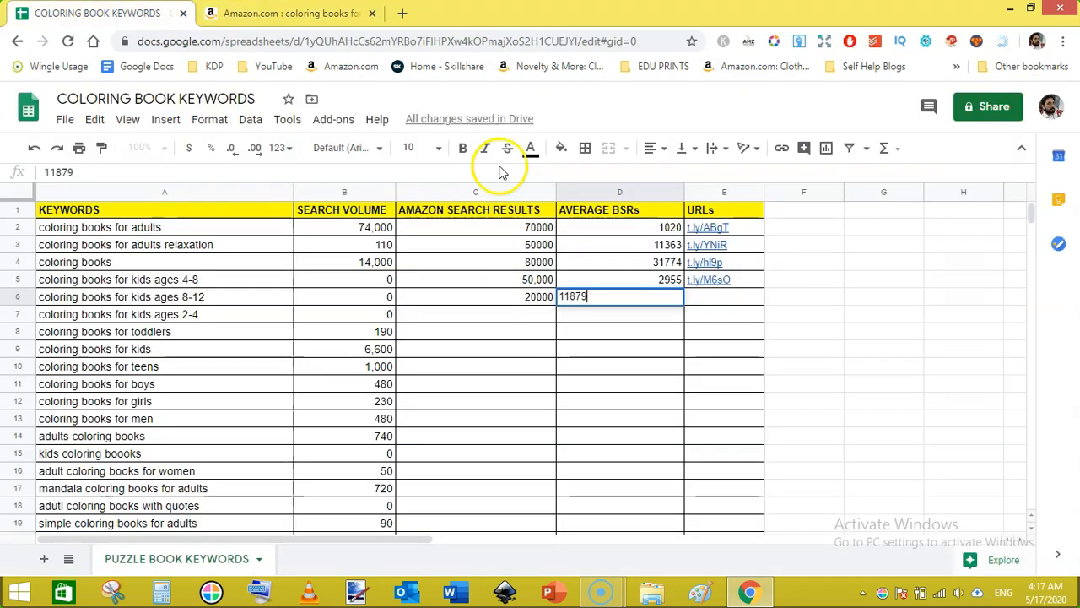
click(690, 300)
key(ctrl+v)
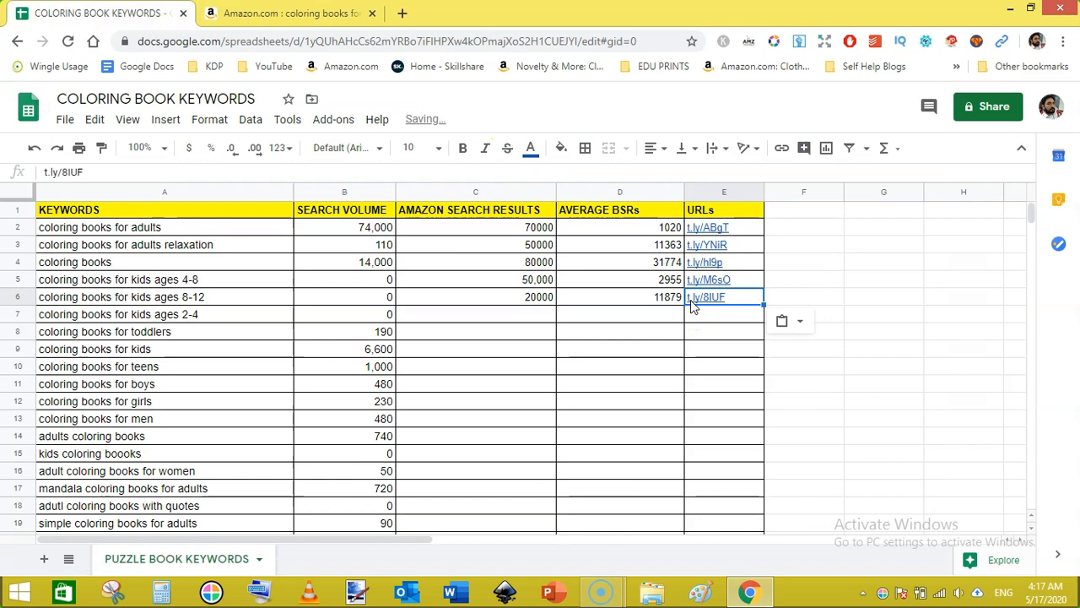
- Copy the keyword "coloring books for kids ages 2-4" from the spreadsheet and search Amazon Books for it
click(185, 314)
right_click(186, 315)
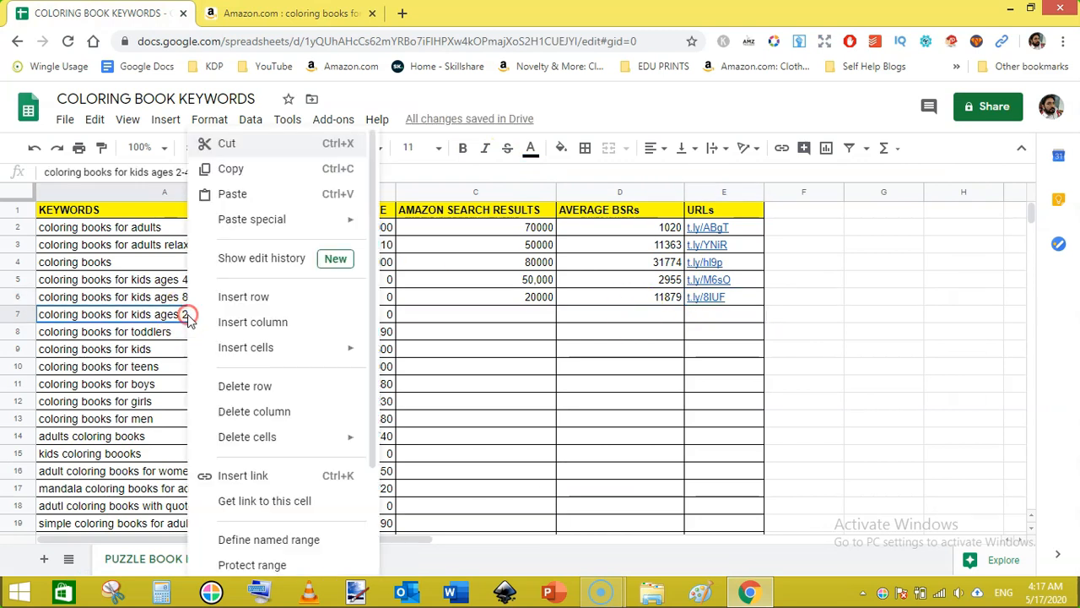
click(235, 169)
click(295, 13)
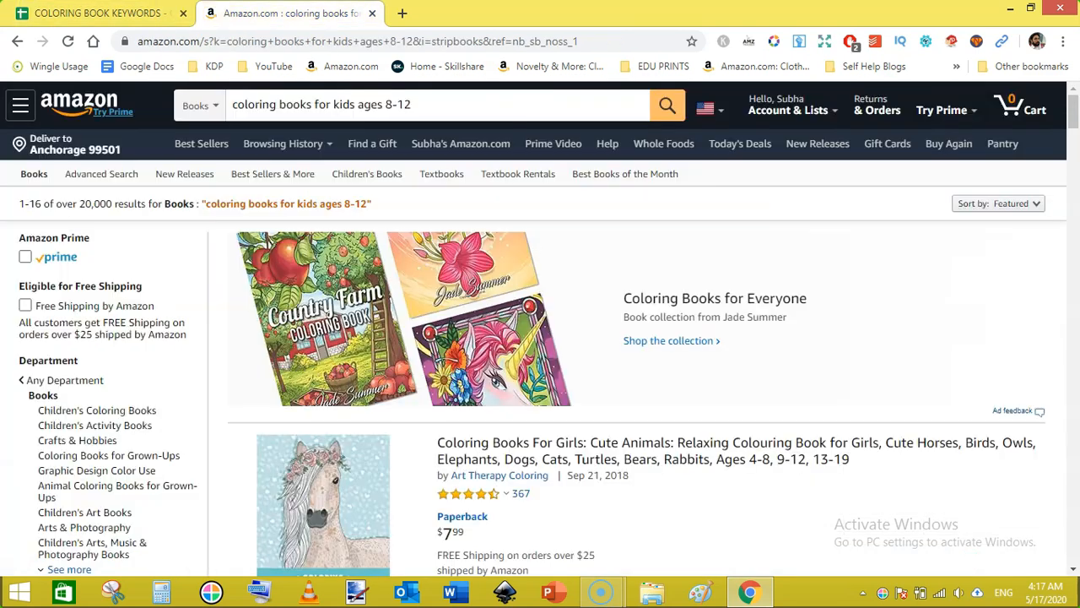
triple_click(333, 104)
key(ctrl+v)
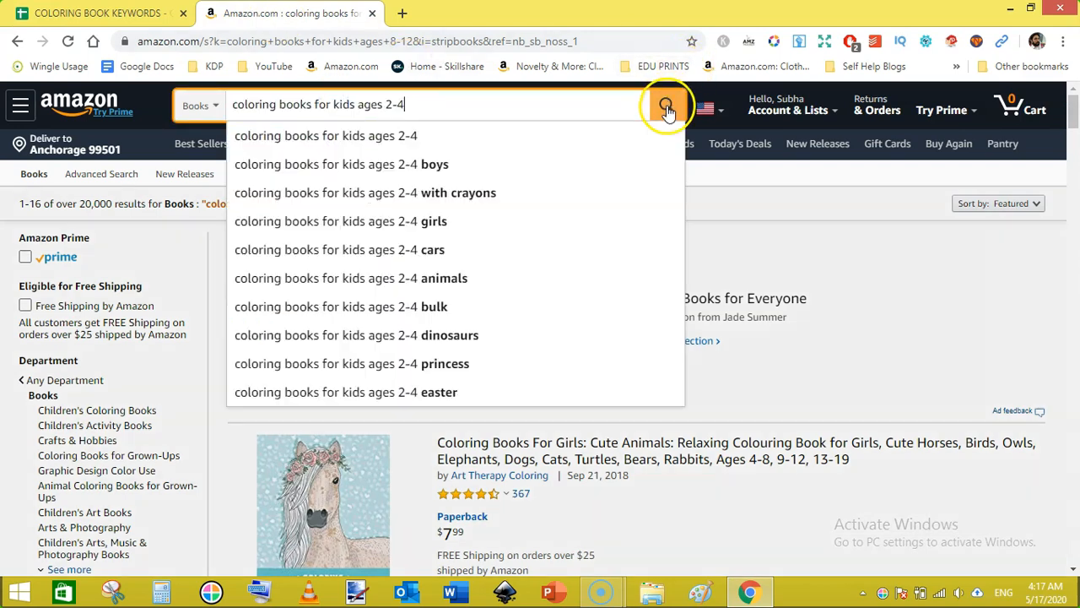
click(667, 108)
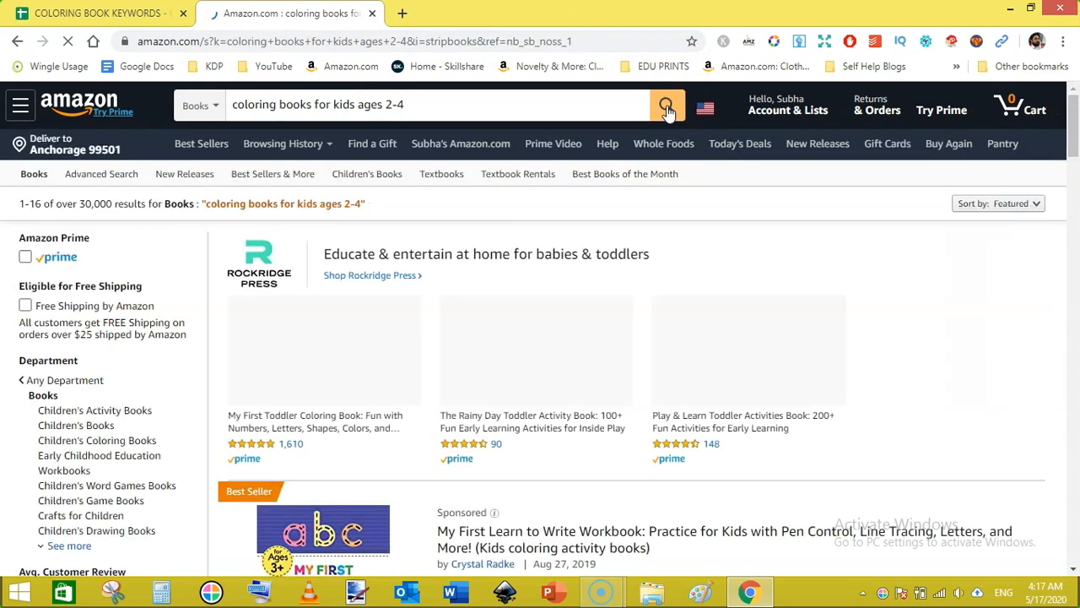
- Enter 30000 as the Amazon search results for "coloring books for kids ages 2-4" in the spreadsheet
key(ctrl+Tab)
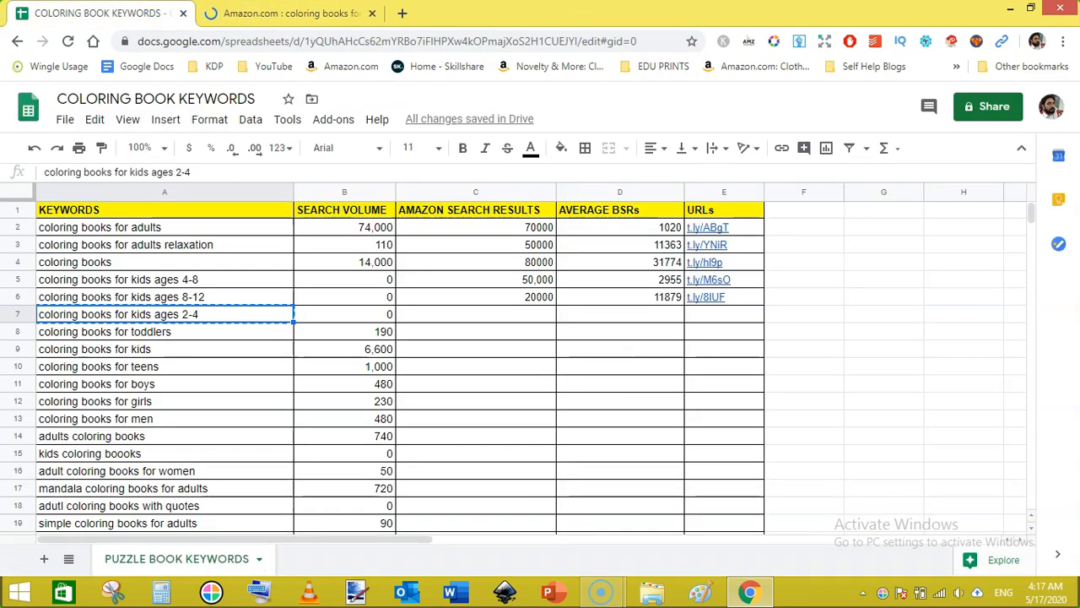
click(462, 314)
text(3)
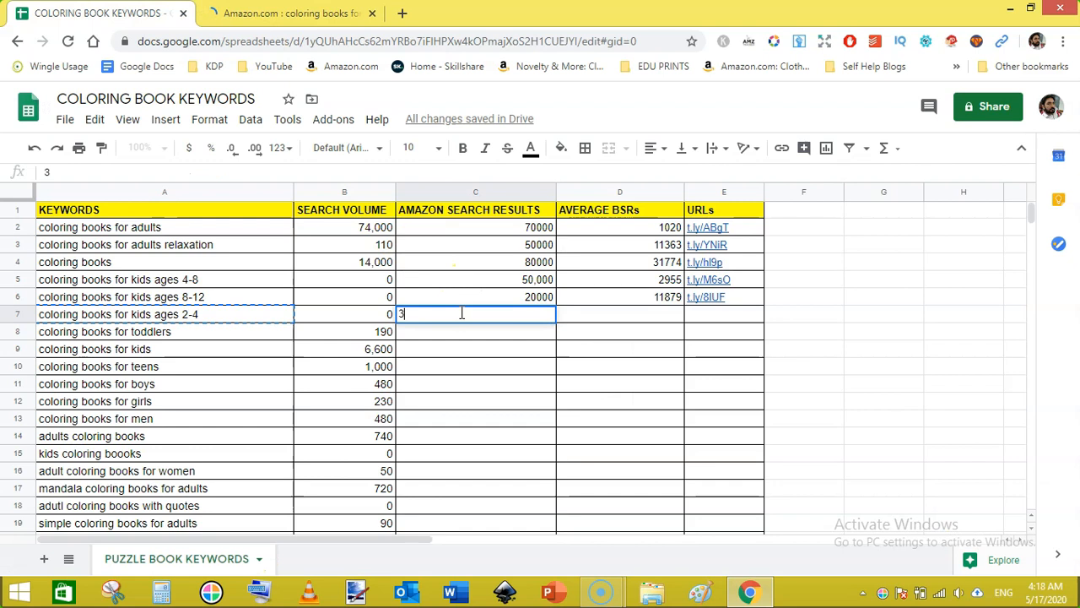
text(0000)
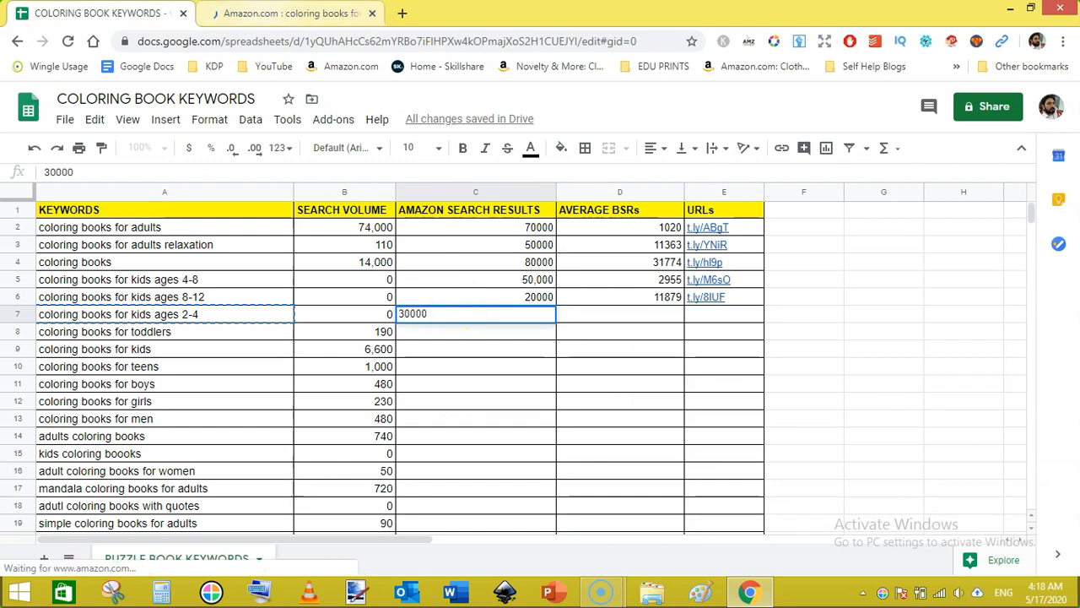
- Run Unicorn Smasher on the "coloring books for kids ages 2-4" results page and enter 48173 as that keyword's average BSR in the spreadsheet
key(ctrl+Tab)
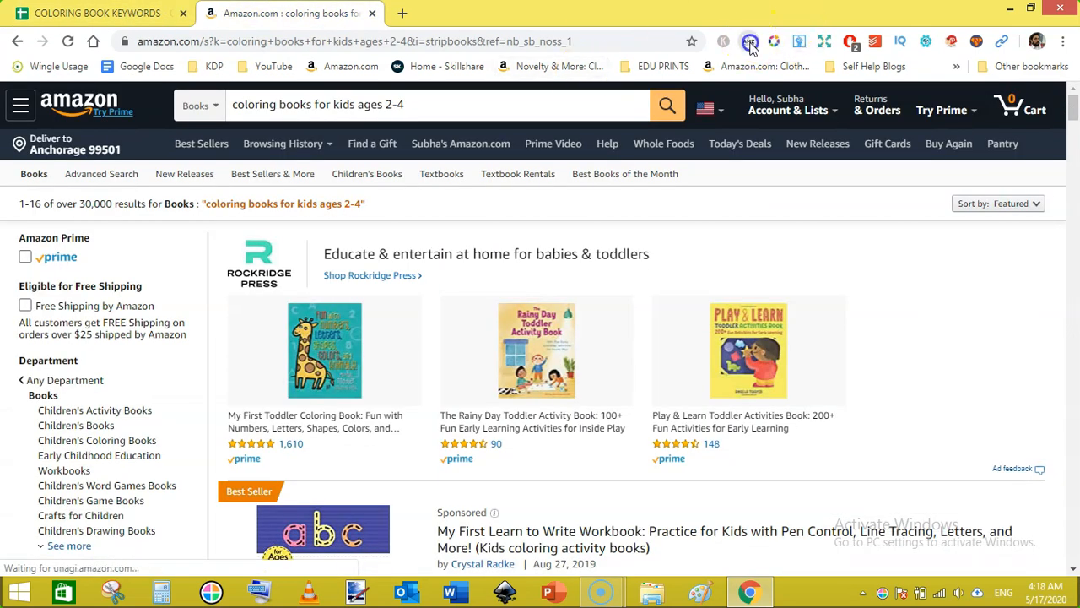
click(750, 43)
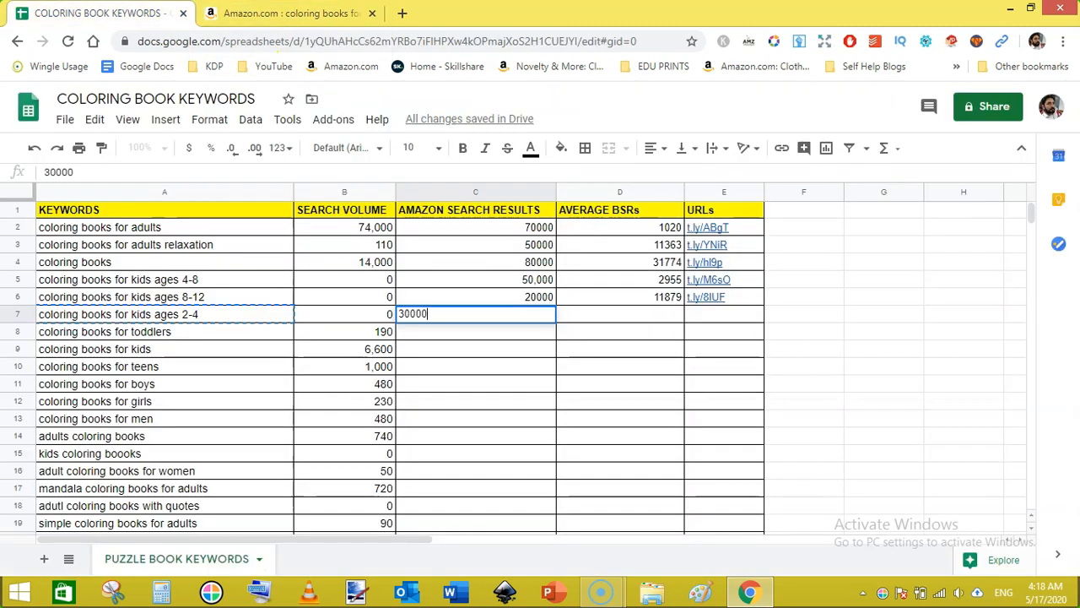
click(97, 13)
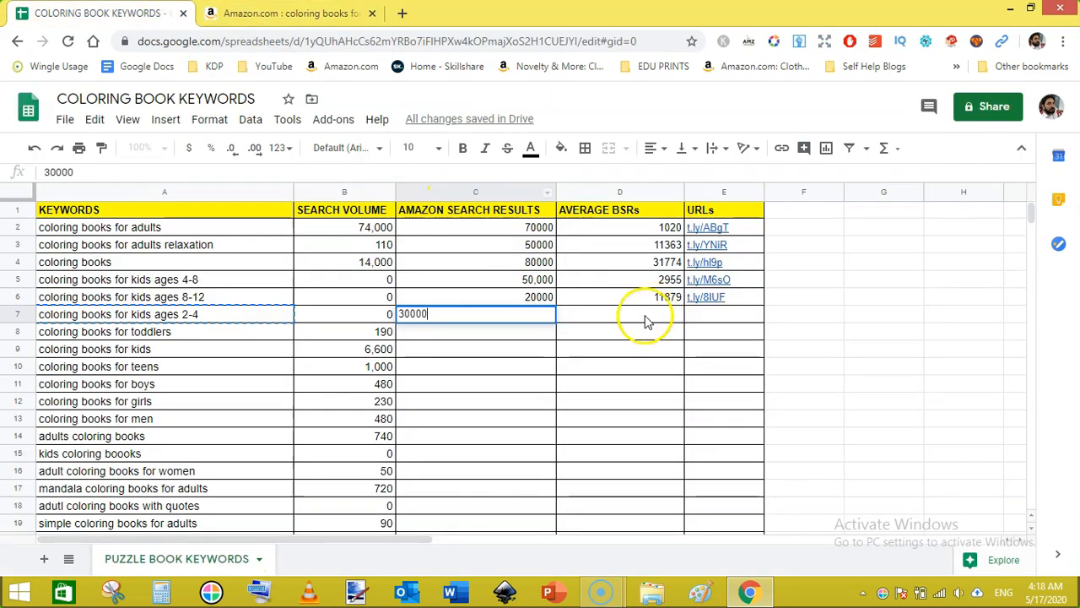
click(646, 317)
text(4)
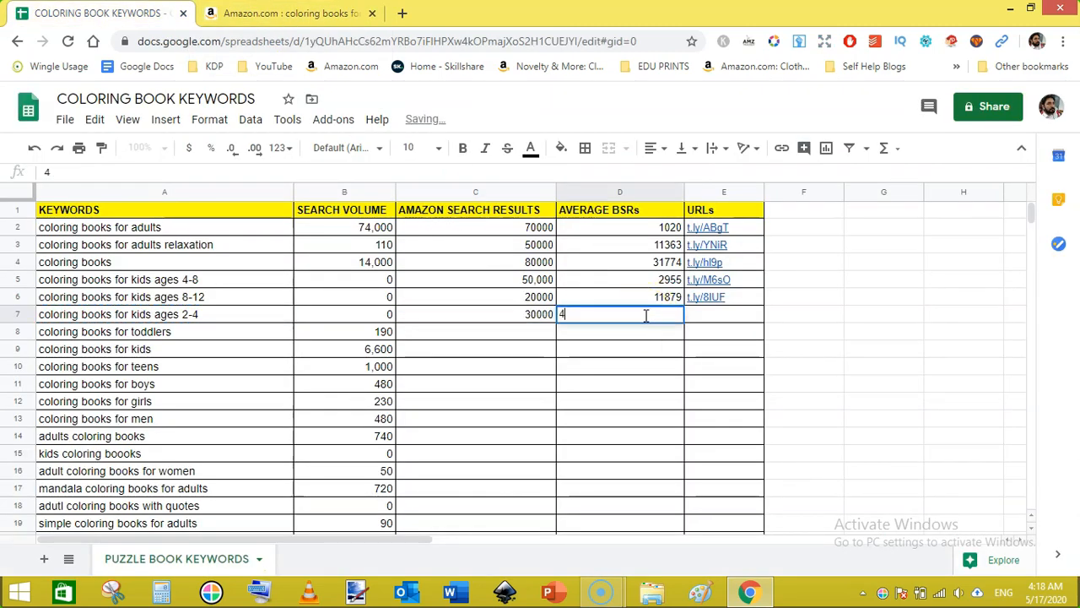
text(81)
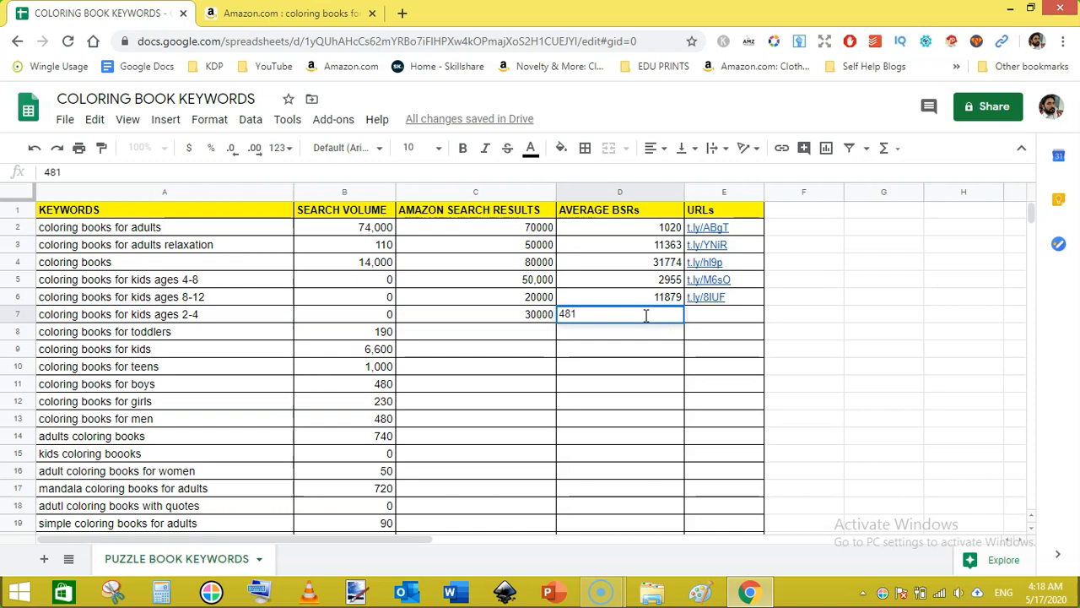
text(73)
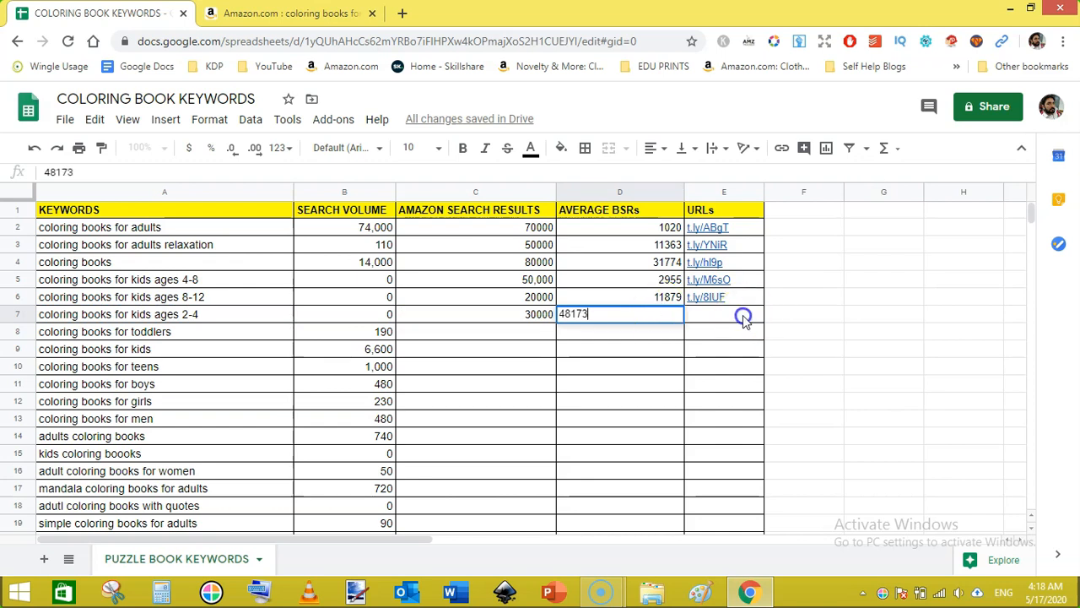
- Close Unicorn Smasher, shorten the "coloring books for kids ages 2-4" results page's link, and paste it into that keyword's URLs cell
click(744, 316)
click(291, 12)
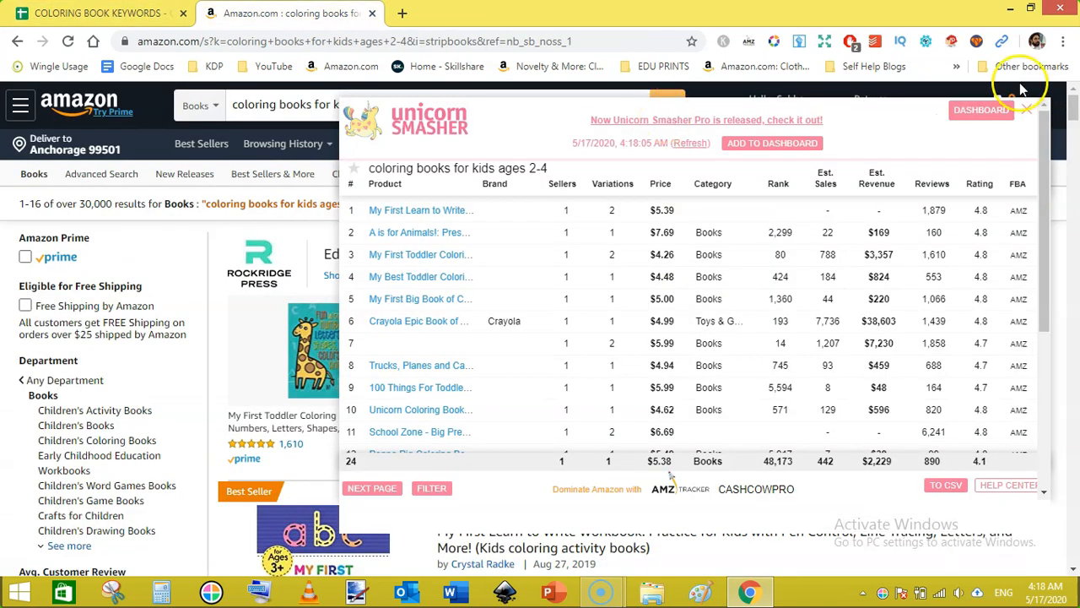
click(1028, 110)
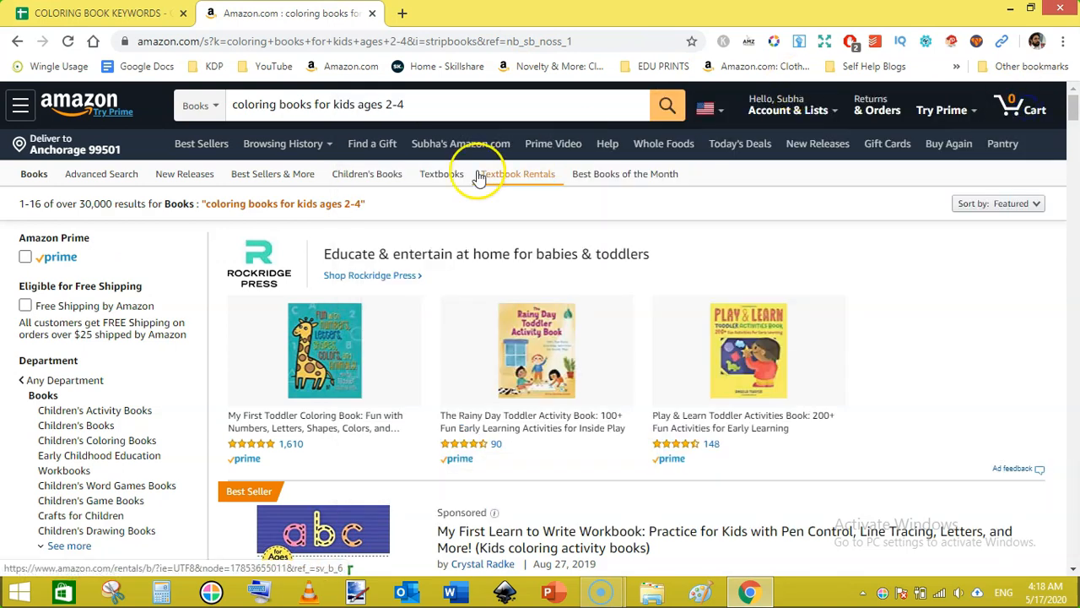
right_click(400, 206)
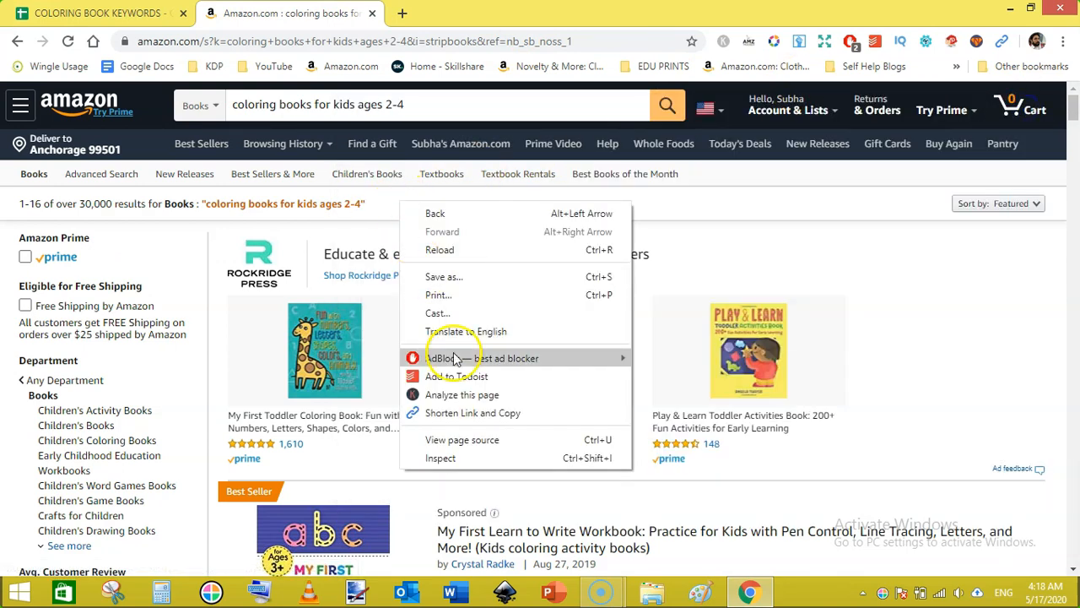
click(453, 412)
click(101, 12)
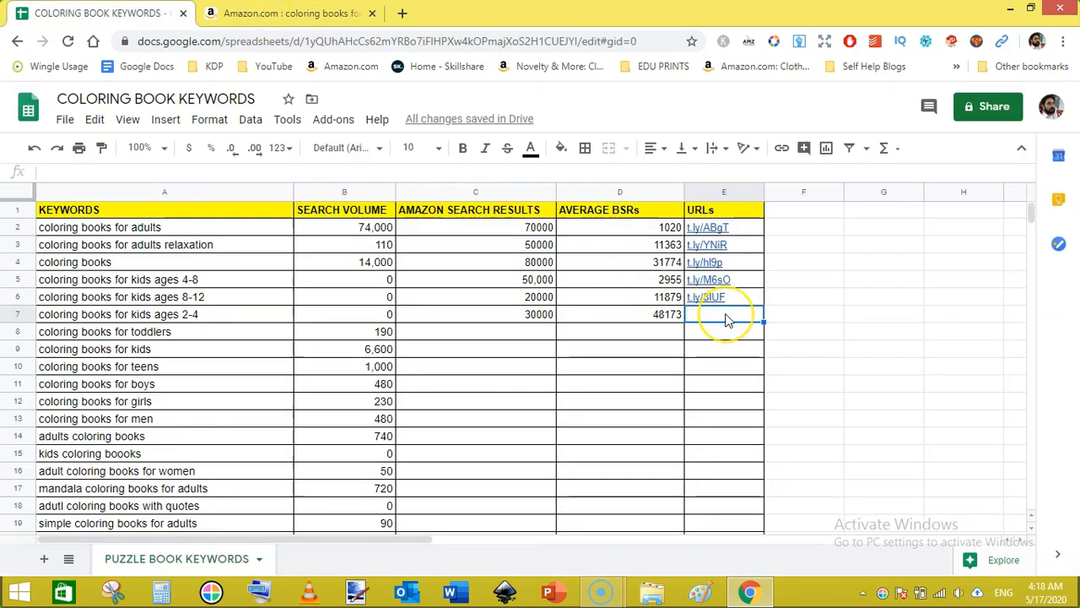
key(ctrl+v)
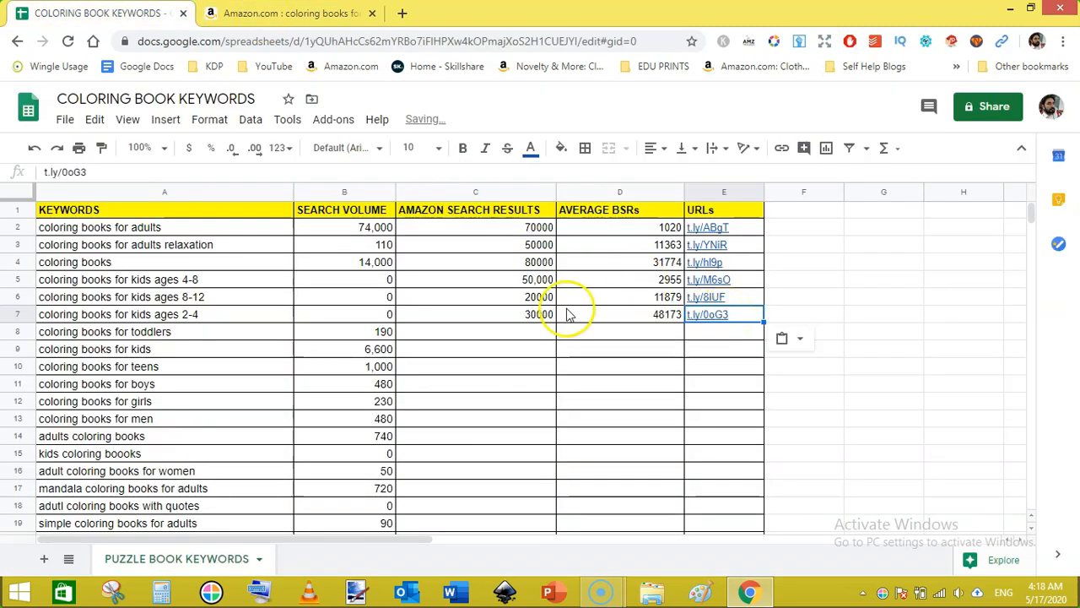
- Copy the keyword "coloring books for toddlers" from the spreadsheet and search Amazon Books for it
right_click(200, 333)
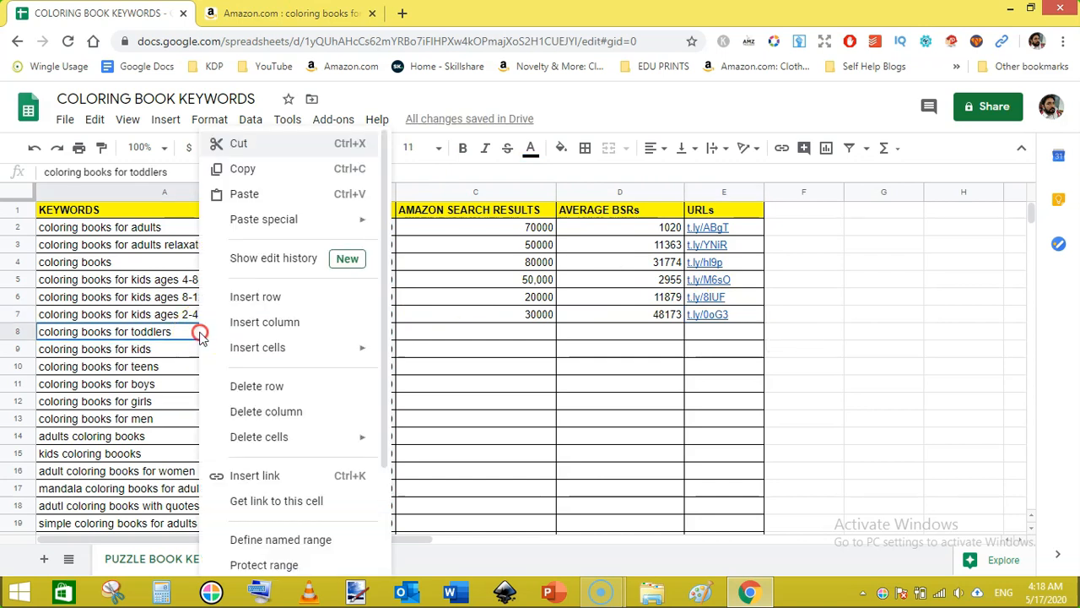
click(256, 169)
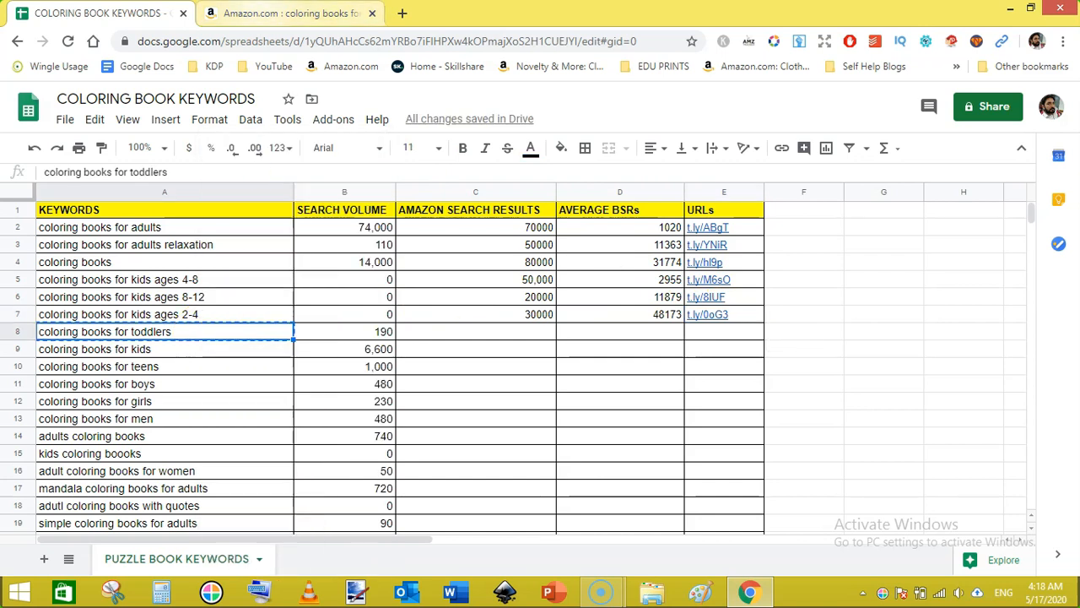
click(278, 12)
click(370, 107)
triple_click(370, 107)
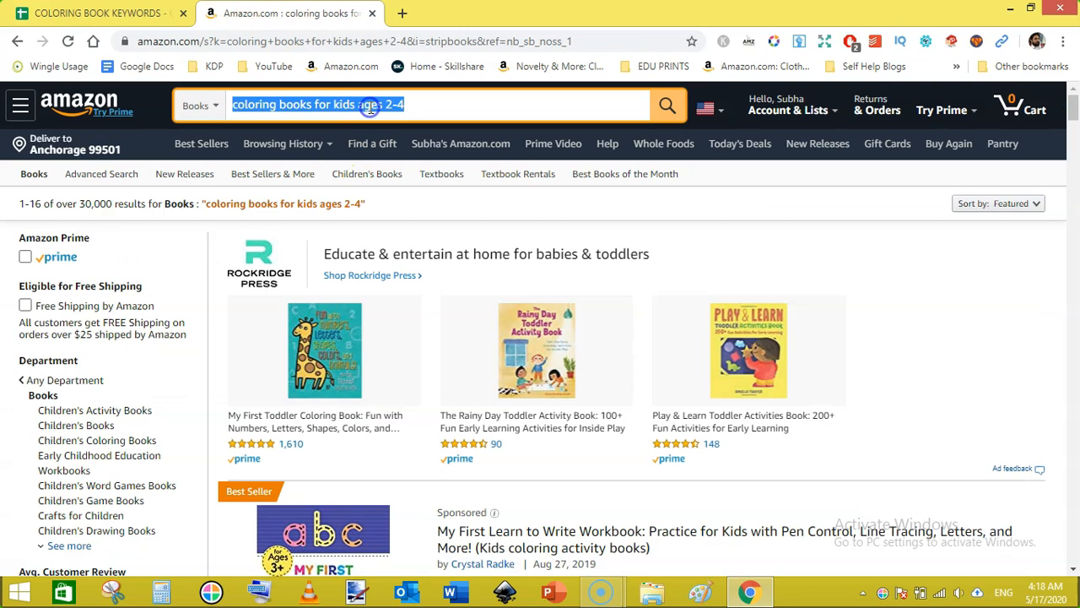
key(ctrl+v)
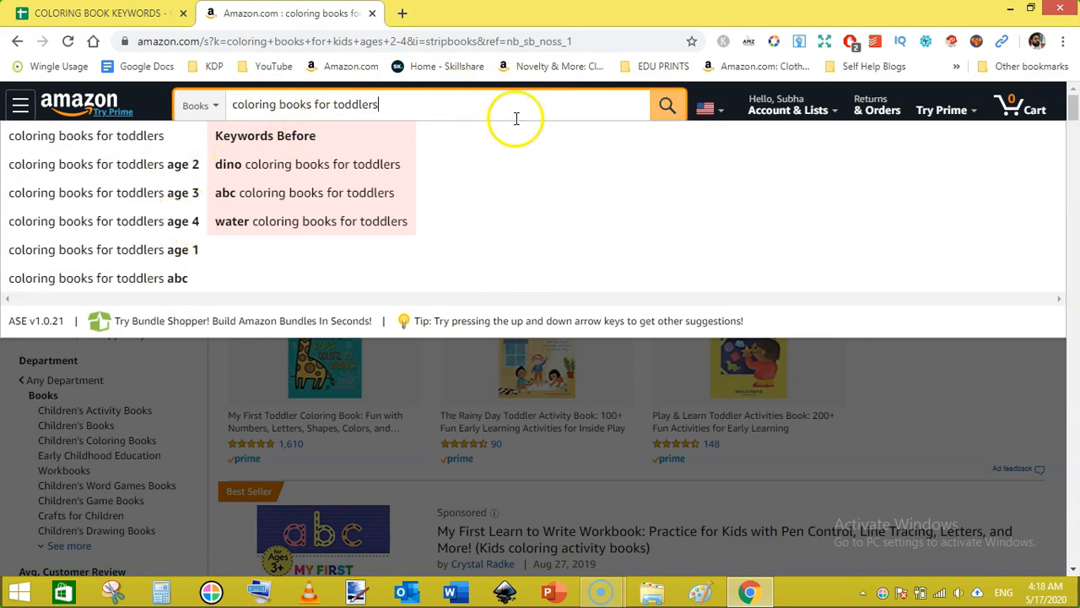
click(666, 106)
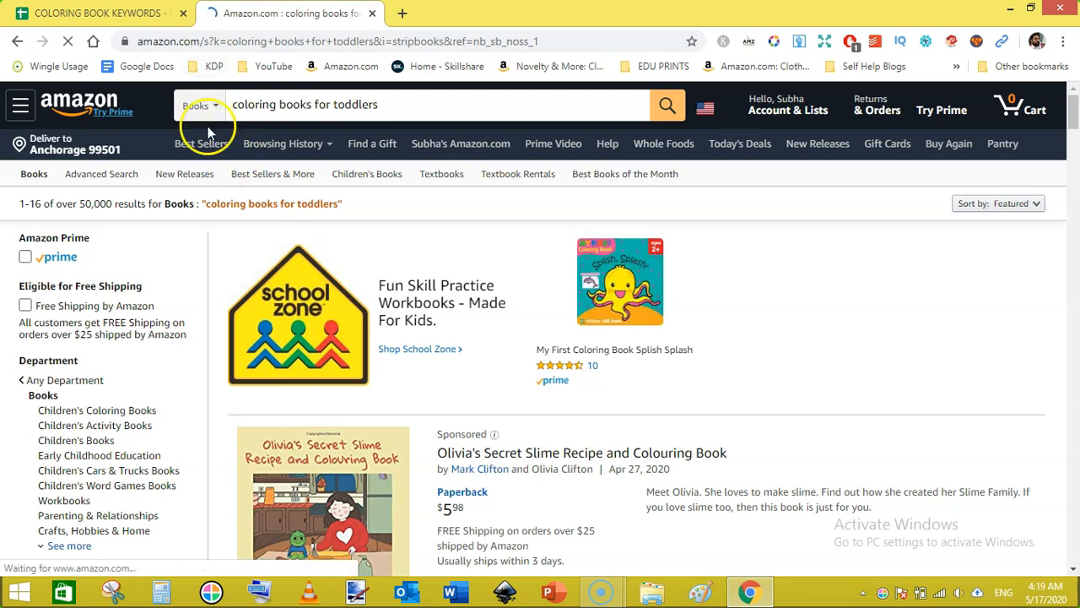
- Enter 50000 as the Amazon search results for "coloring books for toddlers" in the spreadsheet
click(97, 12)
click(523, 333)
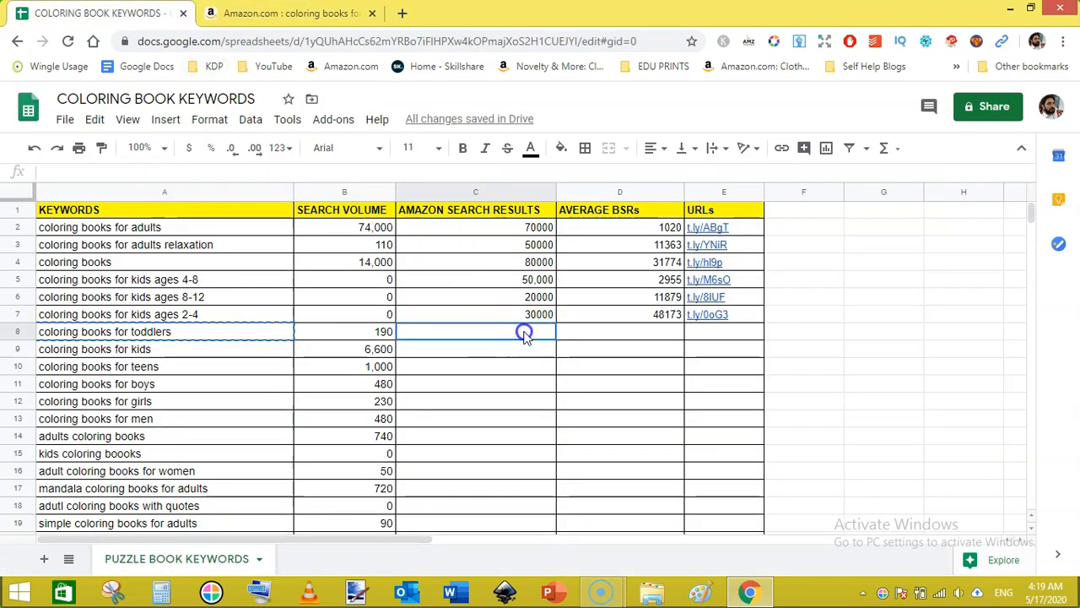
text(500)
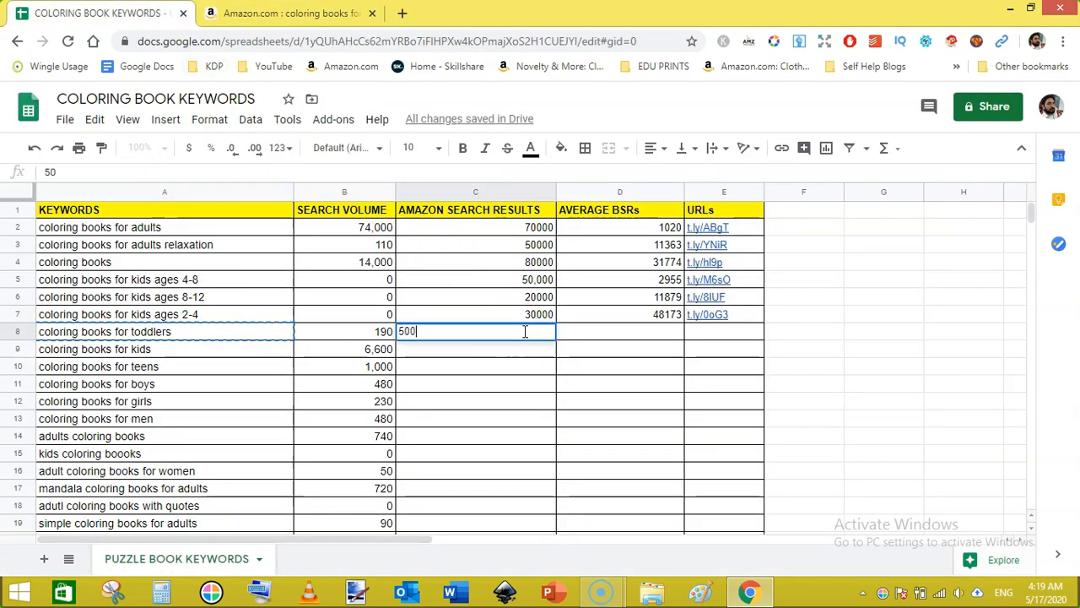
text(00)
- Run Unicorn Smasher on the "coloring books for toddlers" results page and enter 37105 as that keyword's average BSR in the spreadsheet
click(287, 13)
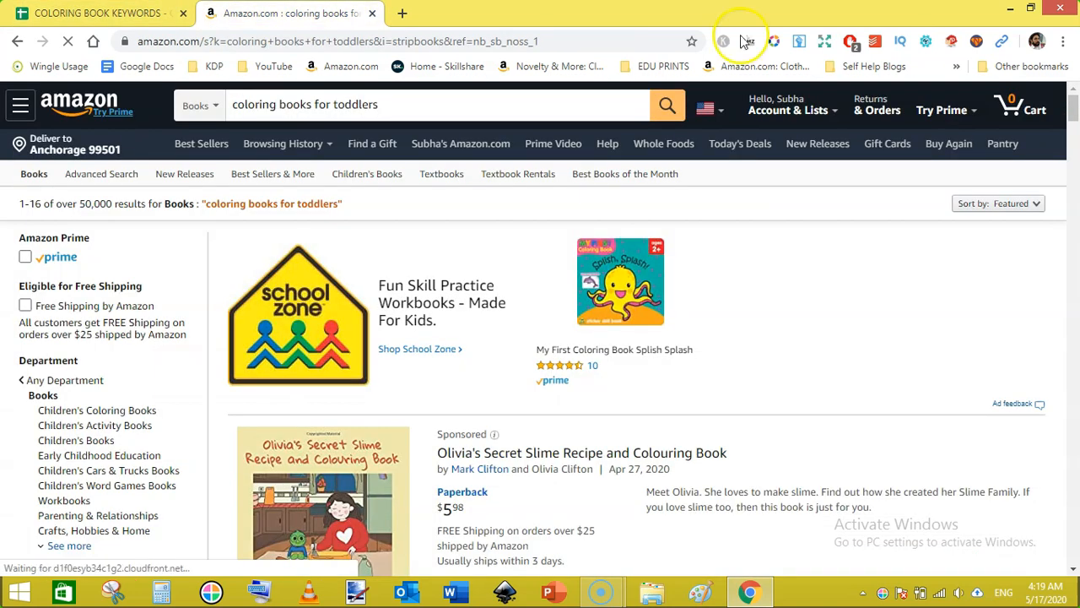
click(750, 41)
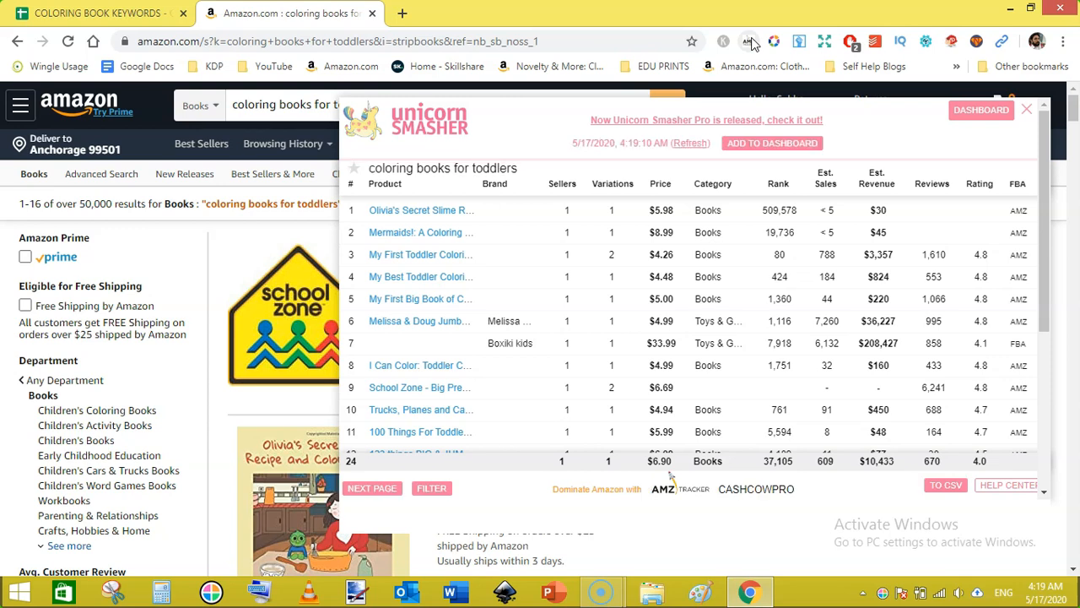
click(93, 12)
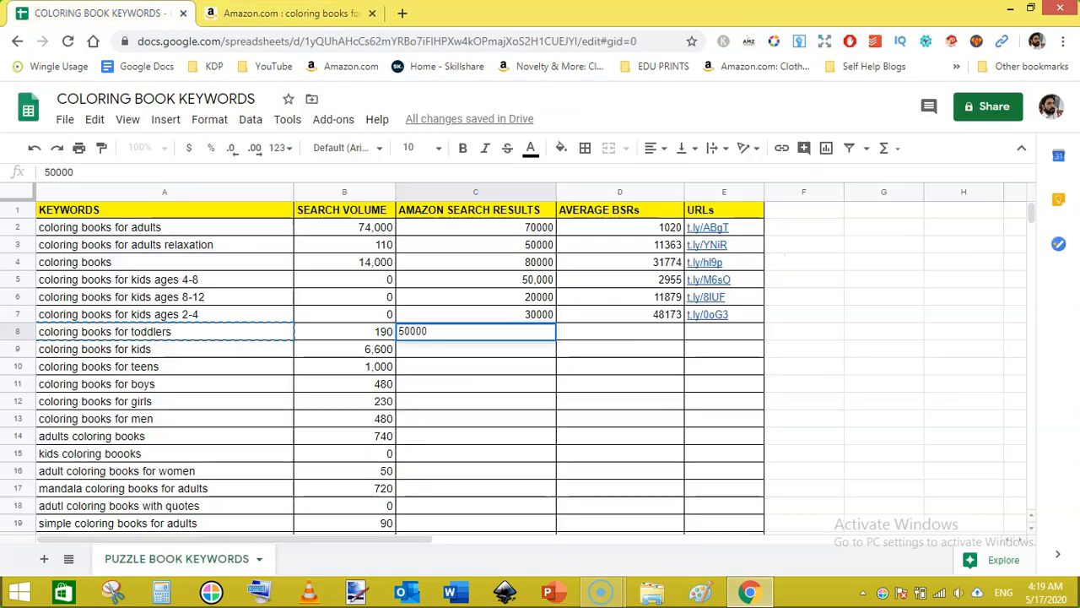
text(50000)
click(625, 335)
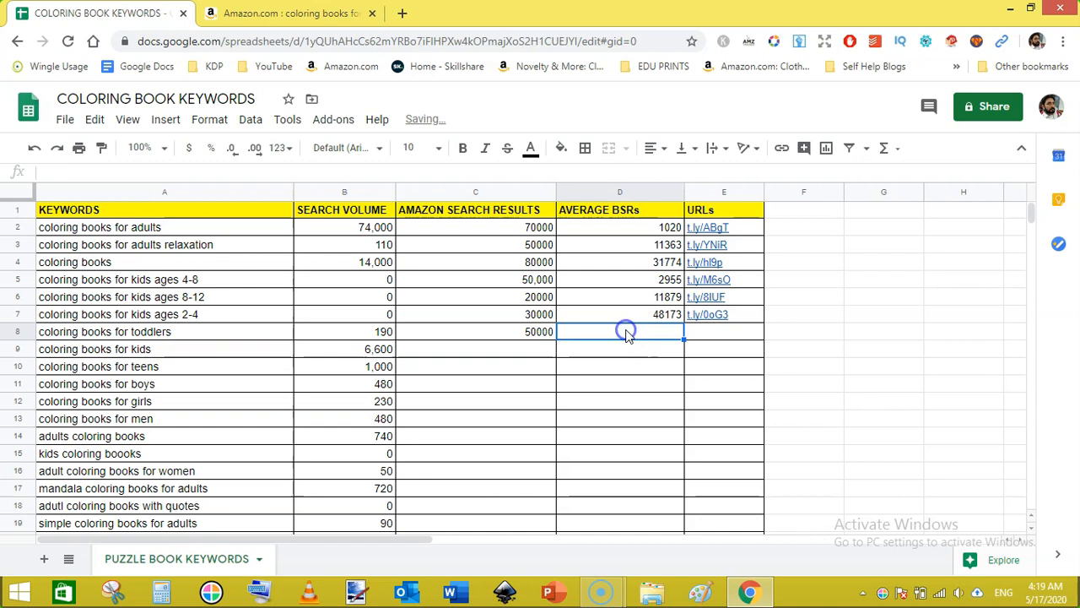
text(37105)
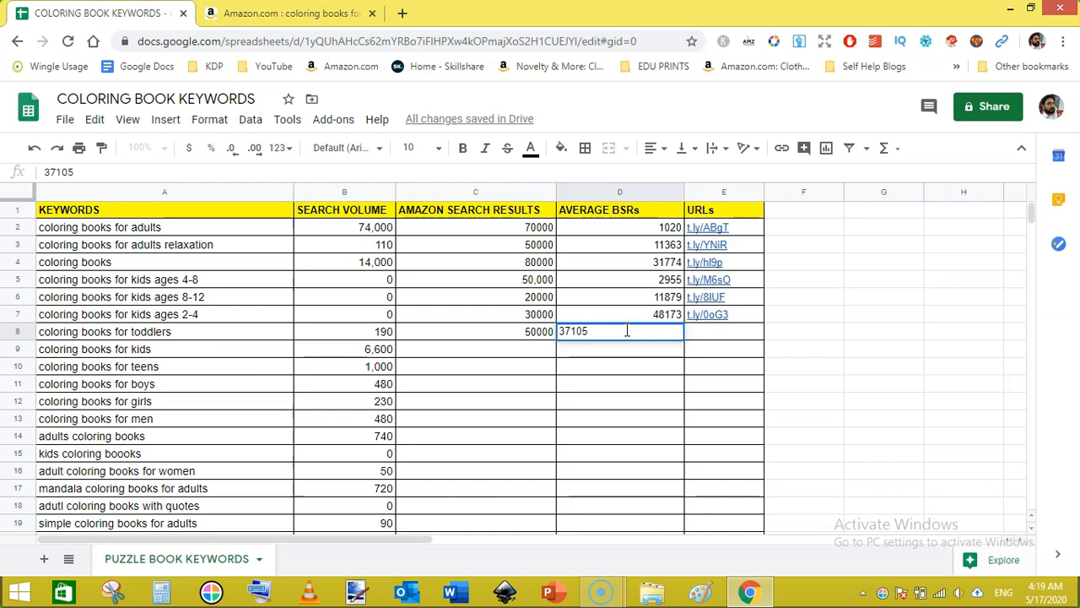
- Close Unicorn Smasher, shorten the "coloring books for toddlers" results page's link, and paste it into that keyword's URLs cell
click(287, 13)
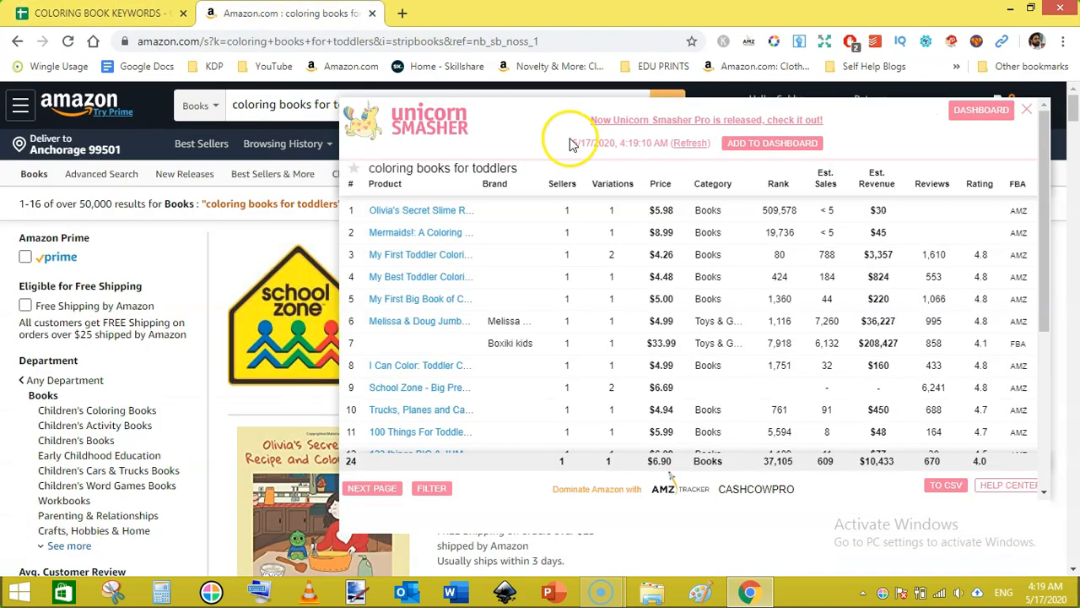
click(1026, 110)
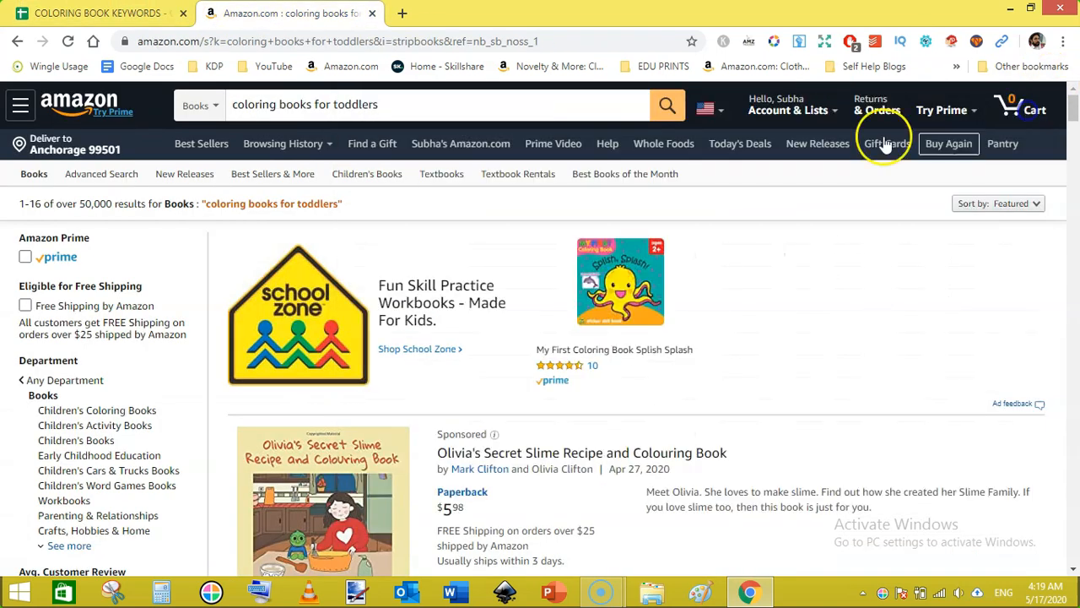
right_click(512, 204)
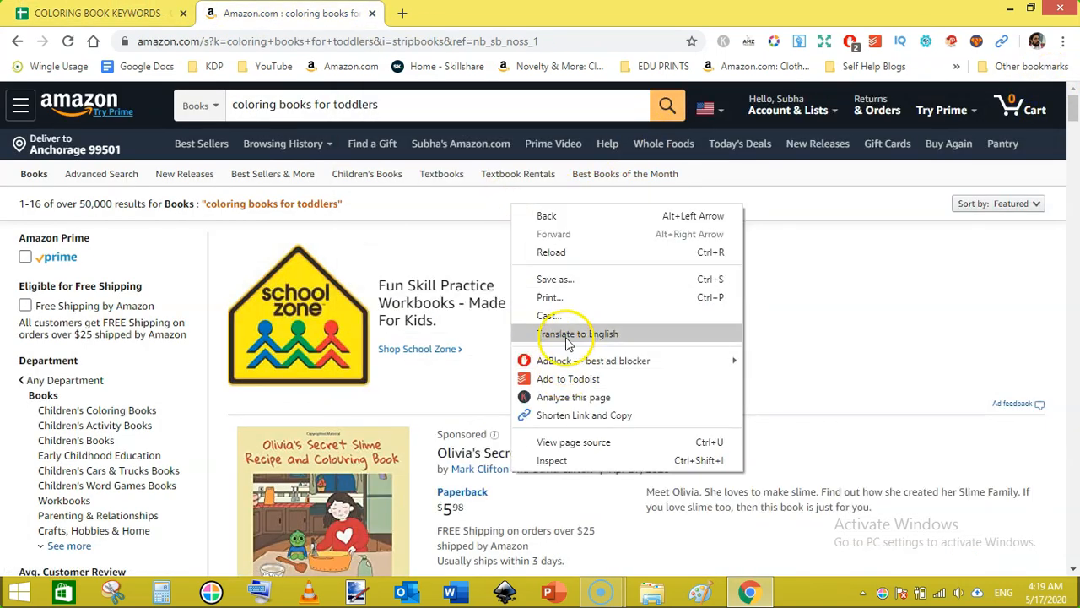
click(567, 415)
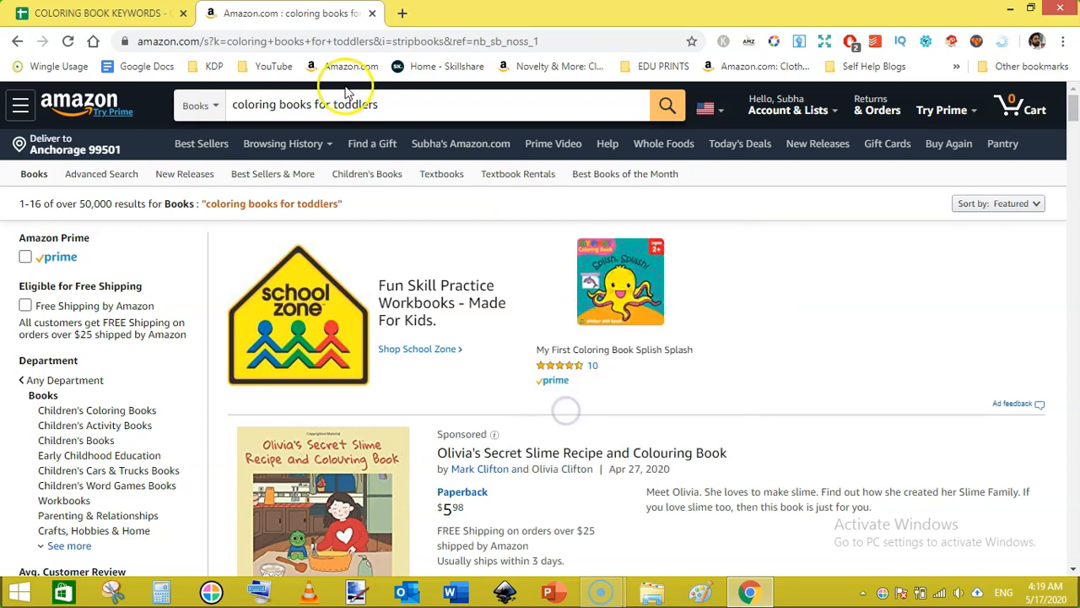
click(99, 13)
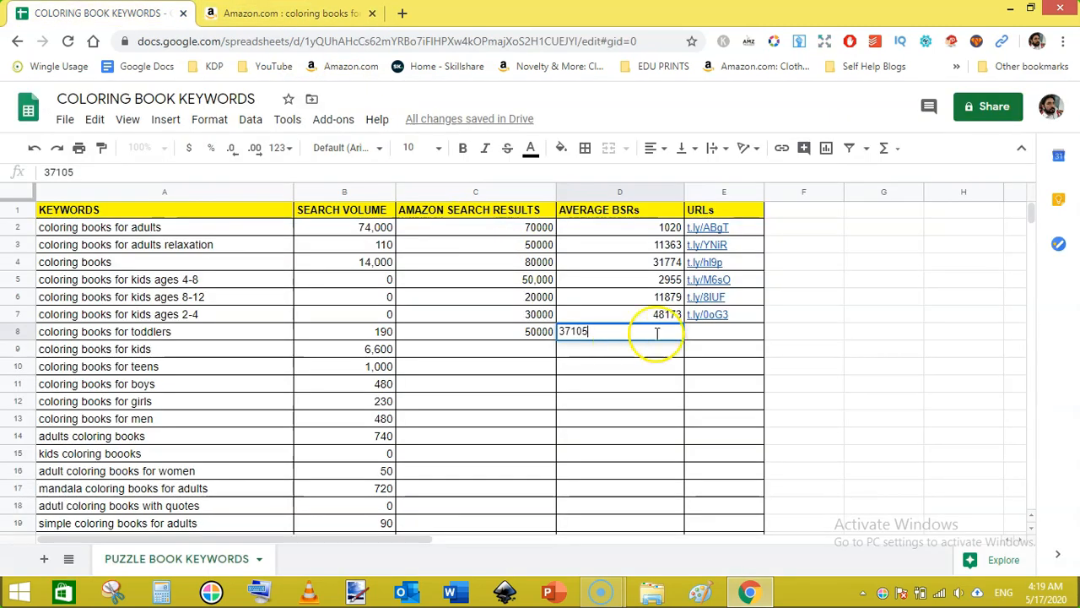
click(715, 336)
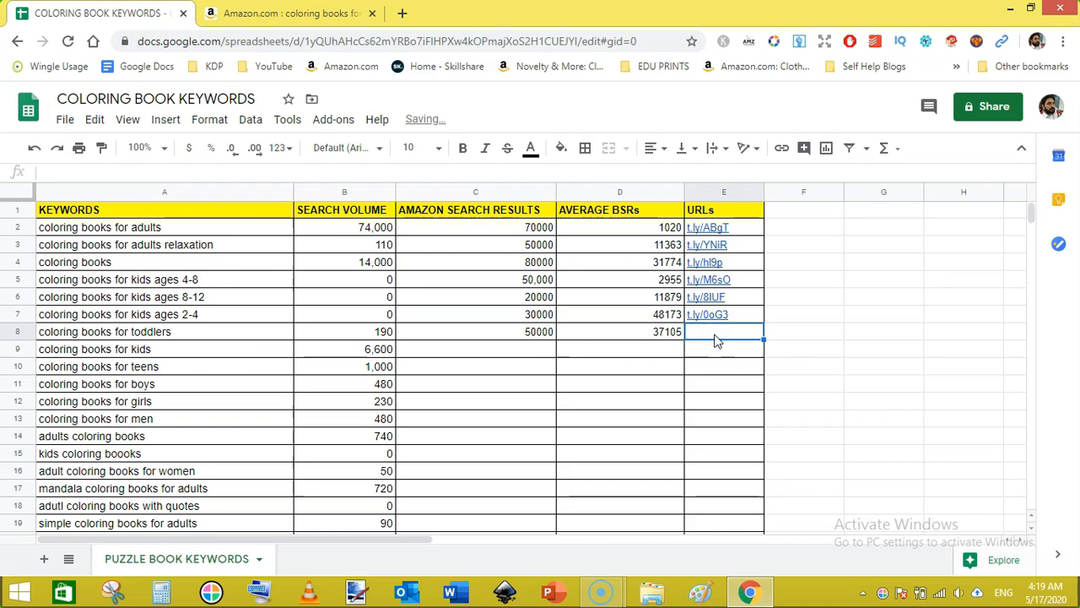
key(ctrl+v)
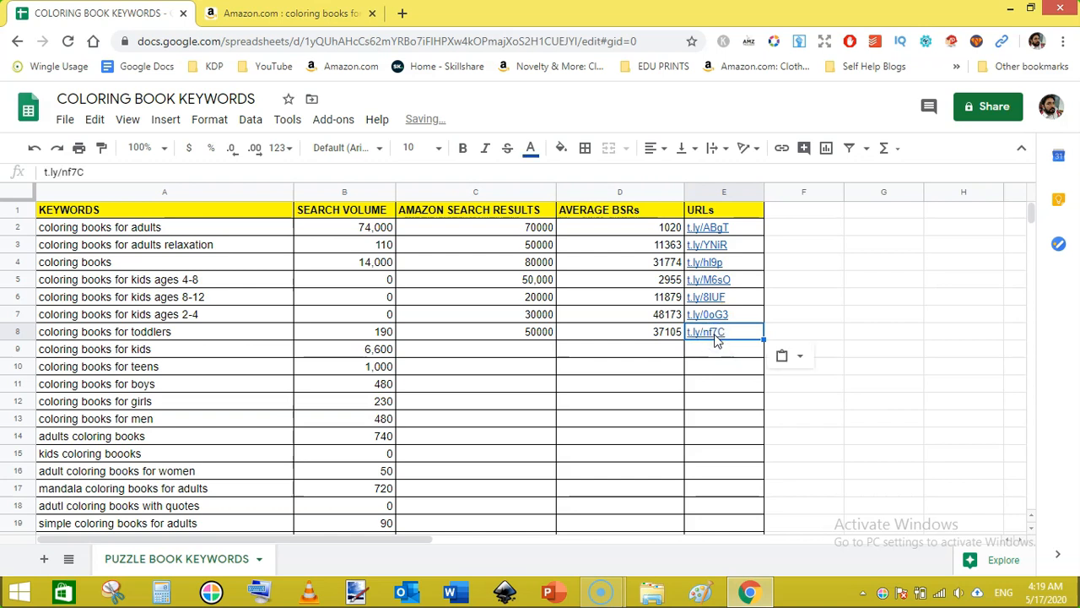
- Copy the keyword "coloring books for kids" from the spreadsheet and search Amazon Books for it
click(287, 13)
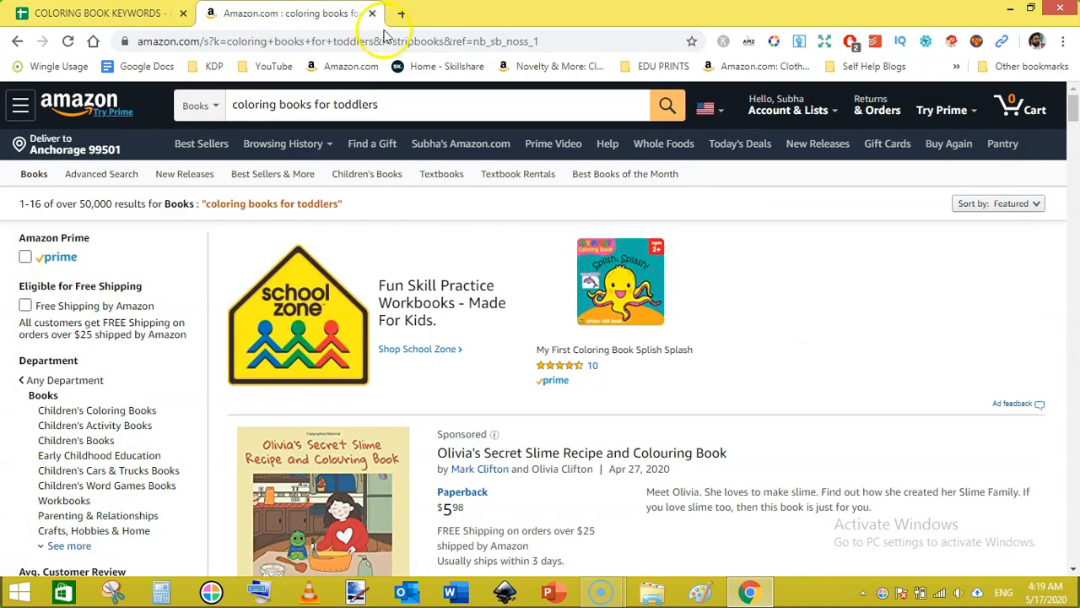
click(97, 13)
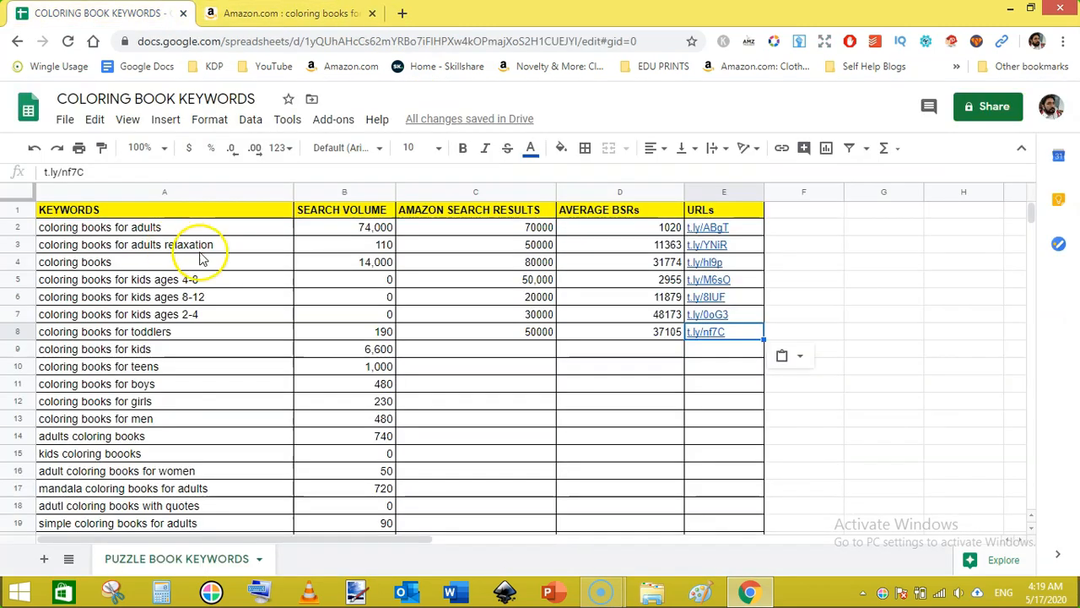
click(132, 352)
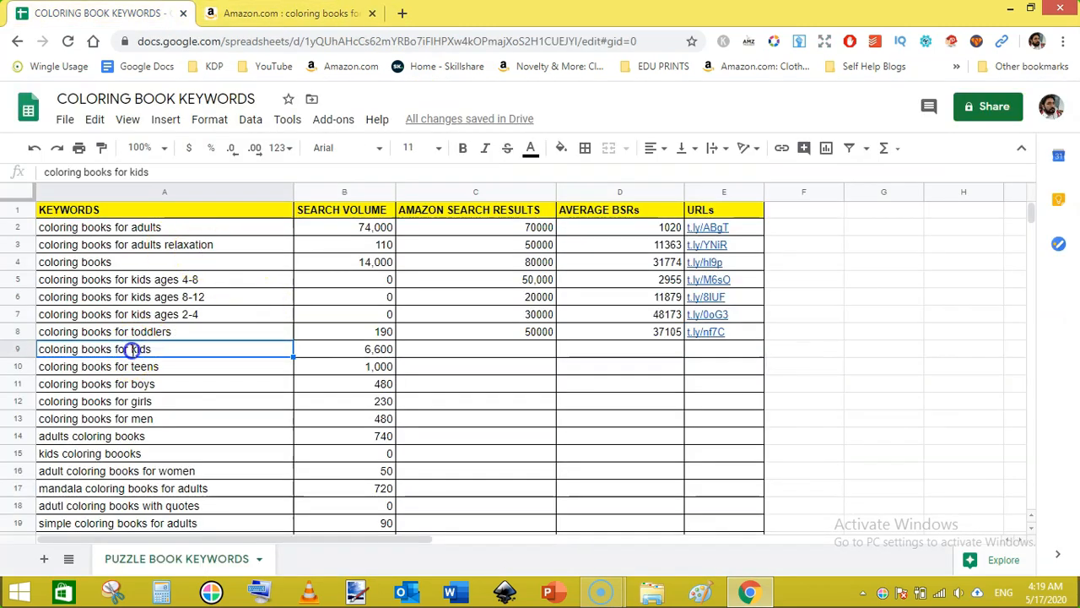
triple_click(132, 351)
right_click(132, 350)
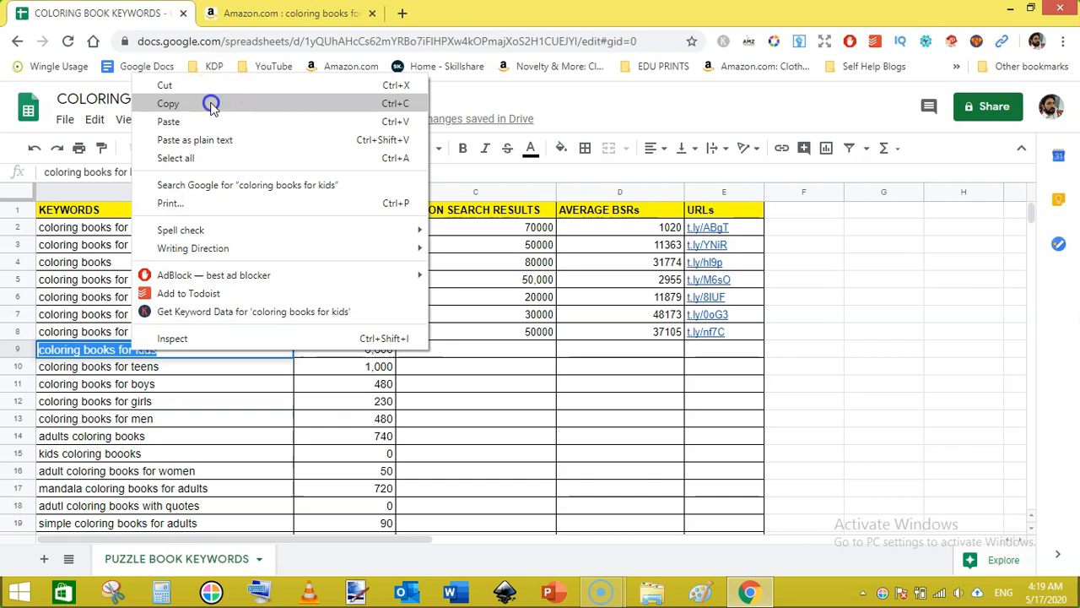
click(168, 103)
key(ctrl+Tab)
triple_click(379, 101)
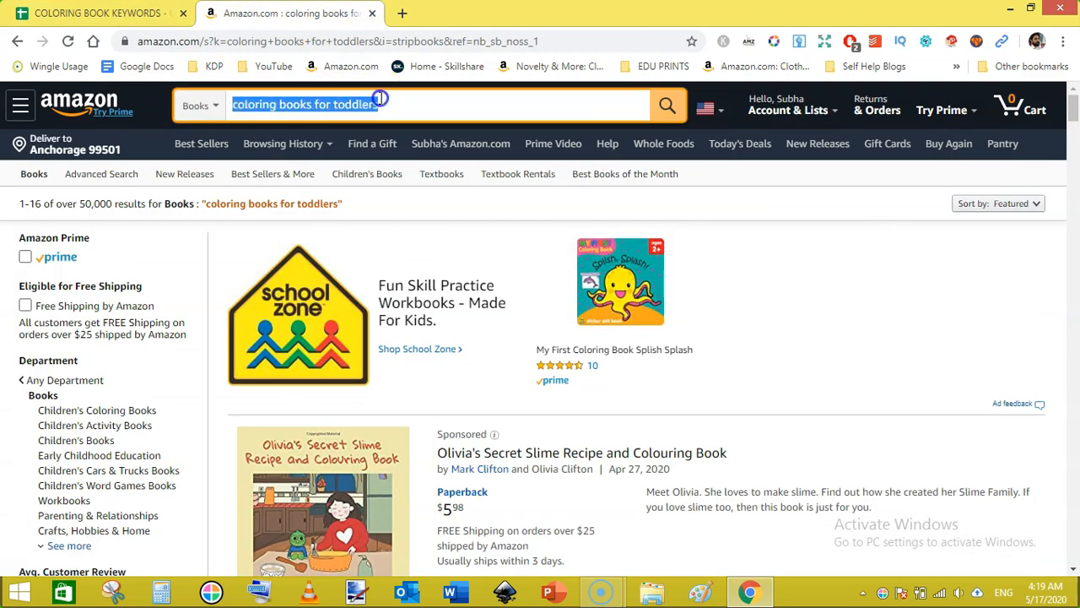
key(ctrl+v)
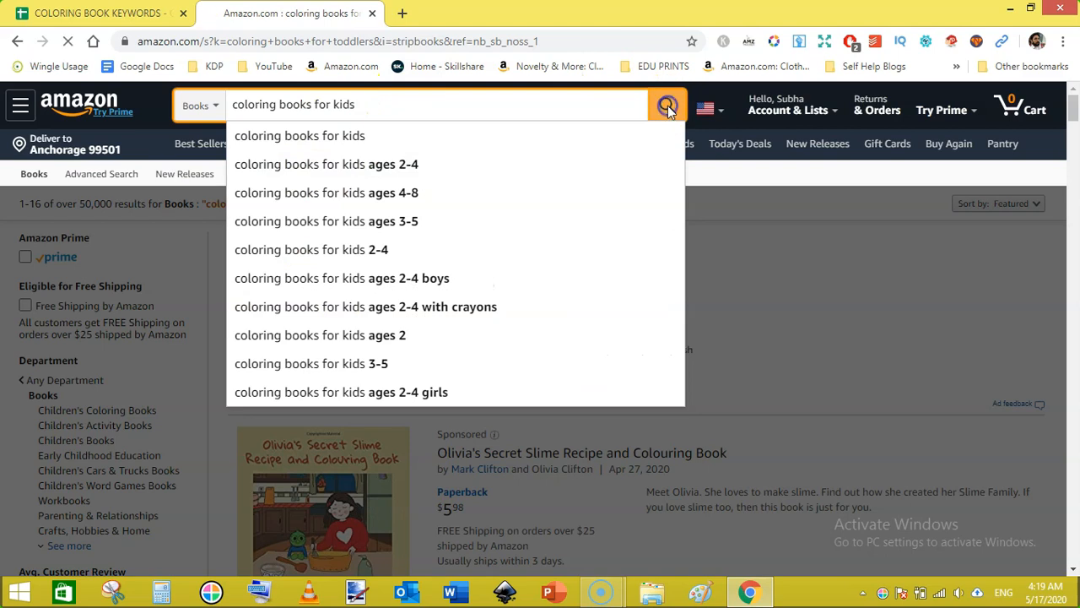
click(667, 106)
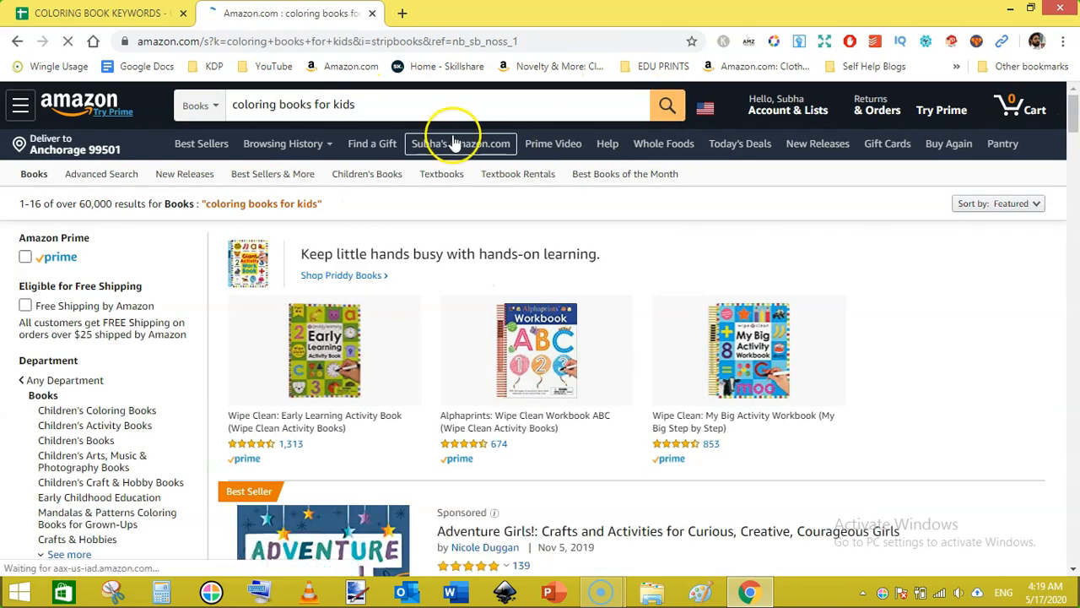
- Enter 60000 as the Amazon search results for "coloring books for kids" in the spreadsheet
click(108, 14)
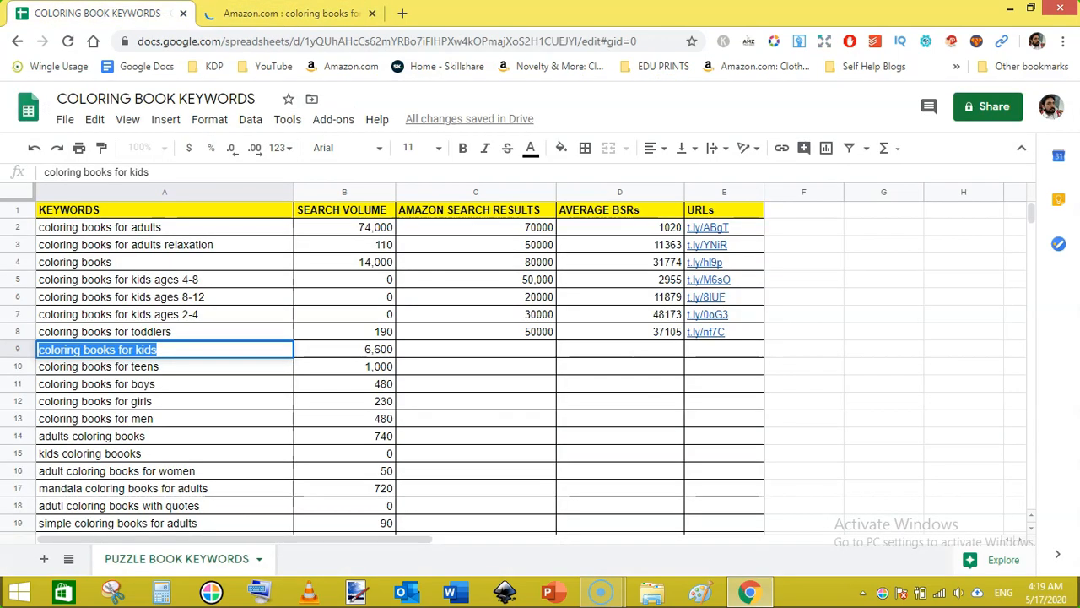
click(470, 349)
text(60000)
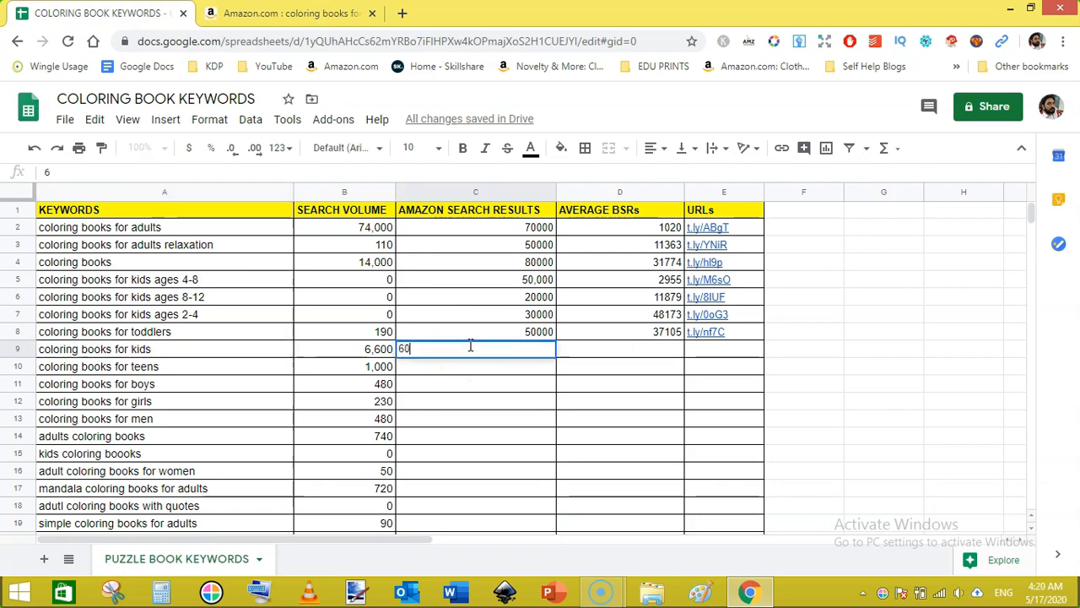
click(622, 350)
- Run Unicorn Smasher on the "coloring books for kids" results page and enter 27169 as that keyword's average BSR in the spreadsheet
click(287, 13)
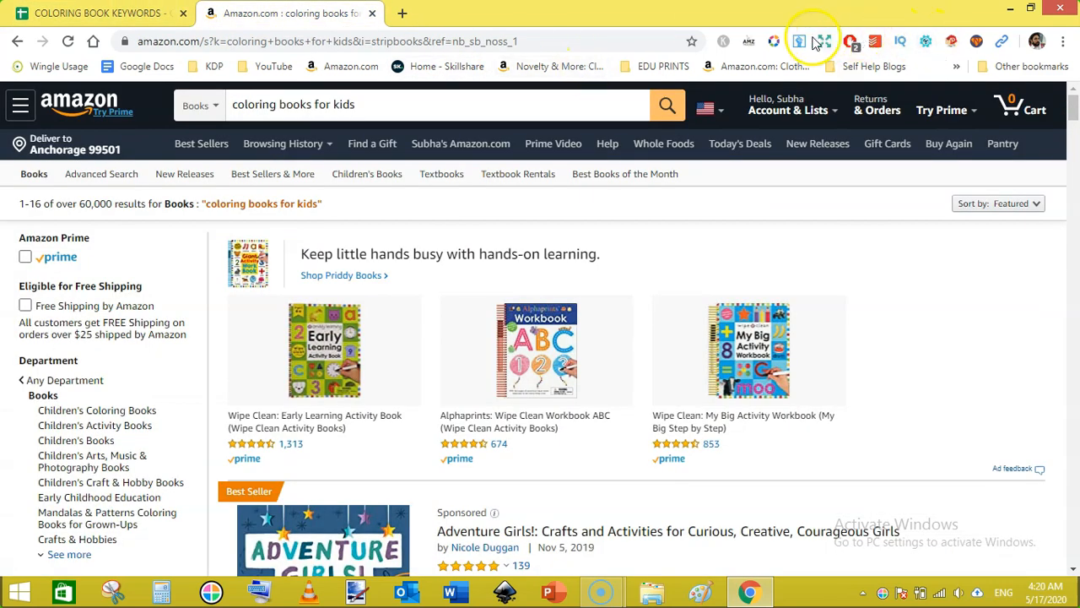
click(759, 47)
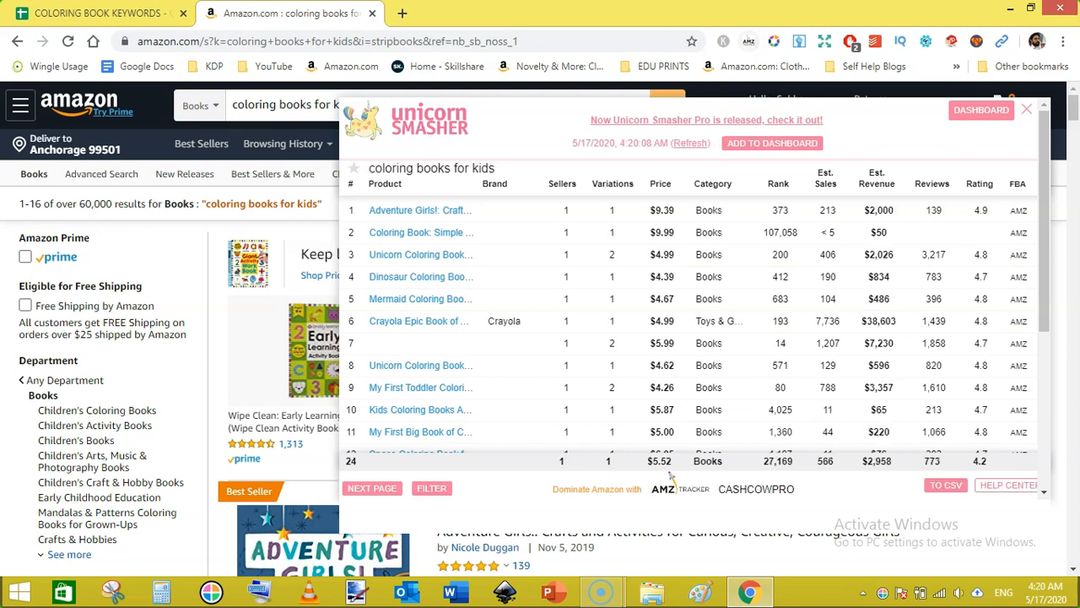
click(93, 13)
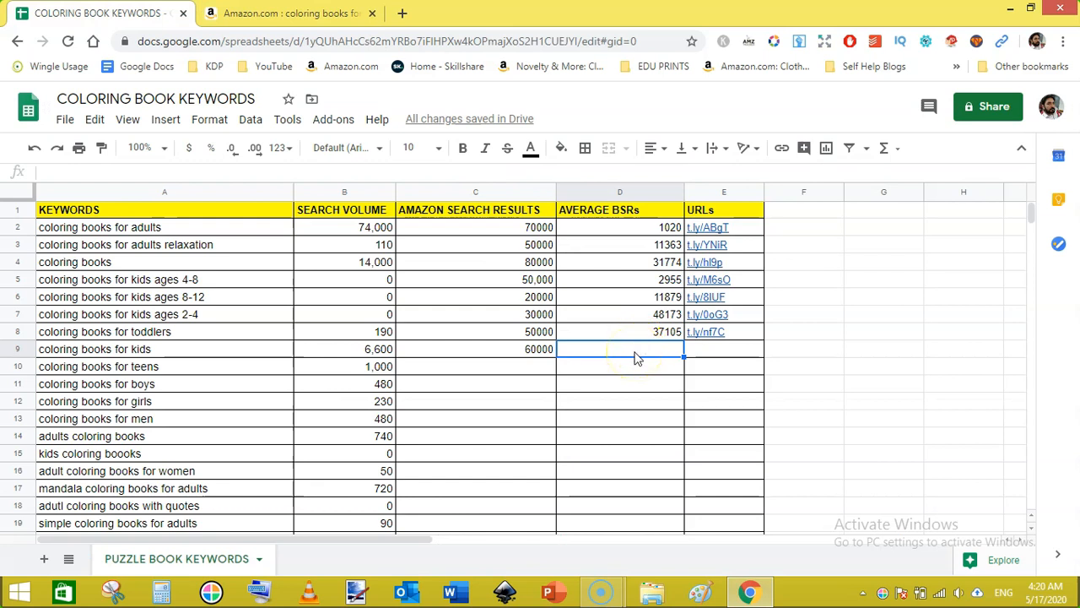
text(27169)
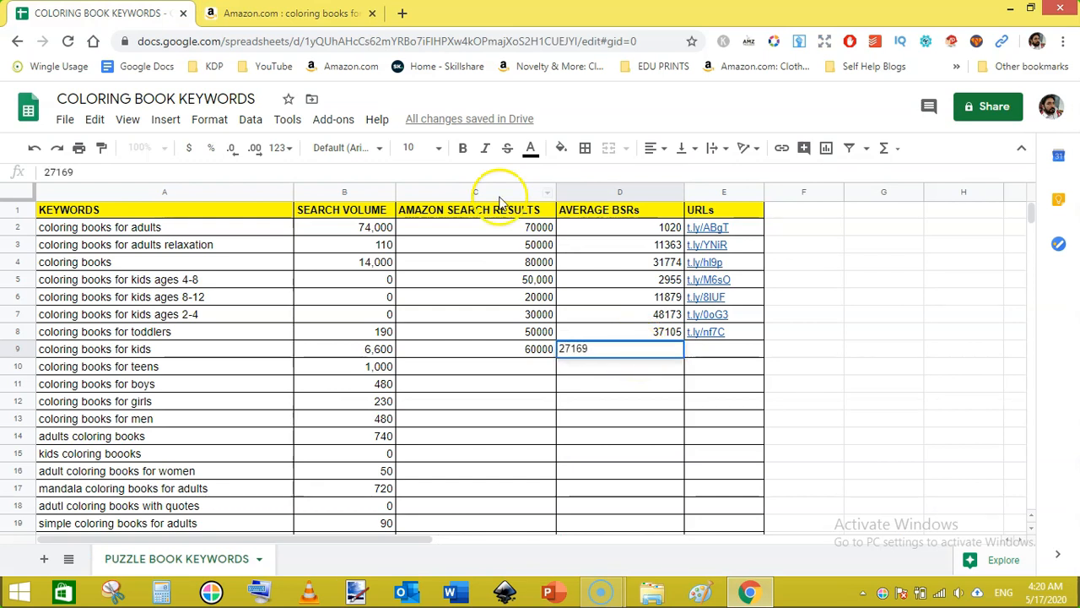
- Close Unicorn Smasher, shorten the "coloring books for kids" results page's link, and paste it into that keyword's URLs cell
key(ctrl+Tab)
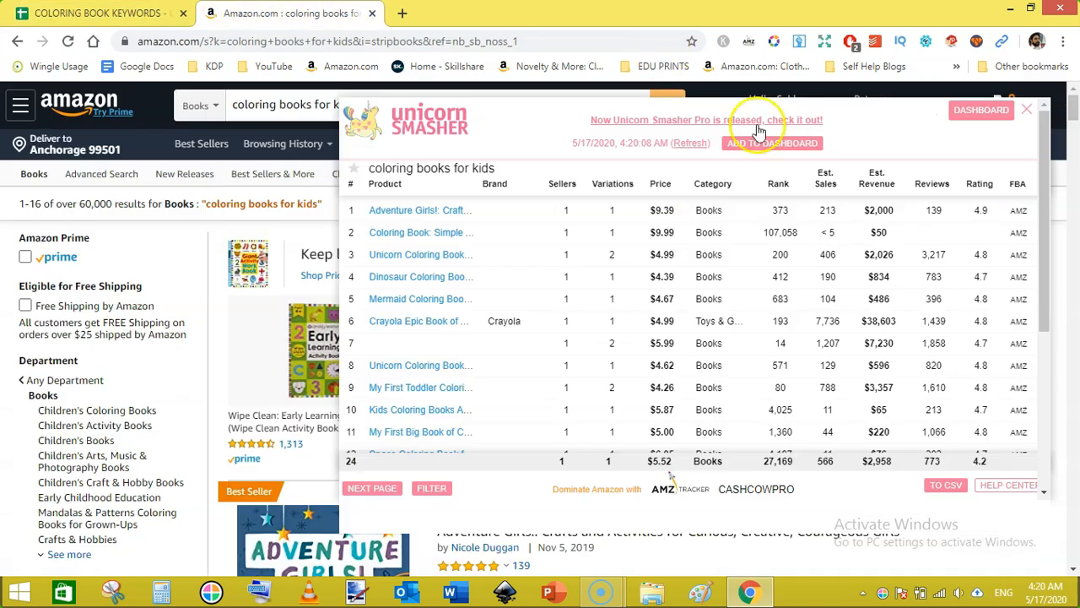
click(1030, 115)
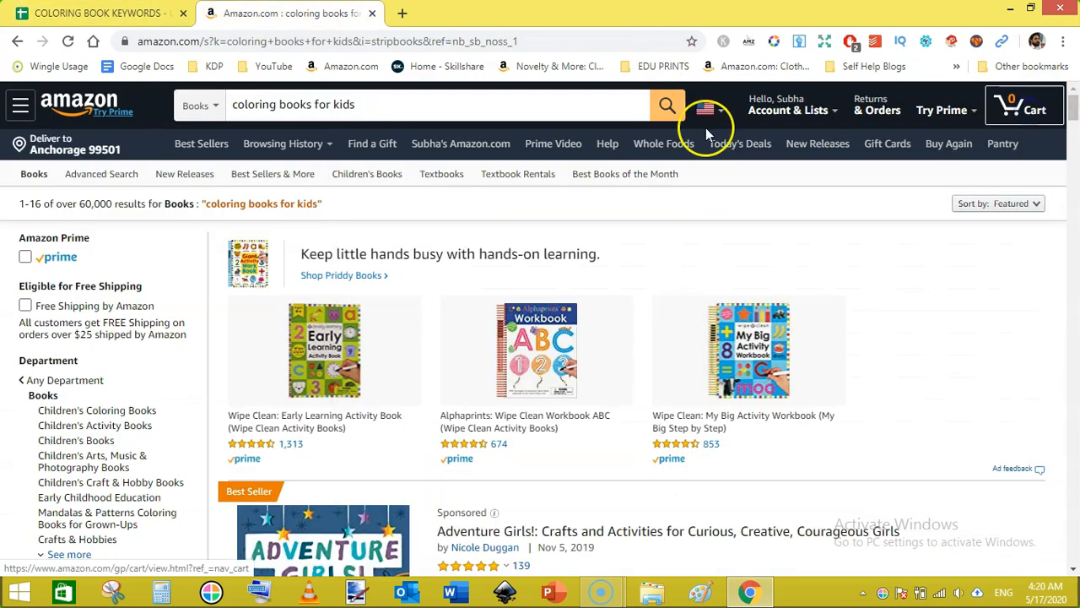
right_click(639, 216)
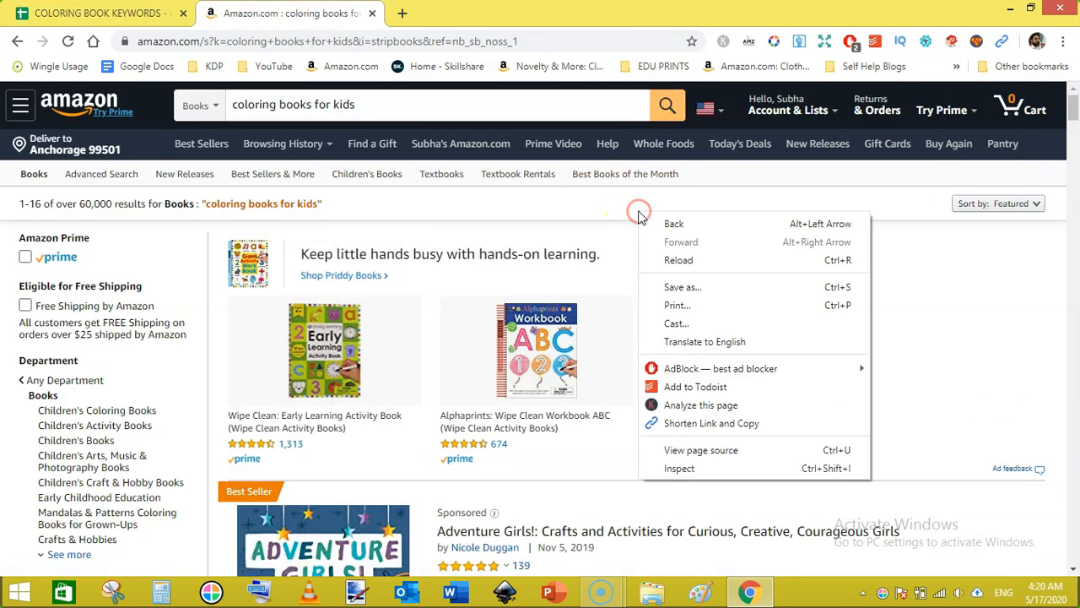
click(709, 423)
click(97, 13)
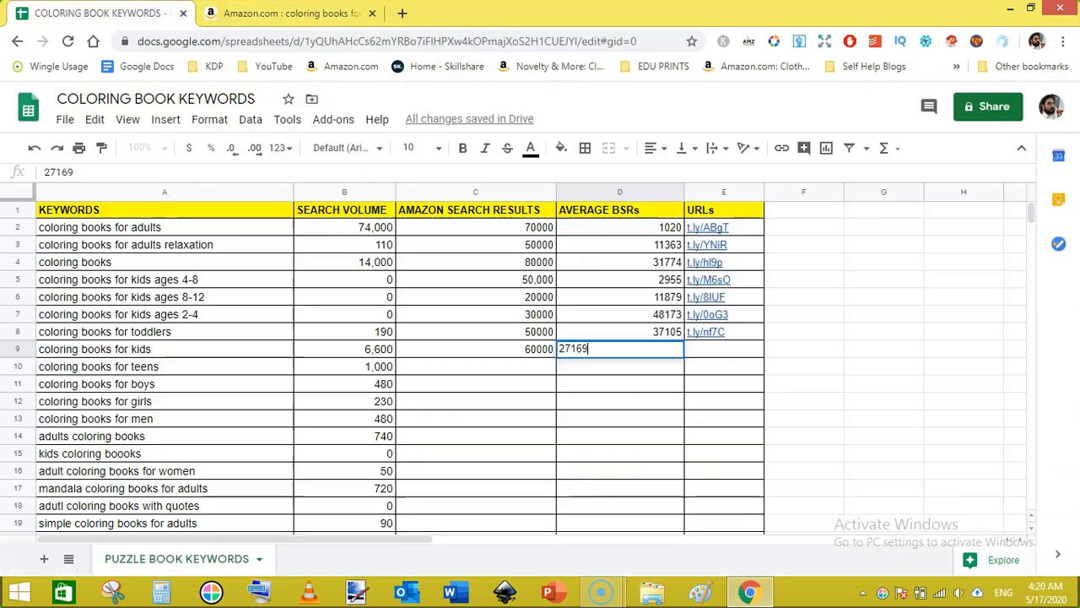
click(713, 352)
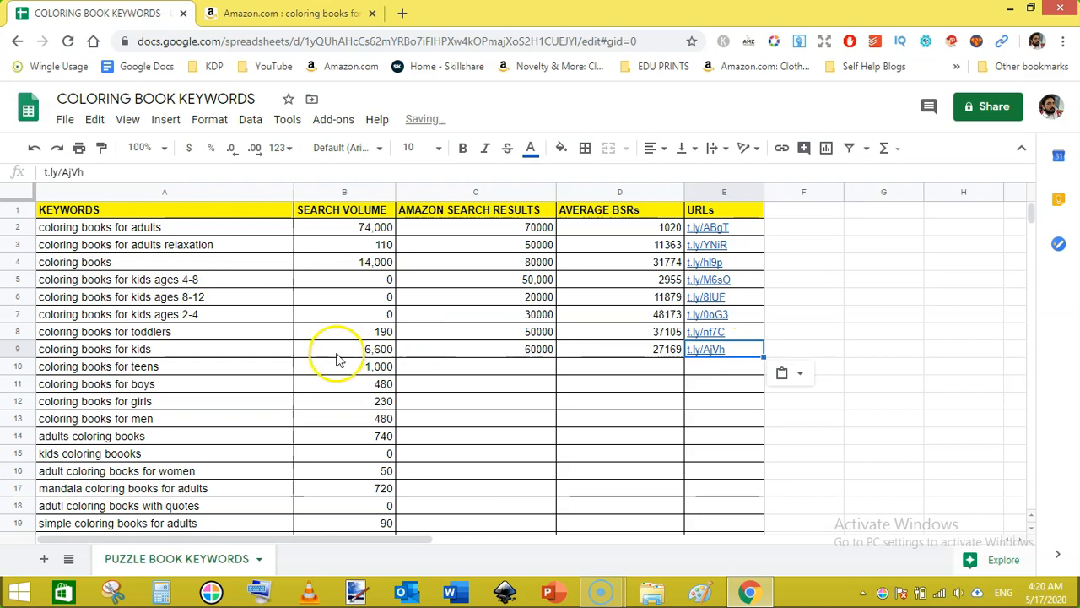
- Copy the keyword "coloring books for teens" from the spreadsheet and search Amazon Books for it
click(141, 370)
right_click(141, 369)
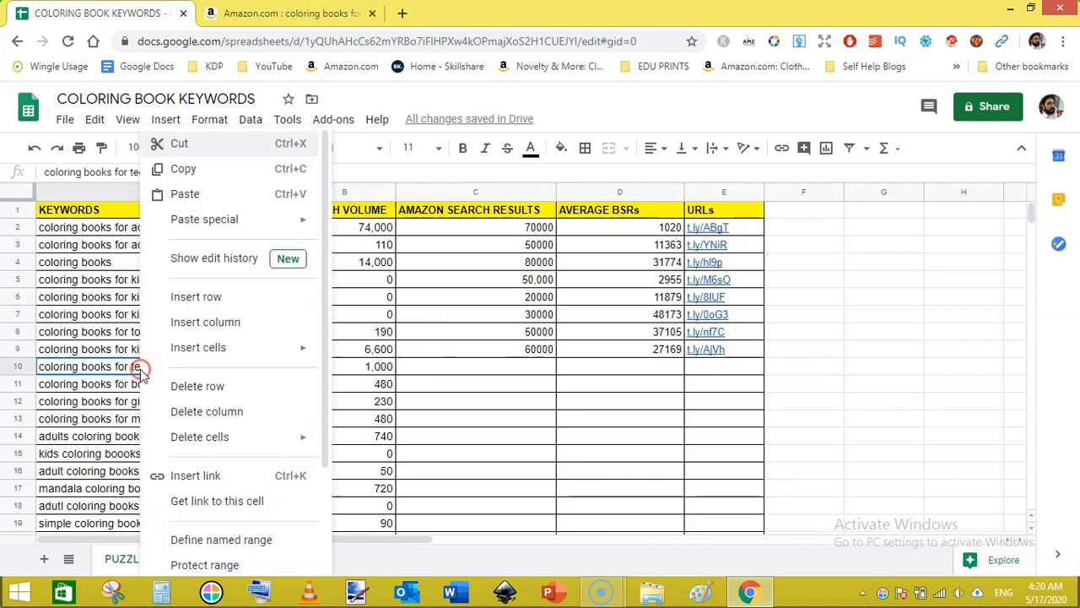
click(212, 170)
click(278, 12)
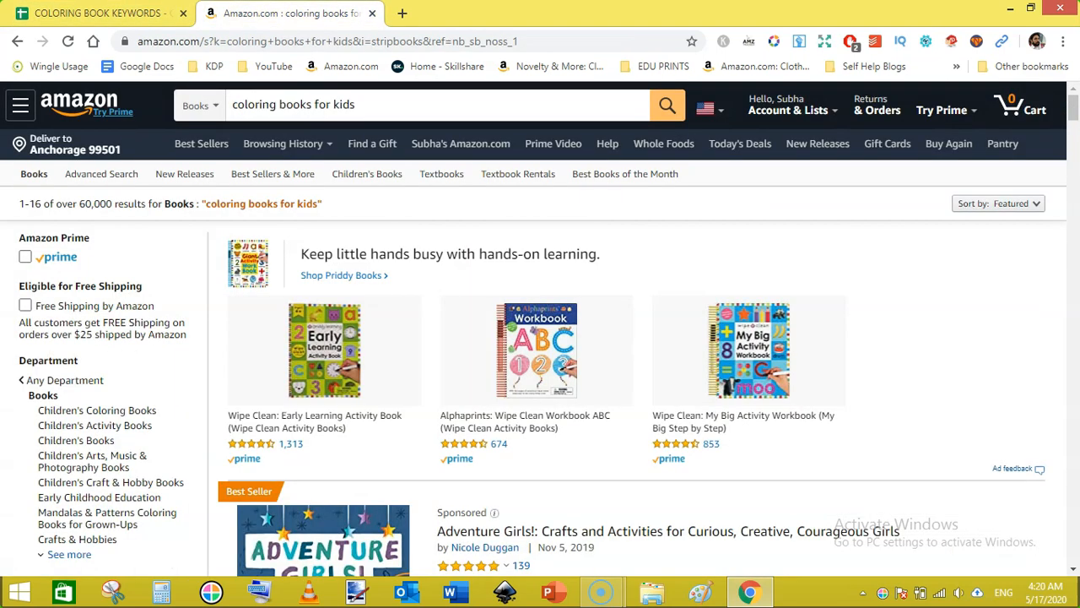
triple_click(378, 111)
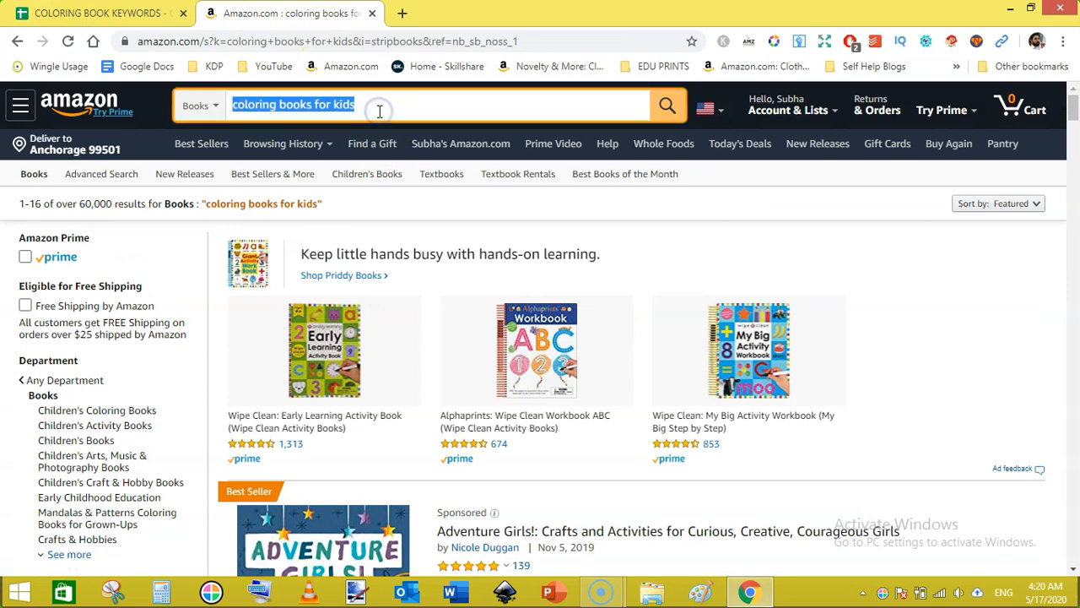
key(ctrl+v)
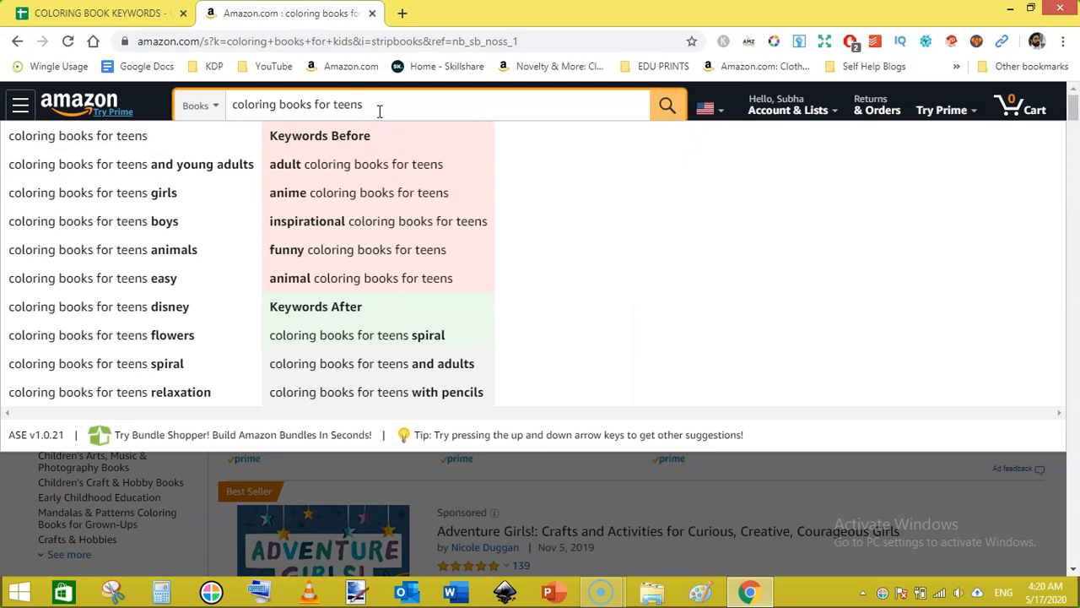
click(667, 106)
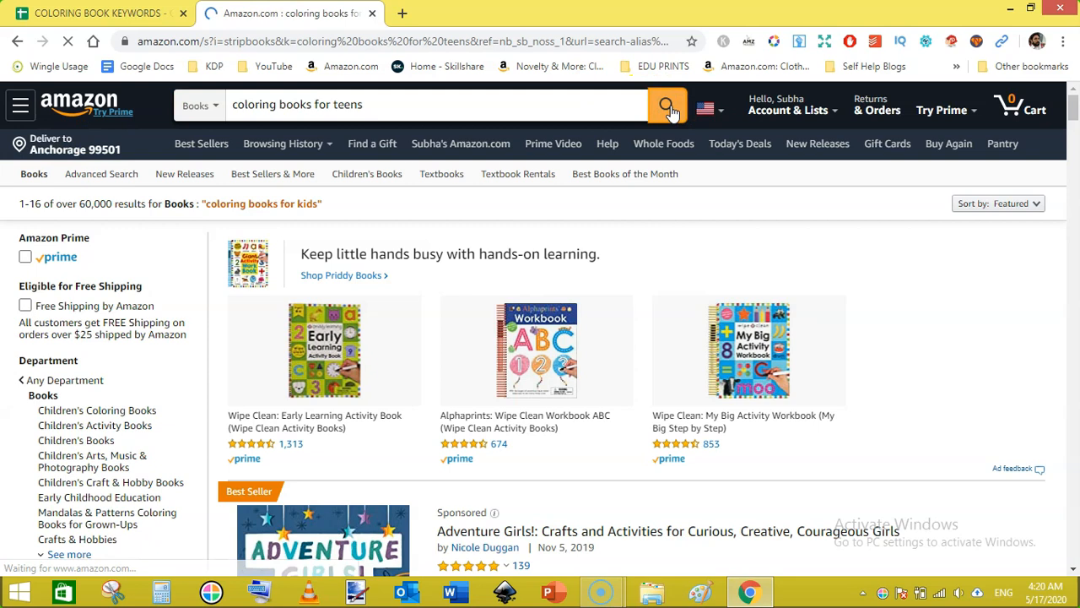
- Search Amazon Books for the suggested phrase "coloring books for teens and young adults"
click(419, 104)
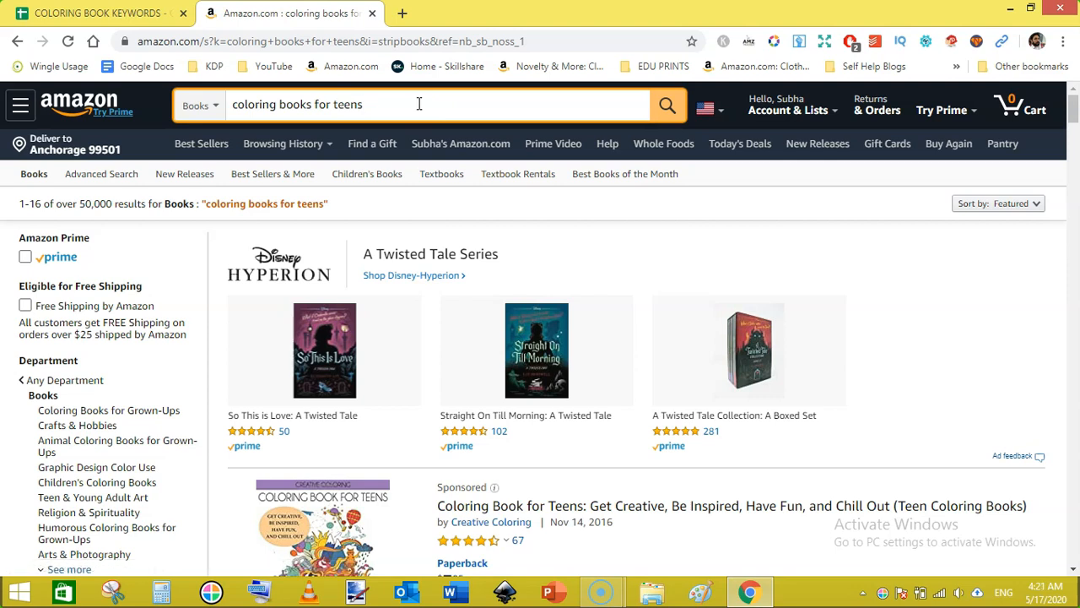
click(418, 103)
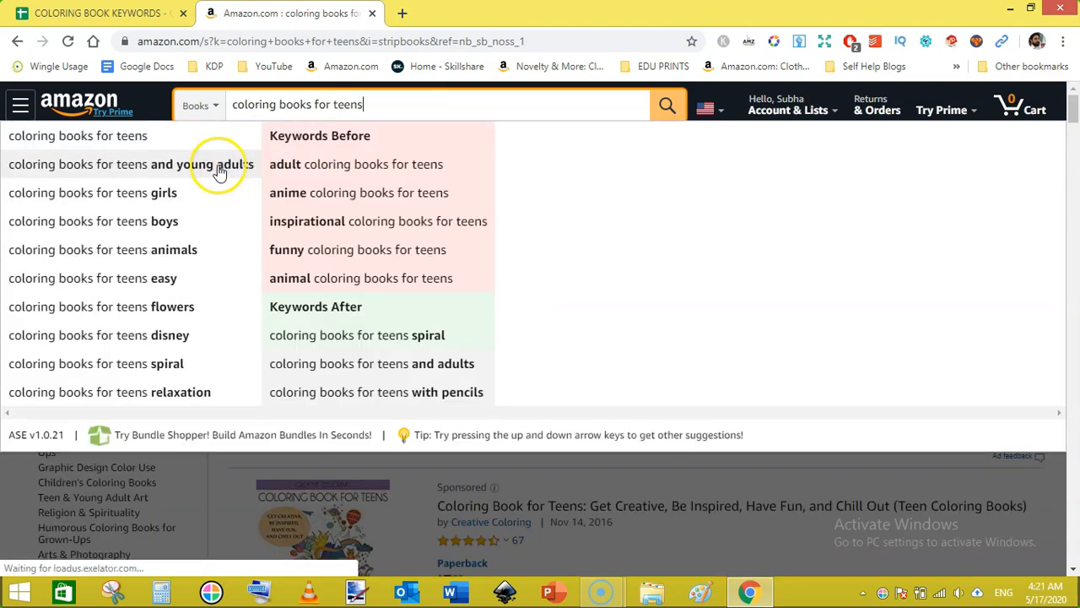
click(218, 167)
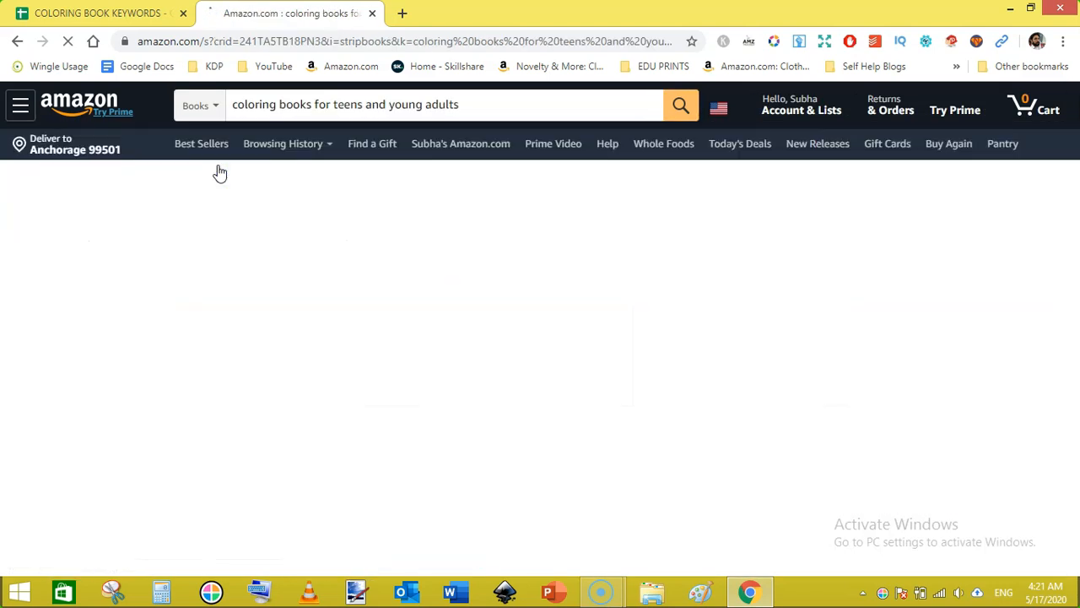
- Copy the search phrase "coloring books for teens and young adults" and replace the spreadsheet keyword "coloring books for teens" with it
click(314, 107)
right_click(314, 107)
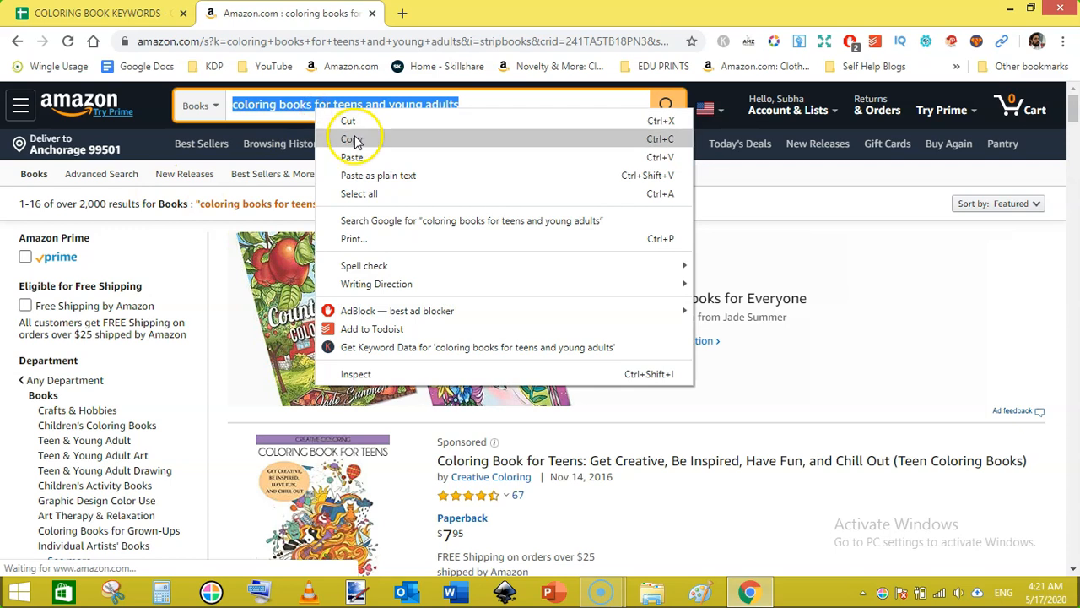
click(350, 138)
click(97, 13)
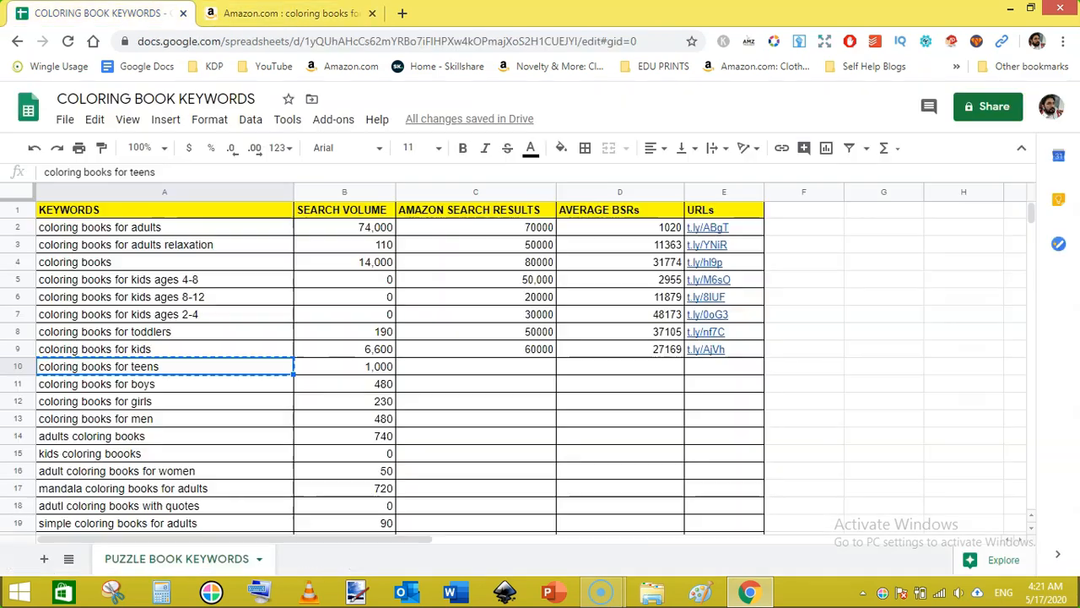
double_click(196, 369)
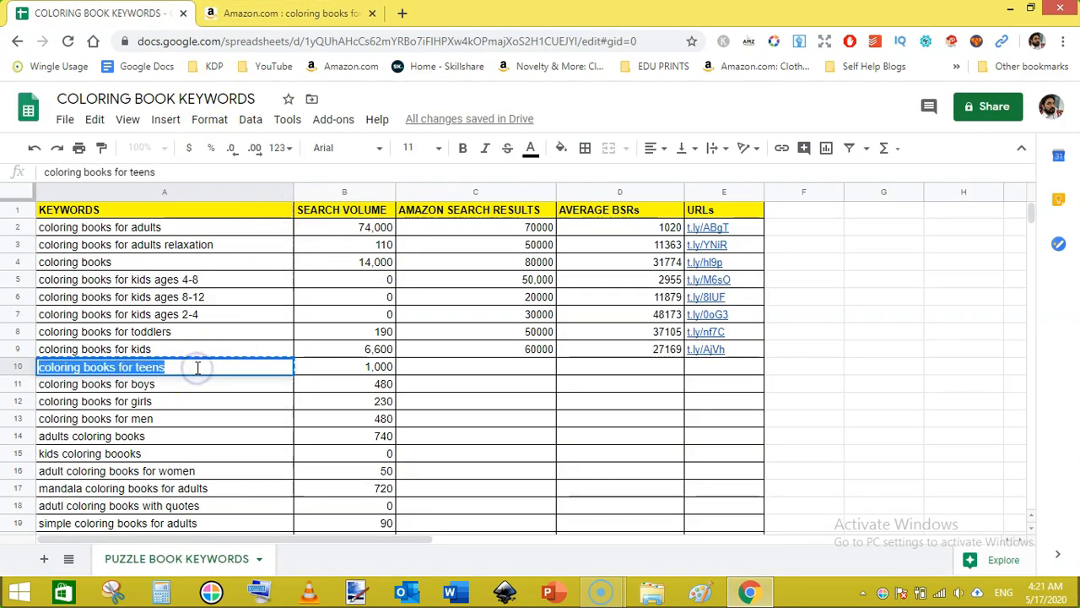
key(ctrl+v)
- Turn on Keywords Everywhere and reload the Amazon results page for "coloring books for teens and young adults" to check its search volume
key(ctrl+Tab)
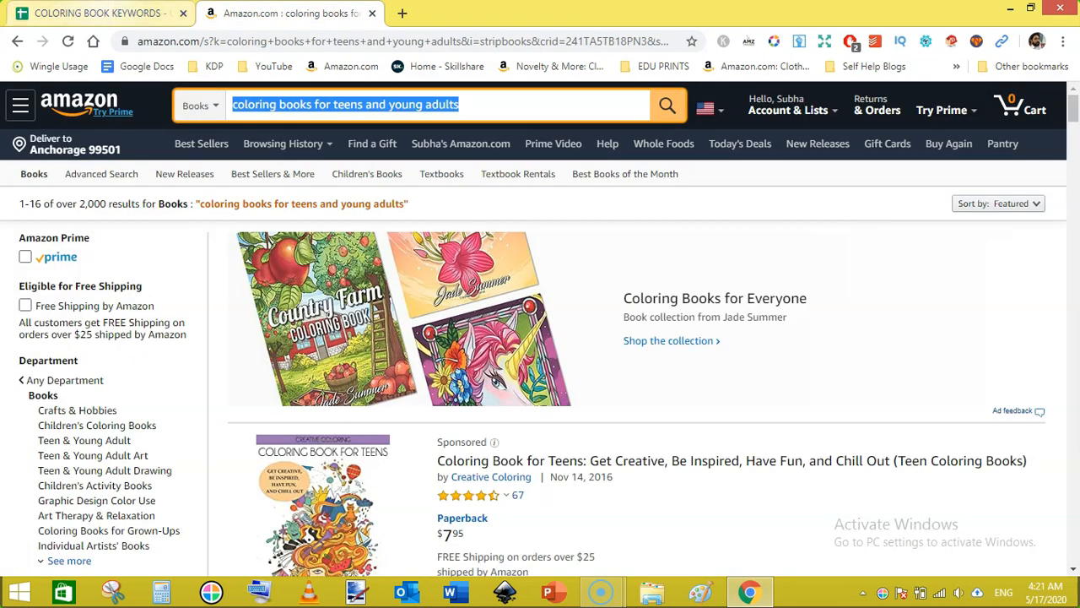
key(ctrl+Tab)
key(ctrl+Tab)
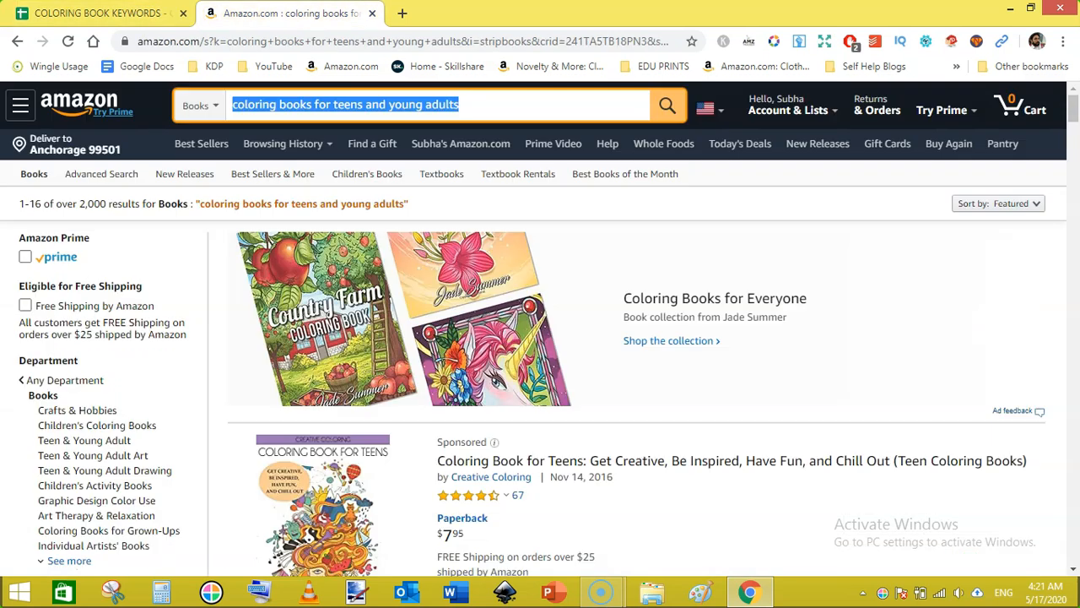
click(748, 179)
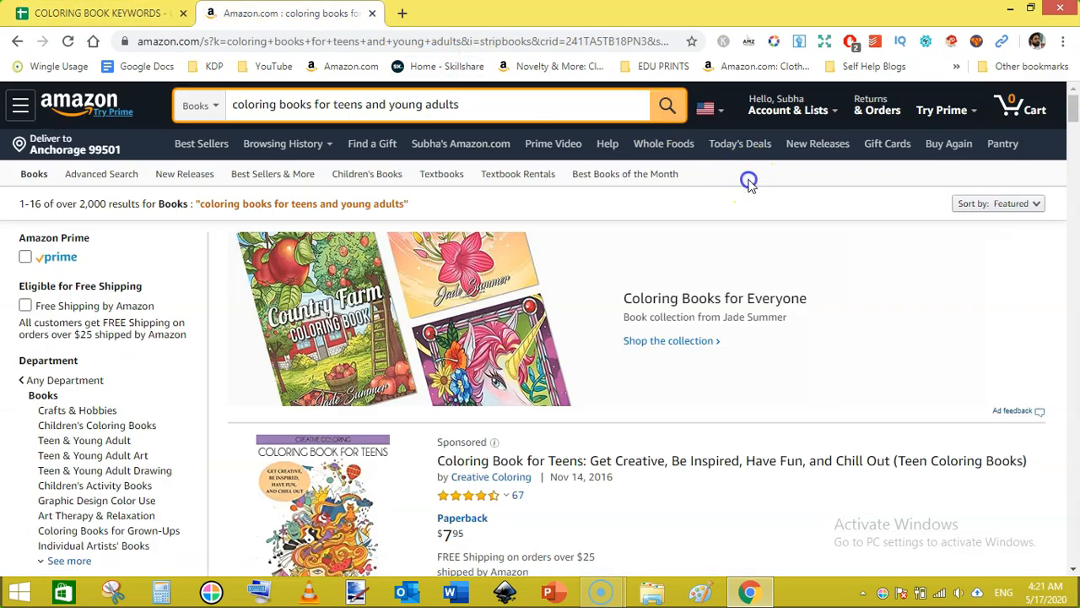
click(725, 42)
click(623, 117)
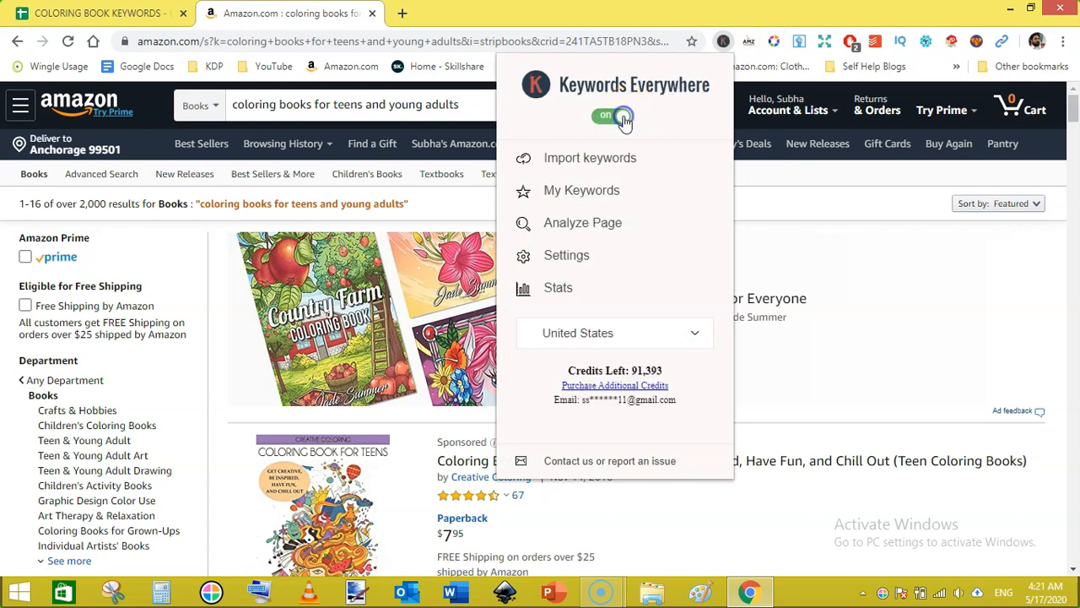
click(779, 196)
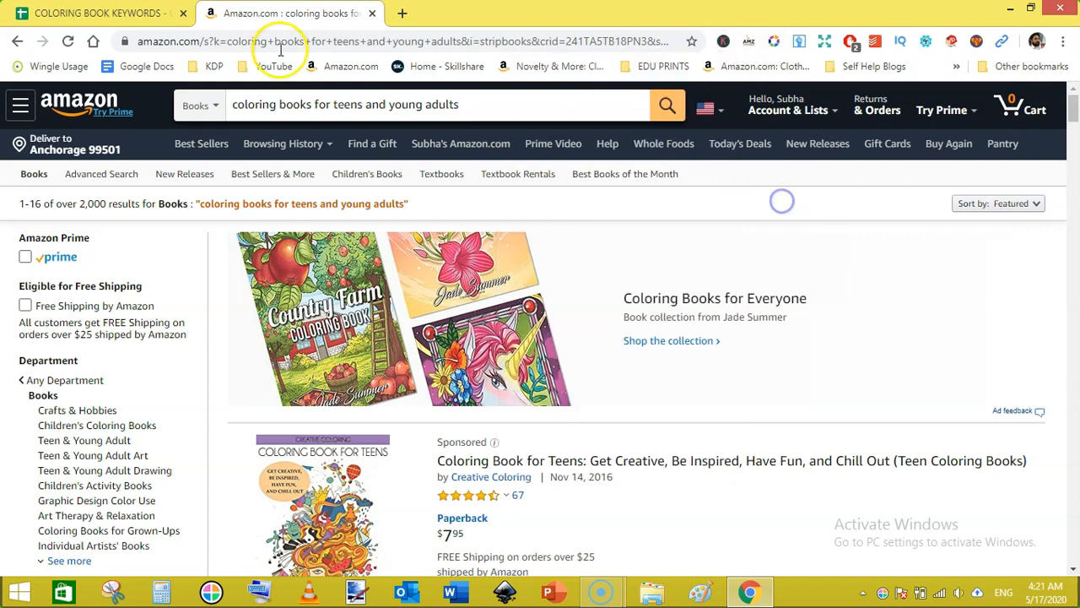
click(68, 42)
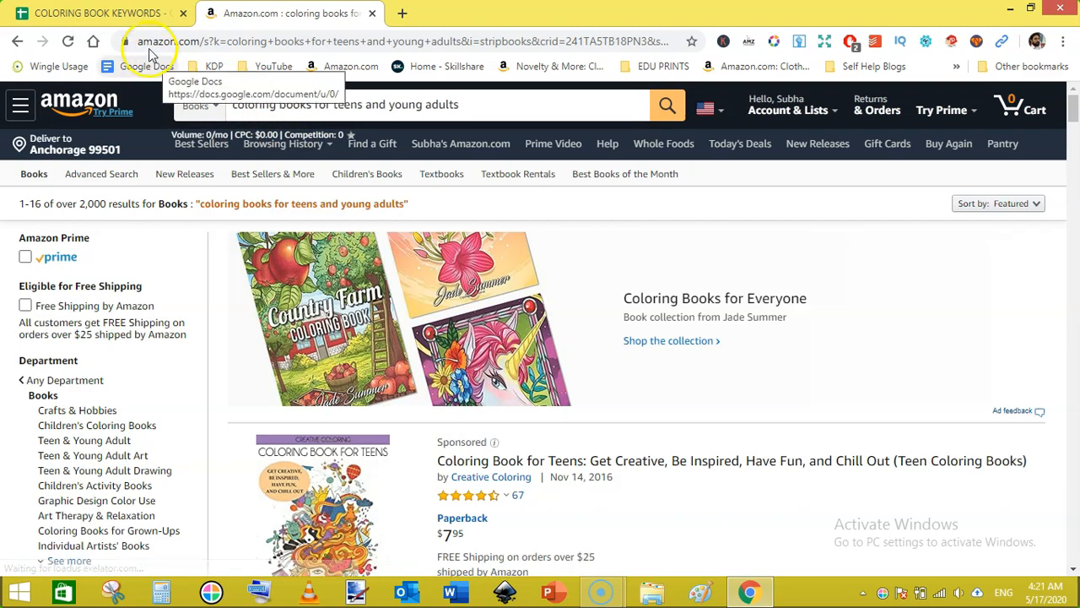
- Set the search volume of "coloring books for teens and young adults" to 0, per the Amazon page's Keywords Everywhere figure
click(110, 13)
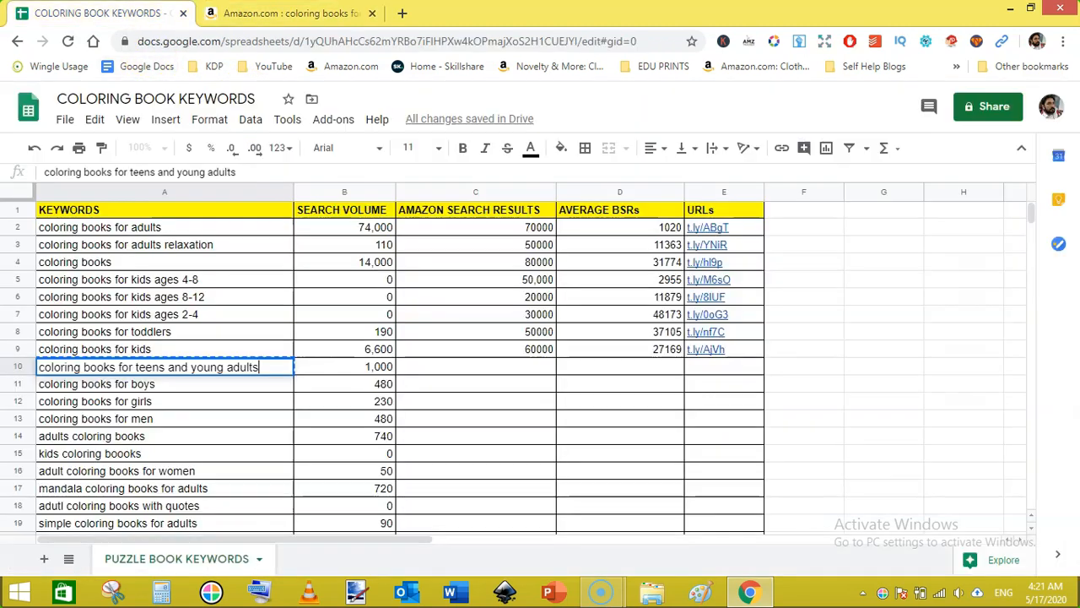
click(287, 13)
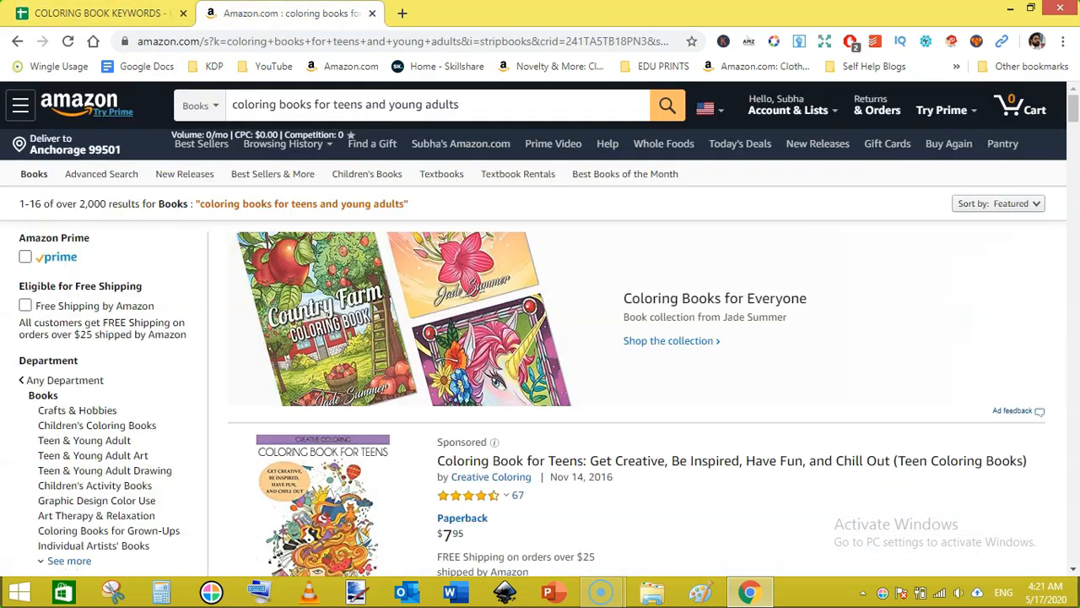
click(110, 12)
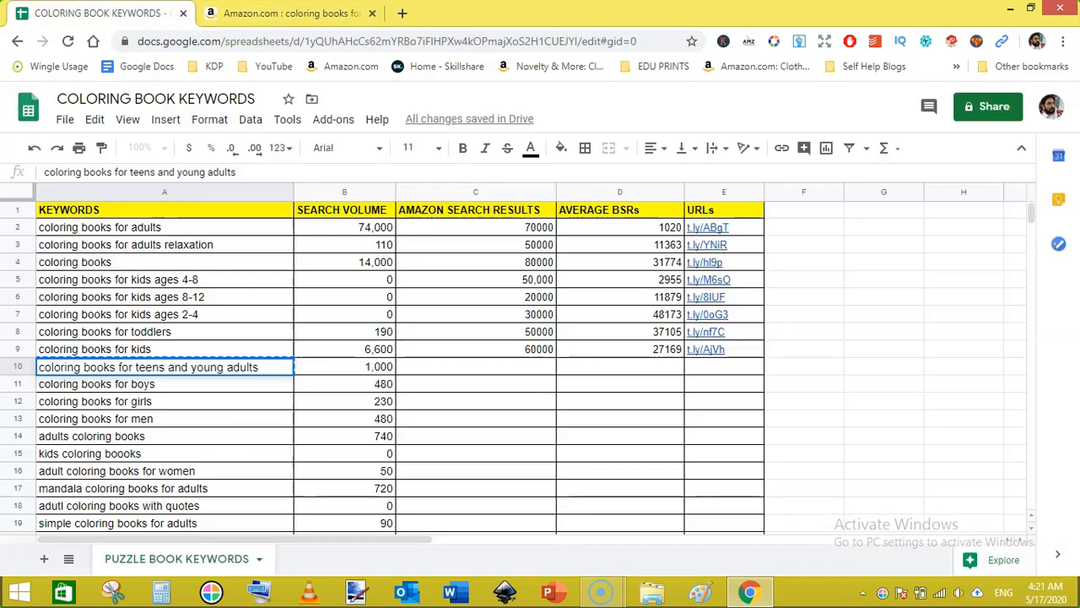
click(378, 367)
text(0)
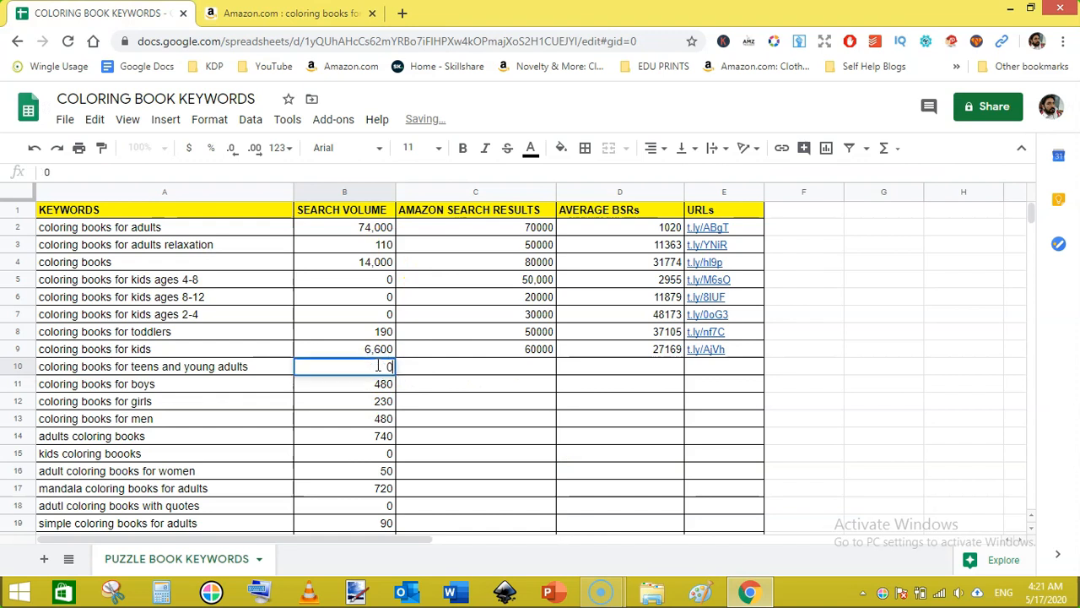
- Check the Amazon result count for "coloring books for teens and young adults" and enter 2000 as its Amazon search results
click(287, 13)
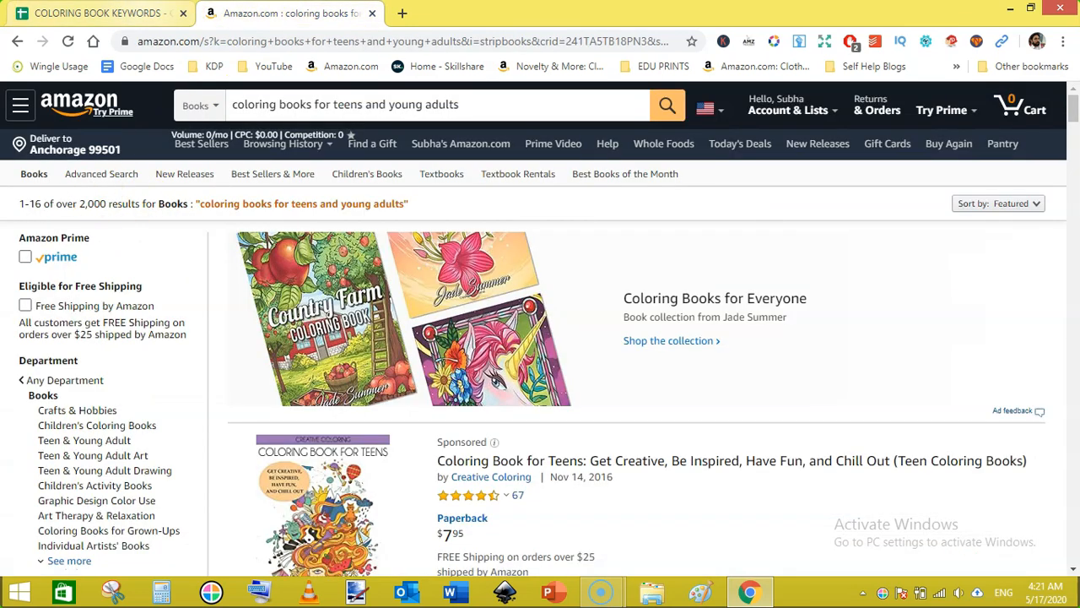
click(95, 12)
click(533, 372)
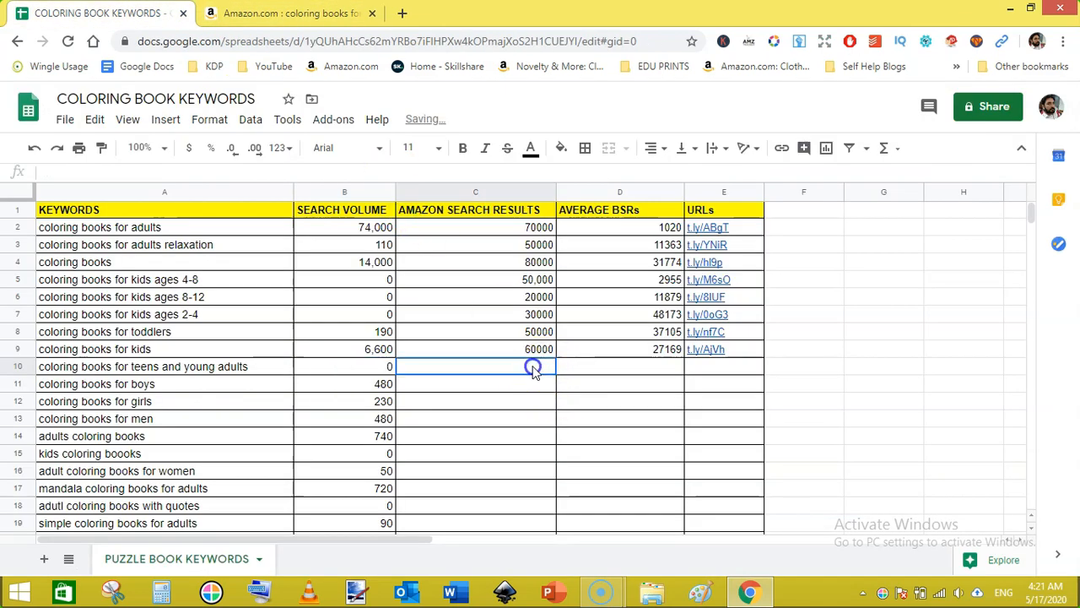
text(2000)
- Analyze the Amazon results with Unicorn Smasher and enter 20816 as the average BSR for "coloring books for teens and young adults"
click(287, 12)
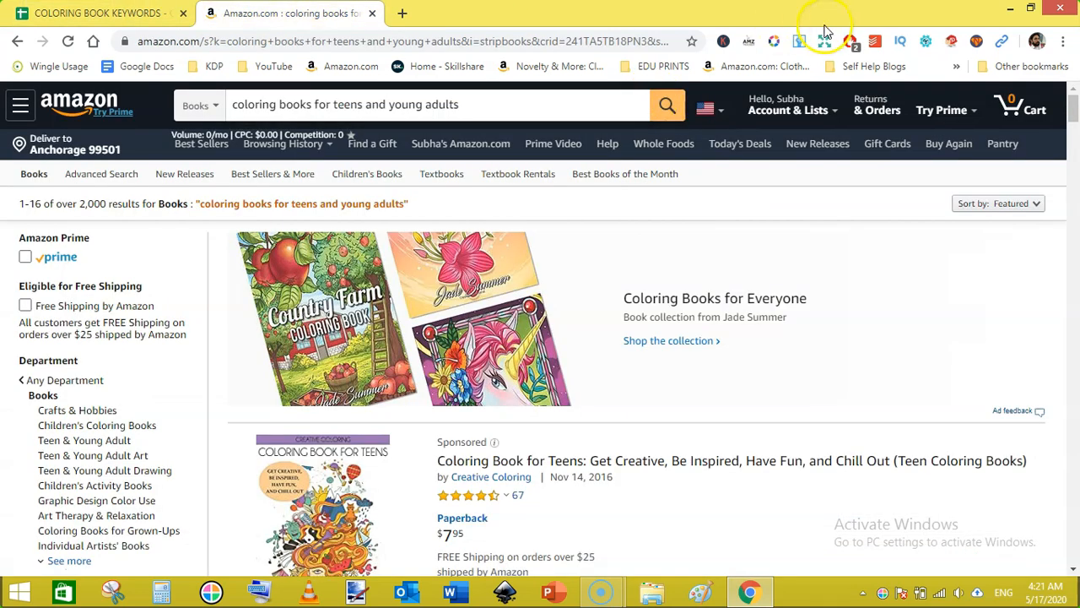
click(748, 42)
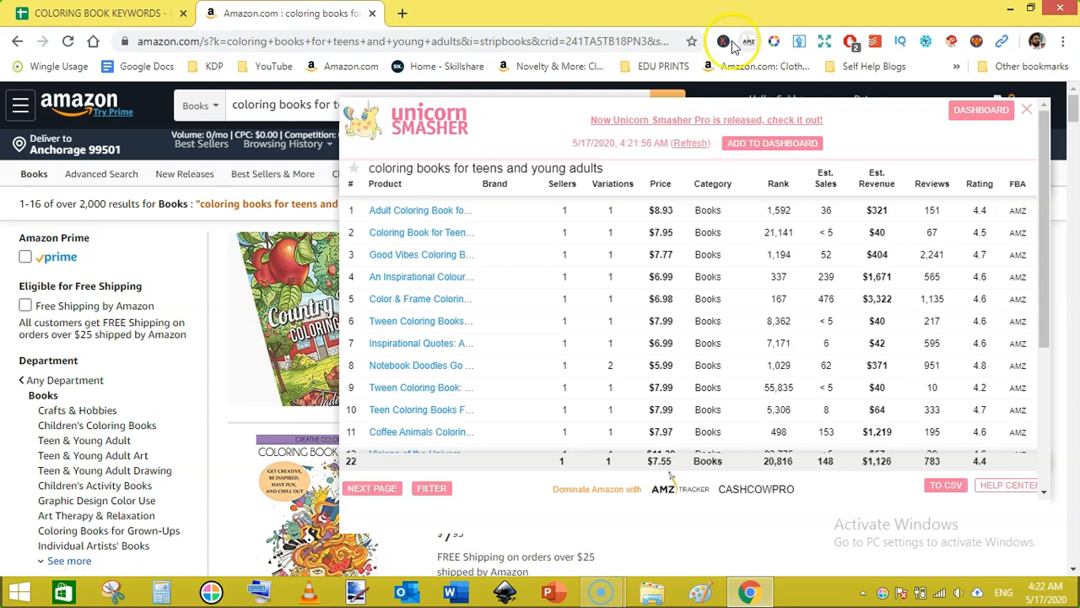
click(93, 13)
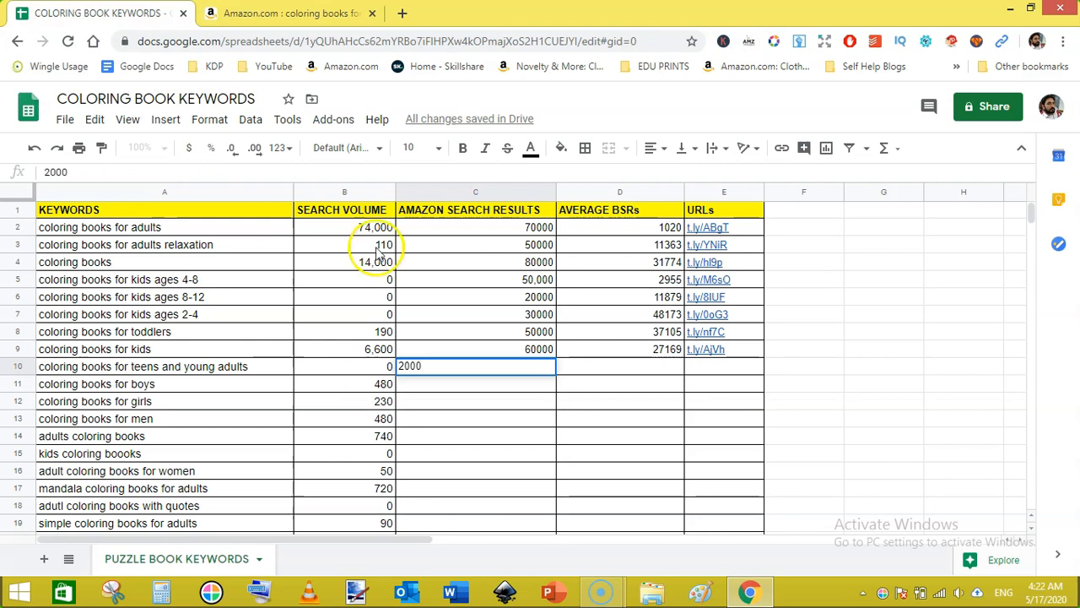
click(626, 375)
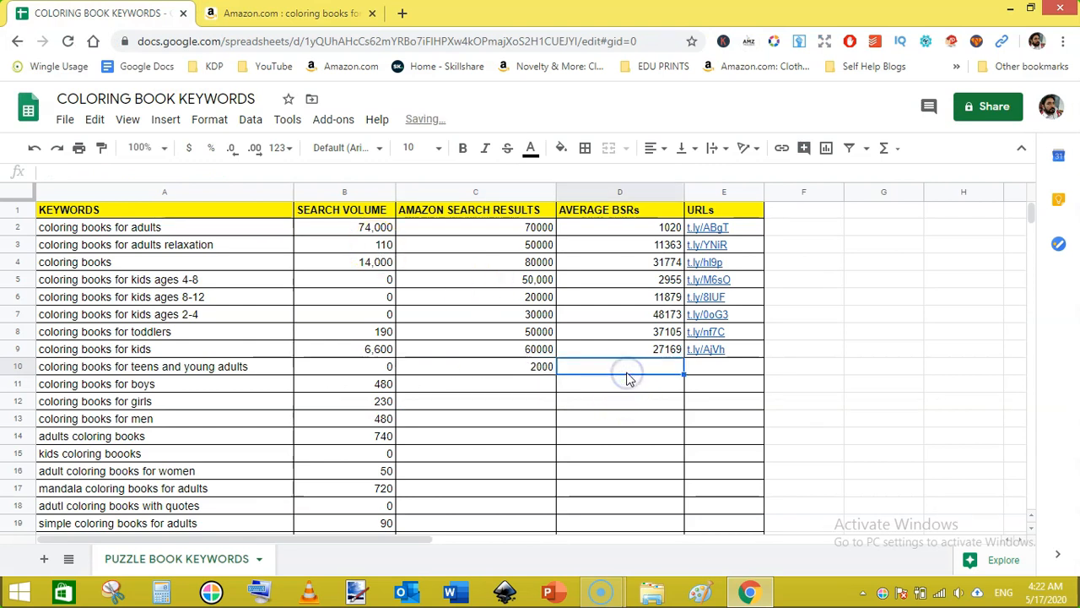
text(200)
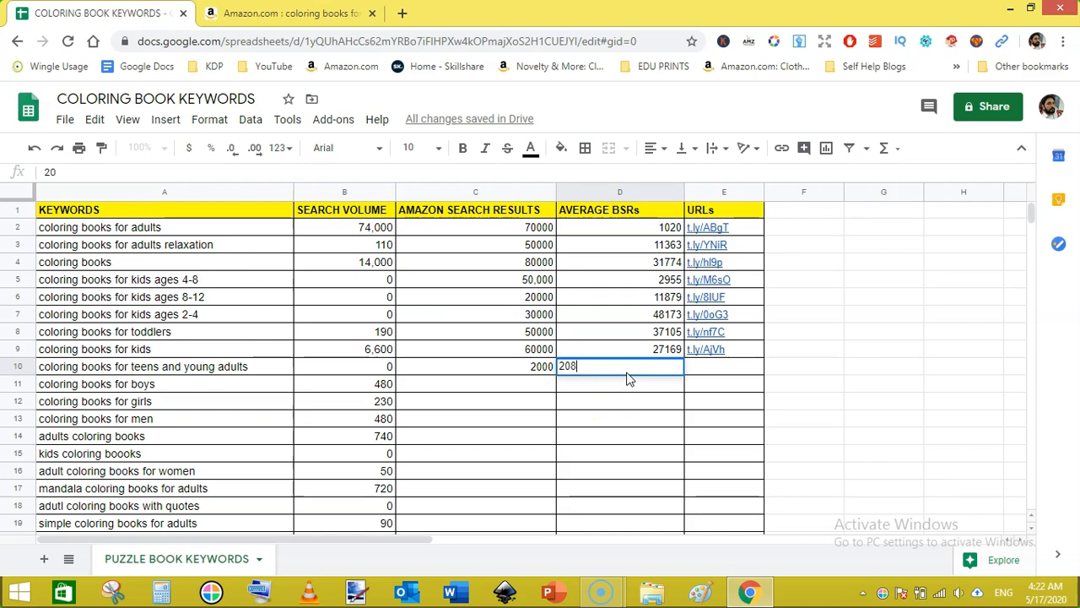
click(234, 368)
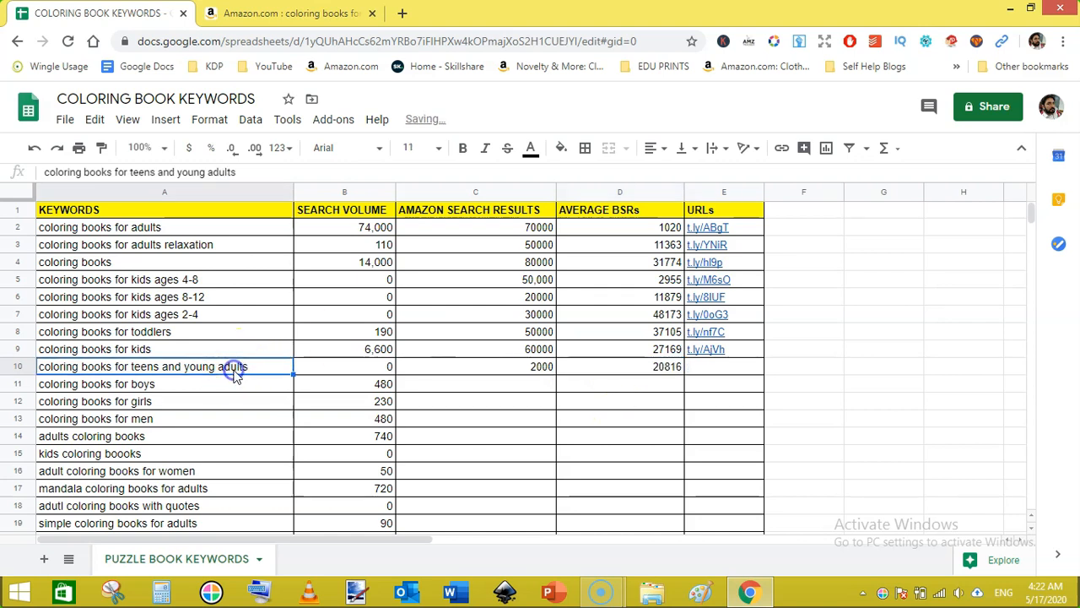
- Color the 2000 search results value and its keyword "coloring books for teens and young adults" green
click(547, 369)
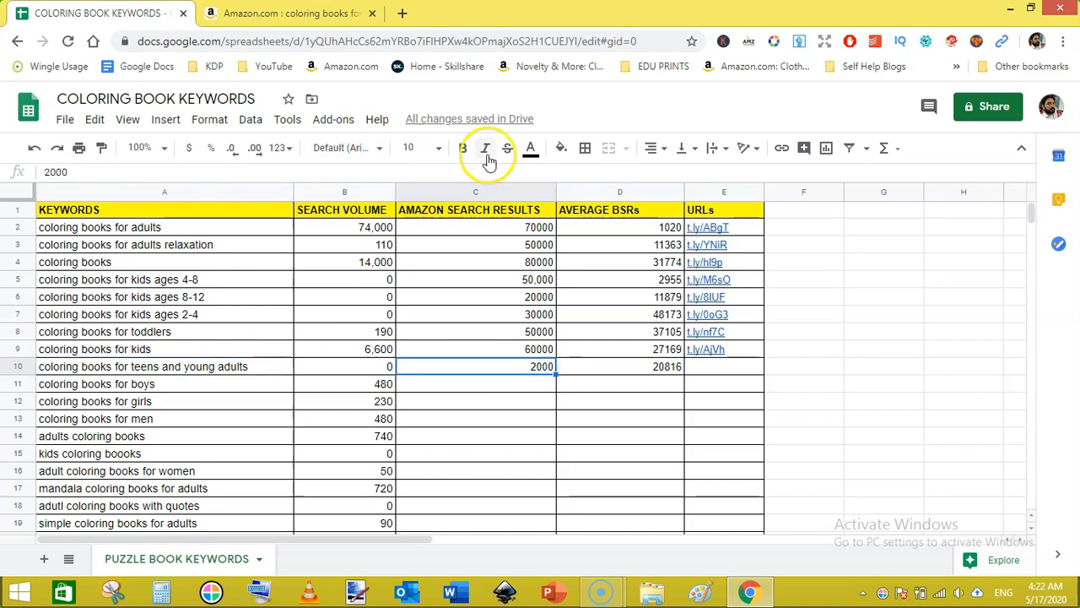
click(530, 148)
click(614, 244)
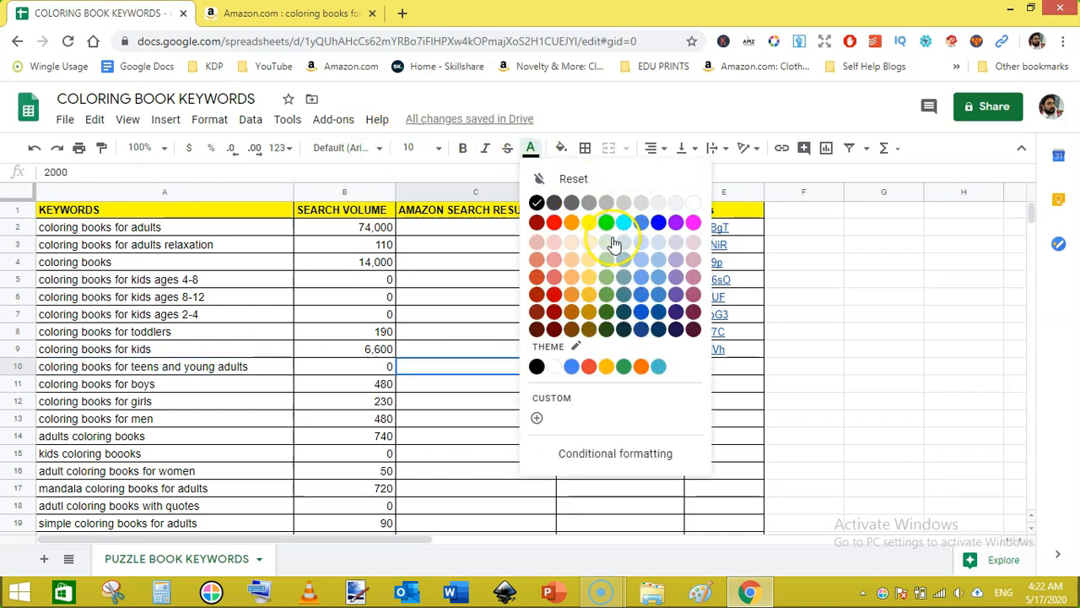
click(606, 223)
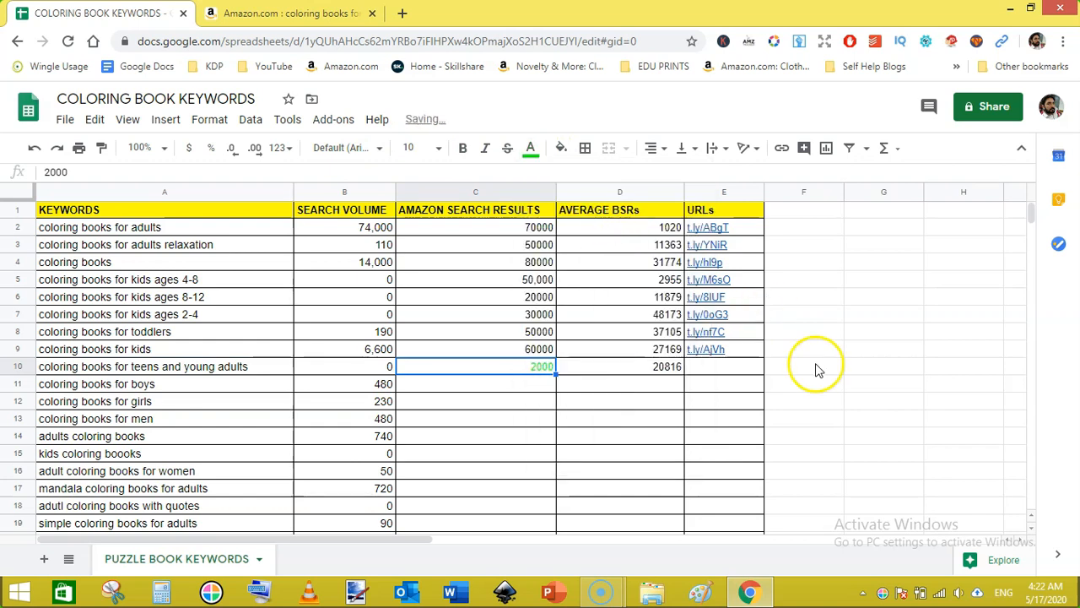
click(234, 367)
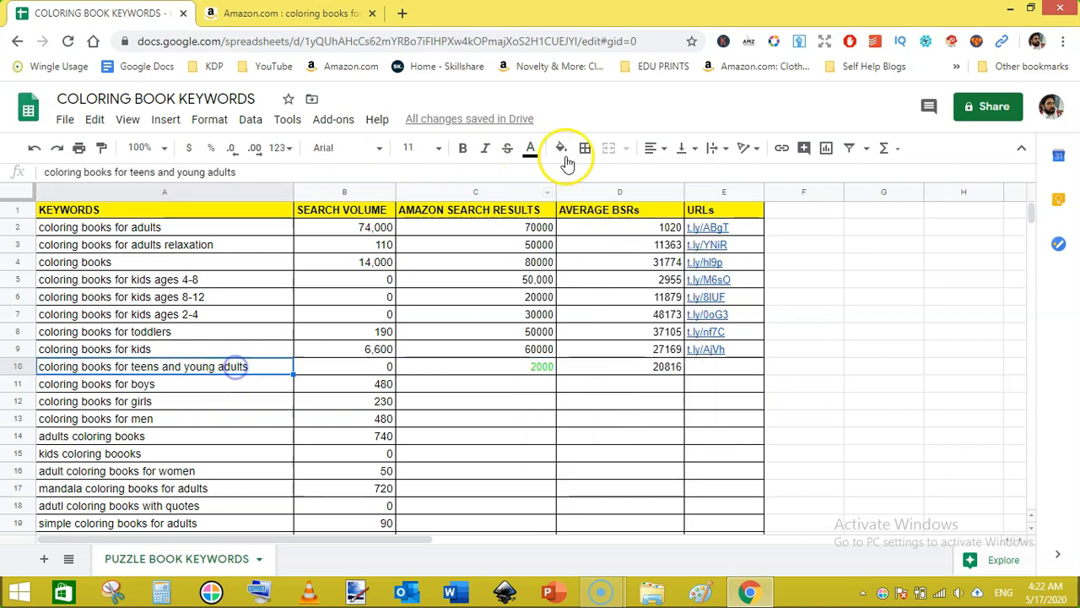
click(531, 150)
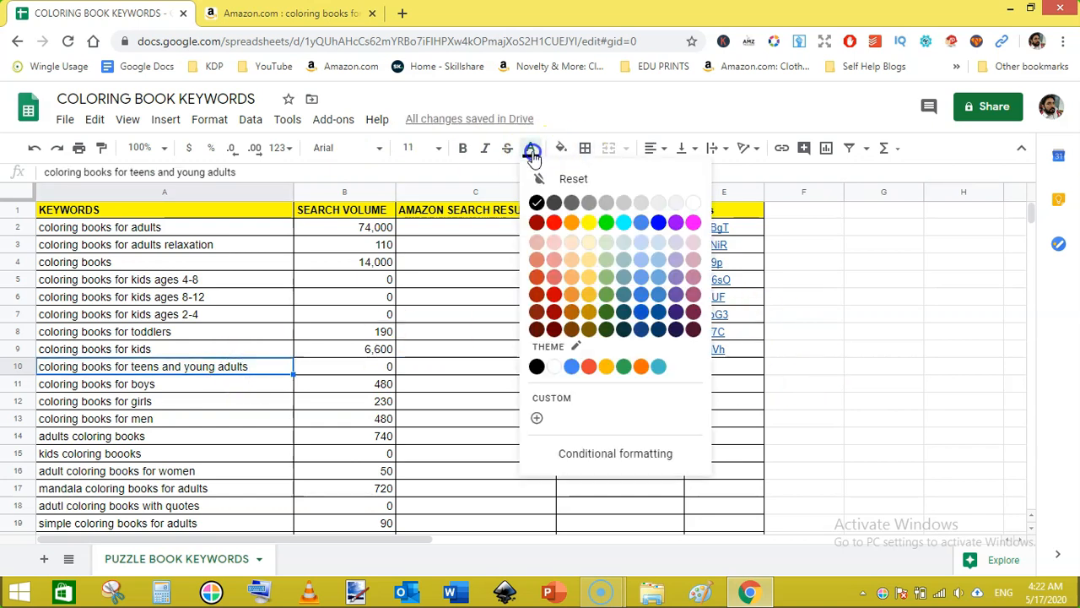
click(612, 226)
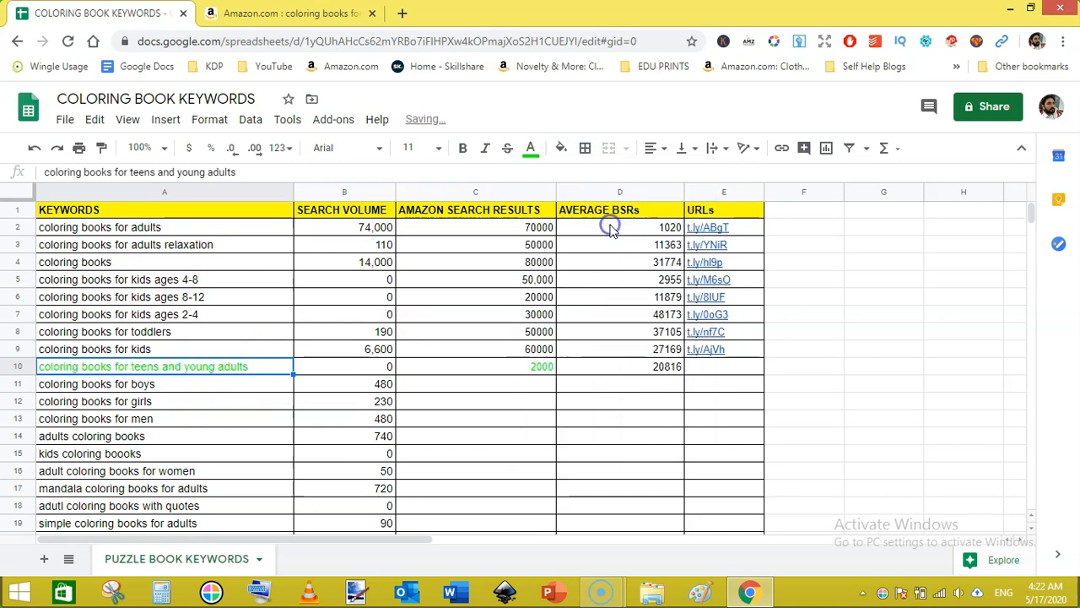
- Look up the spreadsheet keyword "coloring books for boys" on Amazon Books and search for the suggested phrase "coloring books for boys cool animals"
click(209, 393)
triple_click(137, 384)
key(ctrl+c)
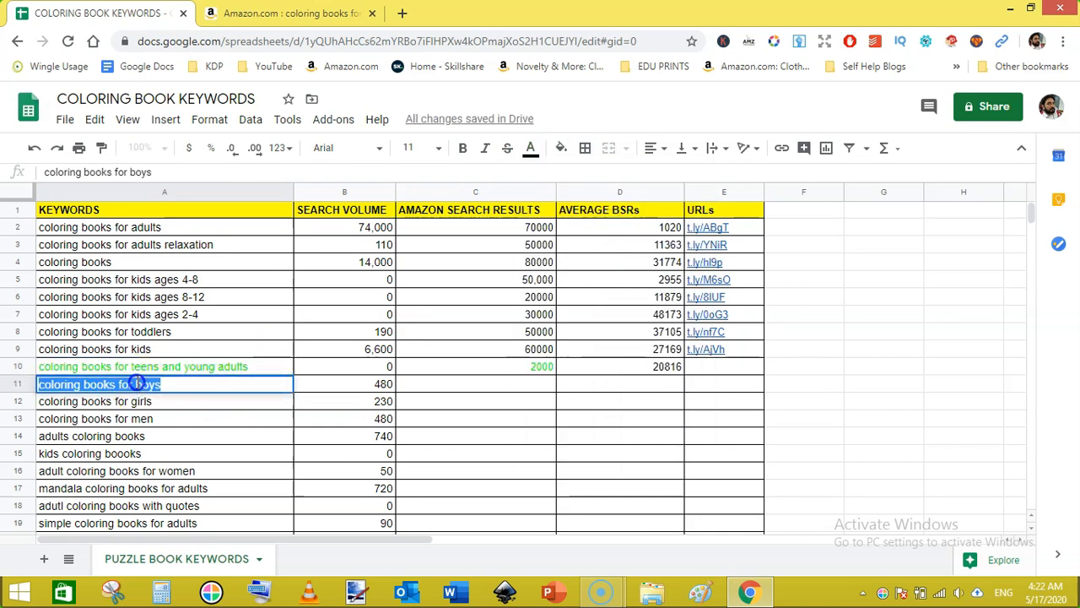
right_click(137, 384)
click(216, 136)
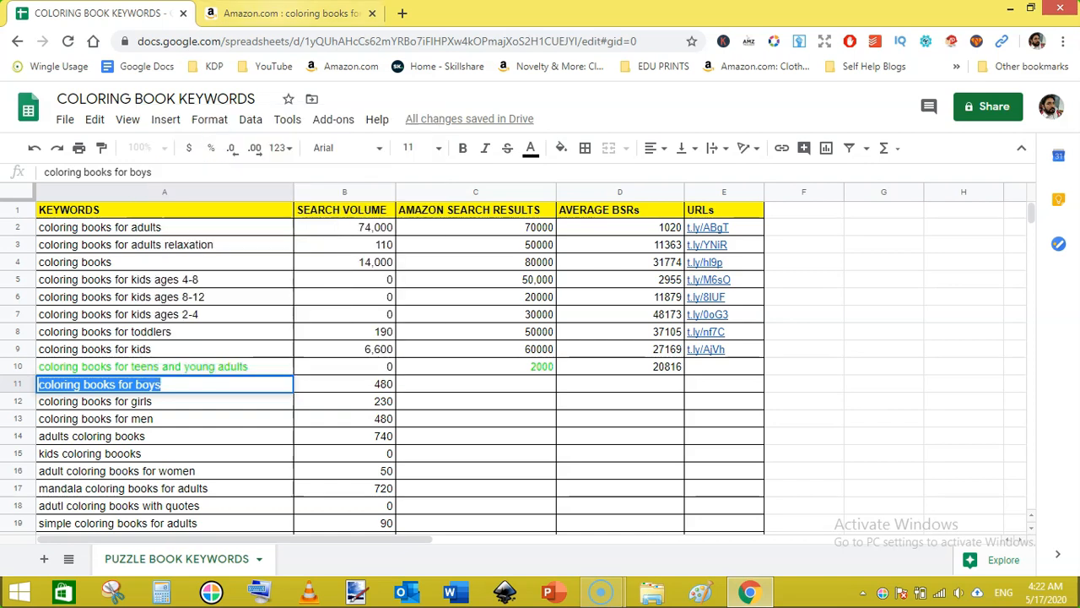
click(281, 12)
click(1028, 111)
triple_click(563, 101)
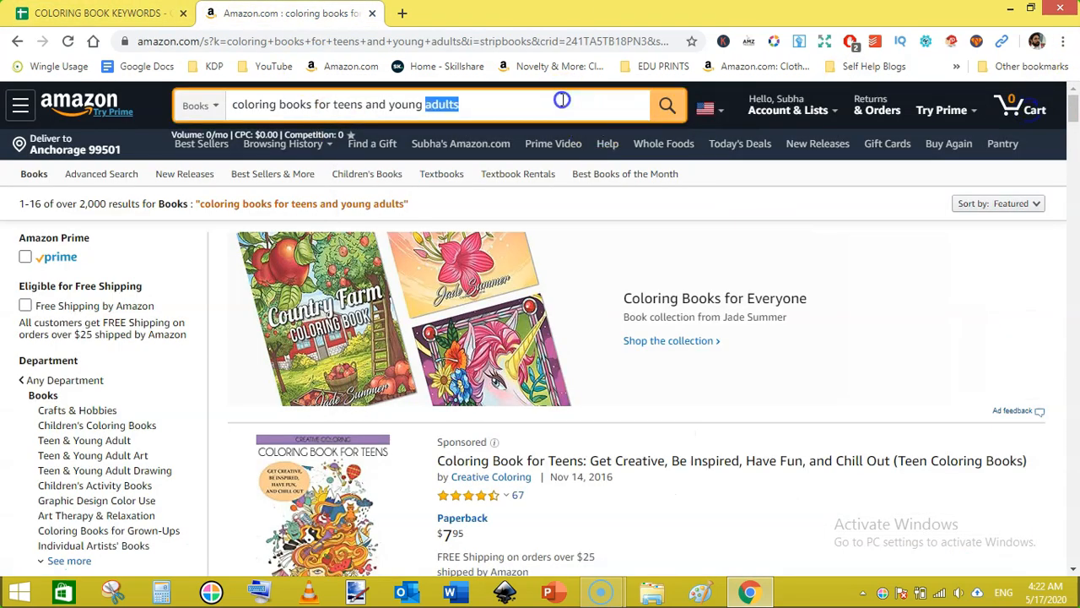
key(ctrl+v)
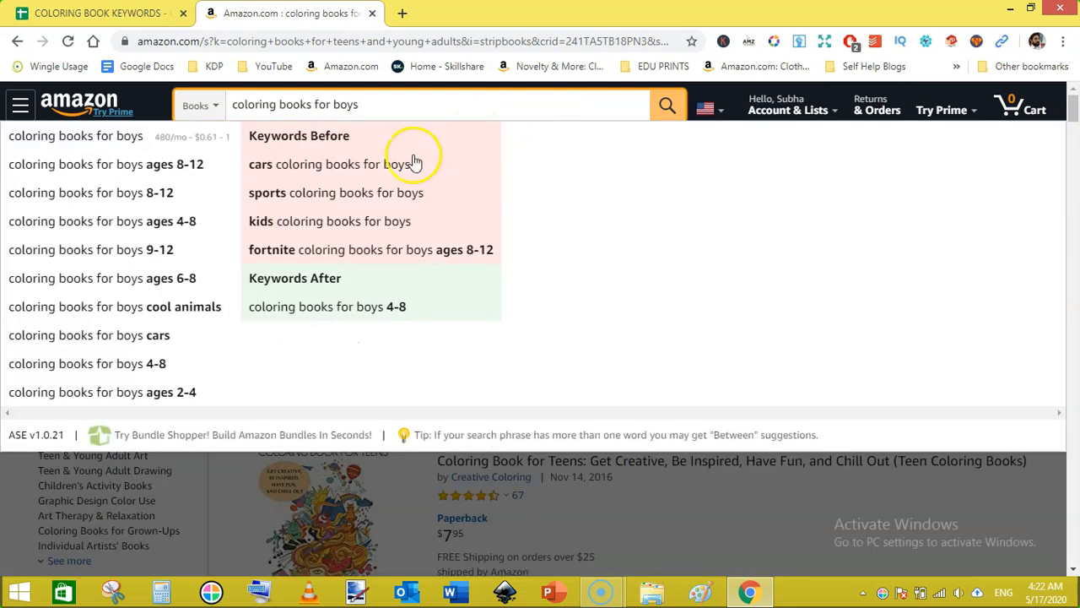
click(202, 312)
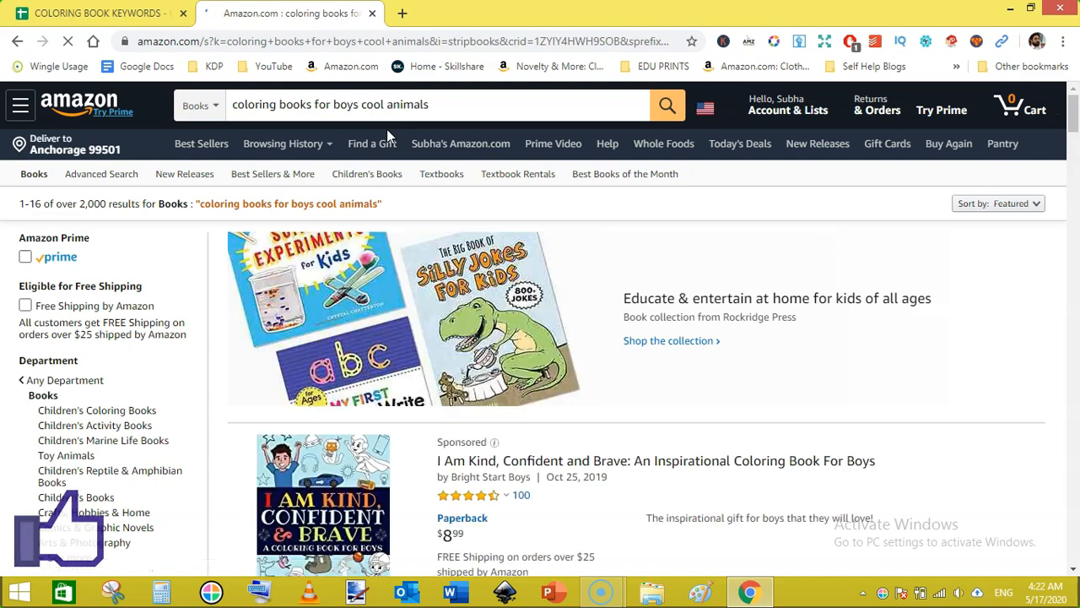
- Replace the spreadsheet keyword "coloring books for boys" with the copied phrase "coloring books for boys cool animals" and set its search volume to 0
click(257, 116)
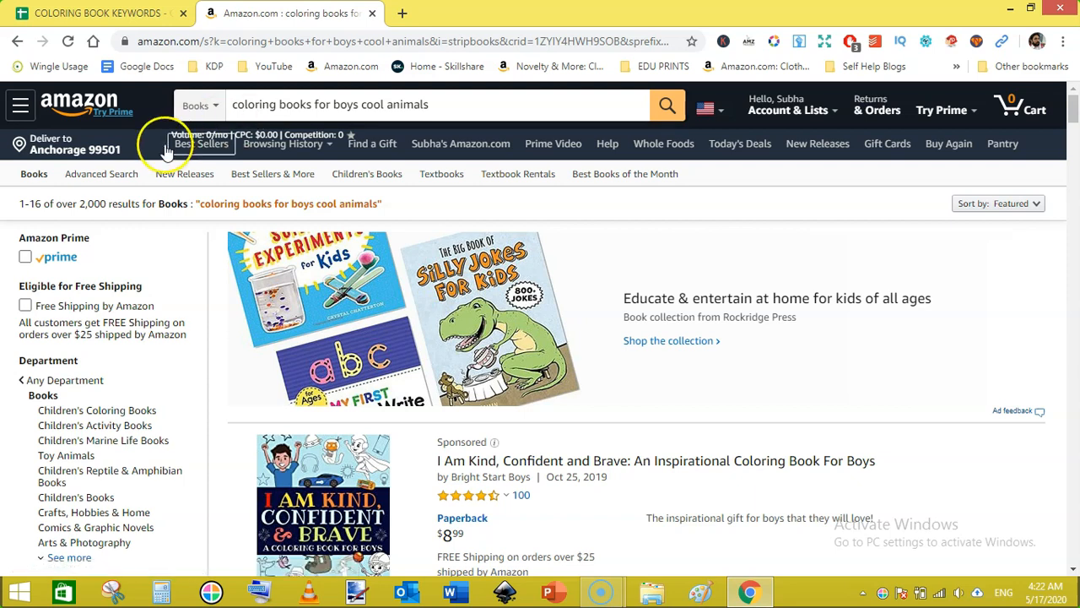
drag(235, 104, 429, 103)
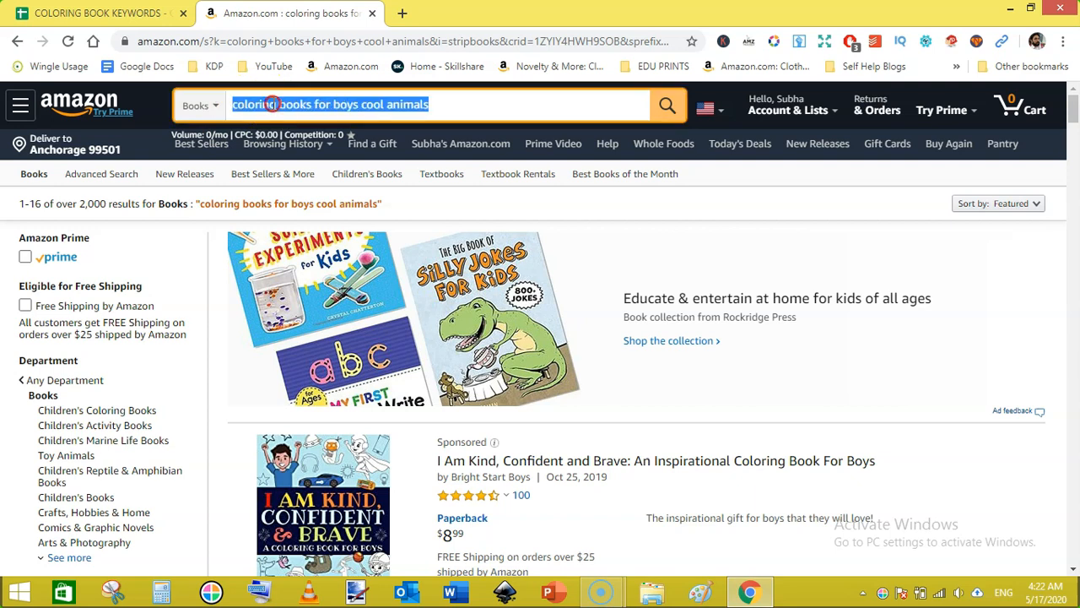
right_click(273, 105)
click(317, 135)
click(97, 13)
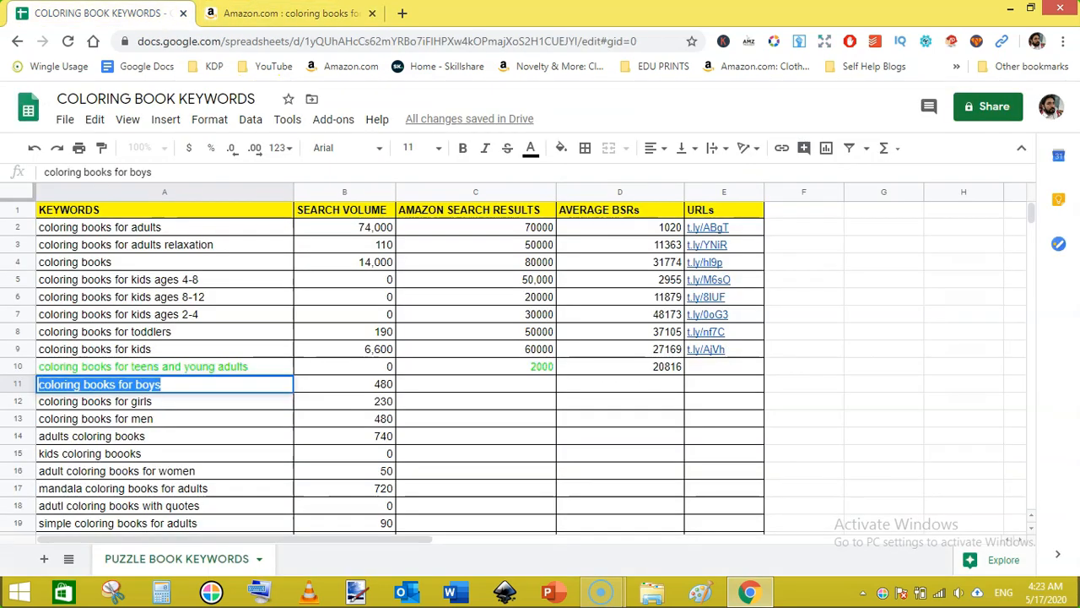
triple_click(203, 389)
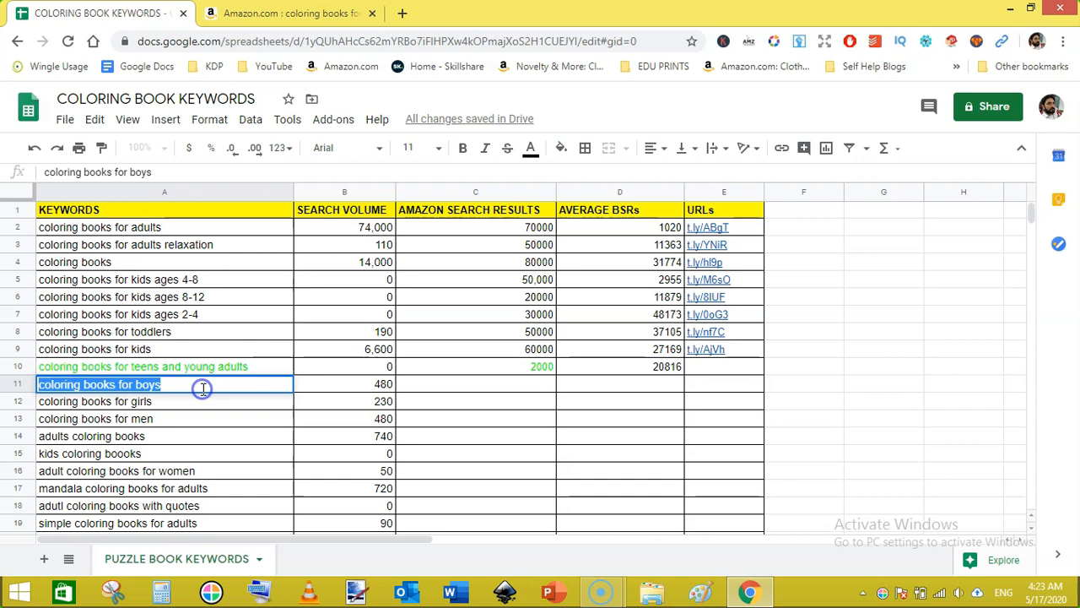
key(ctrl+v)
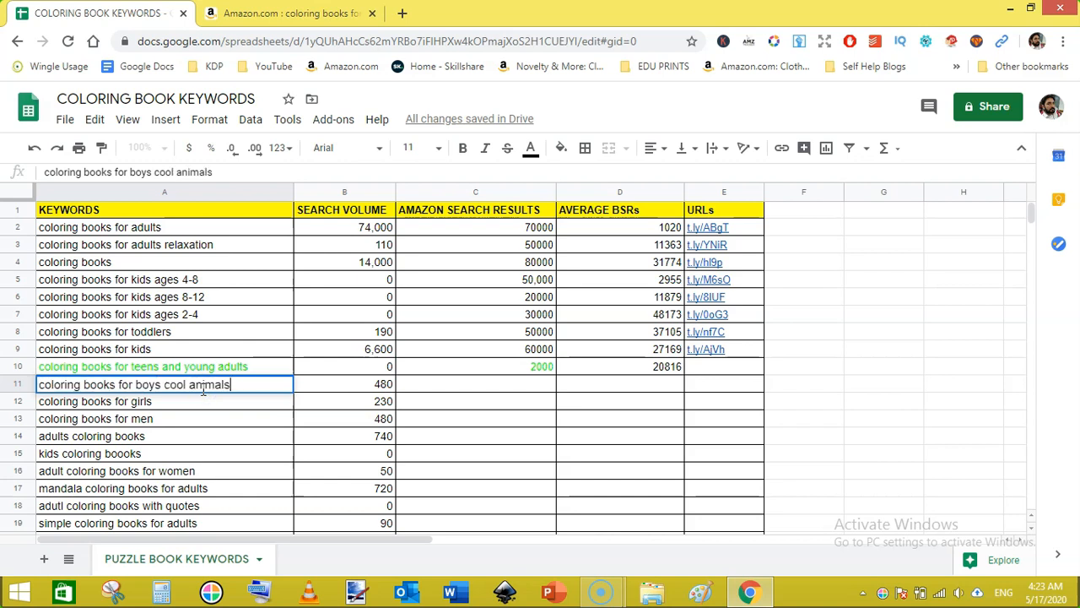
click(382, 386)
text(0)
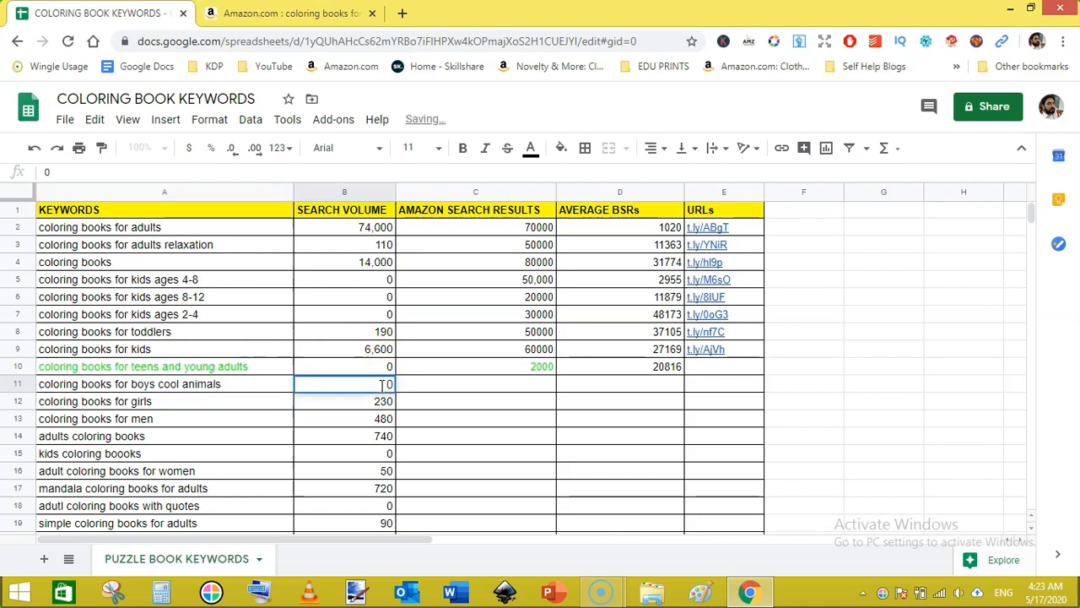
- Analyze the Amazon results for "coloring books for boys cool animals" with Unicorn Smasher and enter 35044 in the keyword's Amazon search results cell
click(244, 13)
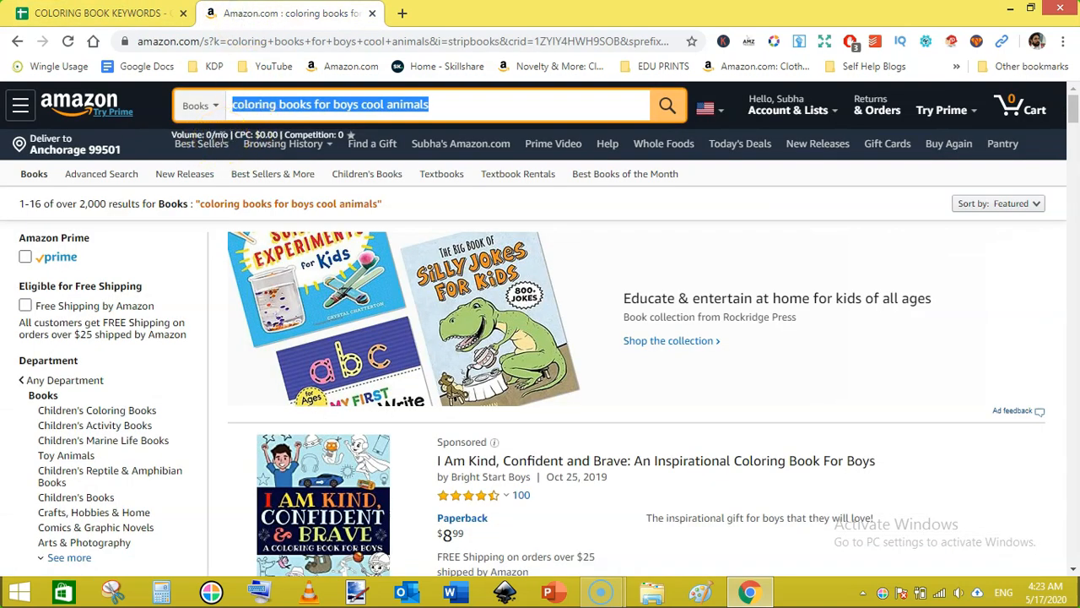
click(749, 42)
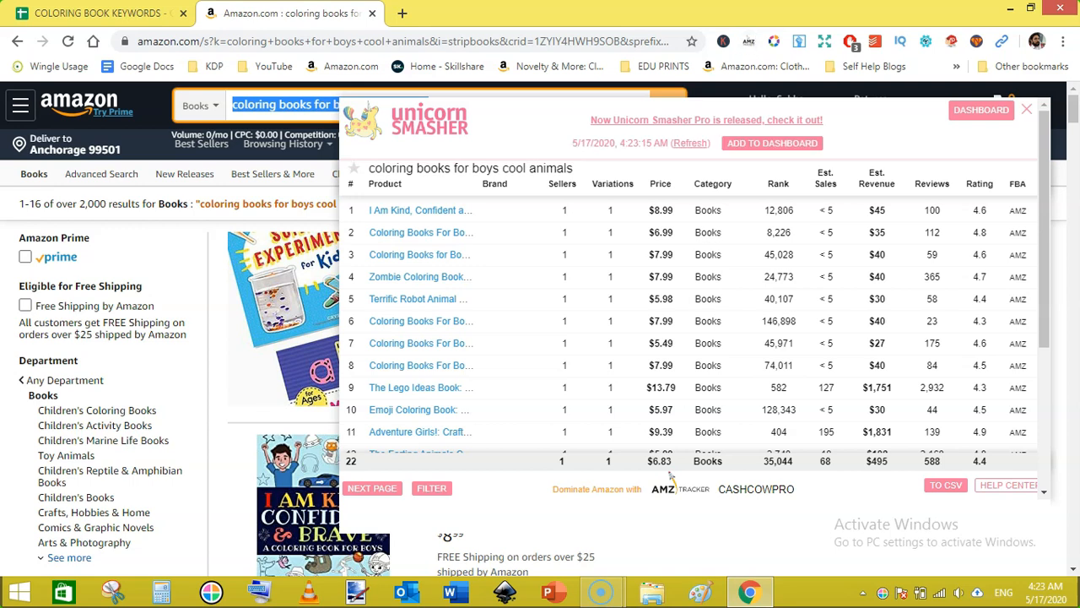
click(97, 13)
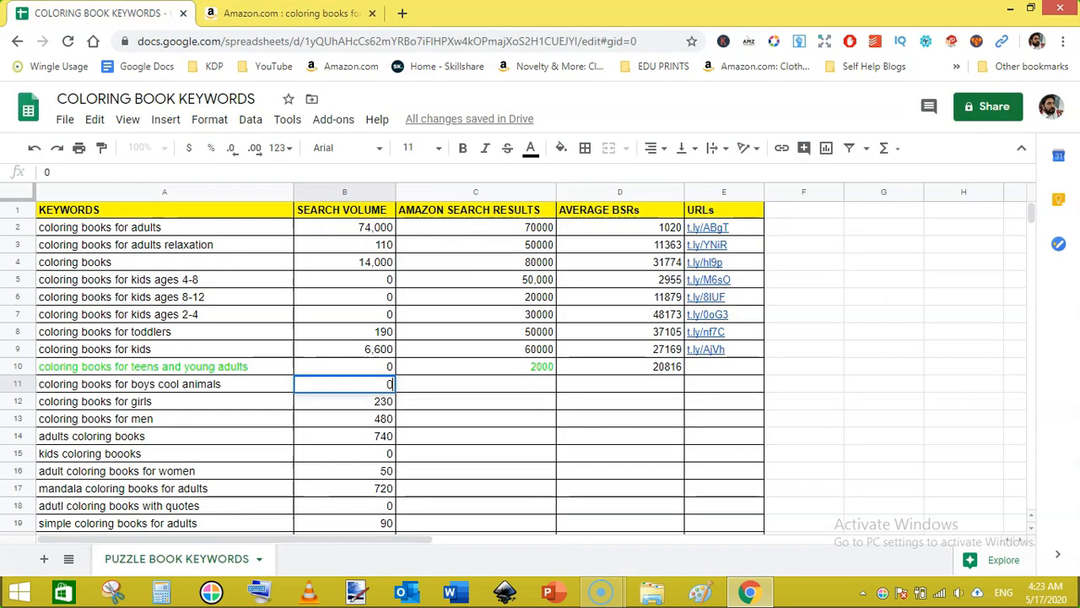
click(519, 385)
click(287, 13)
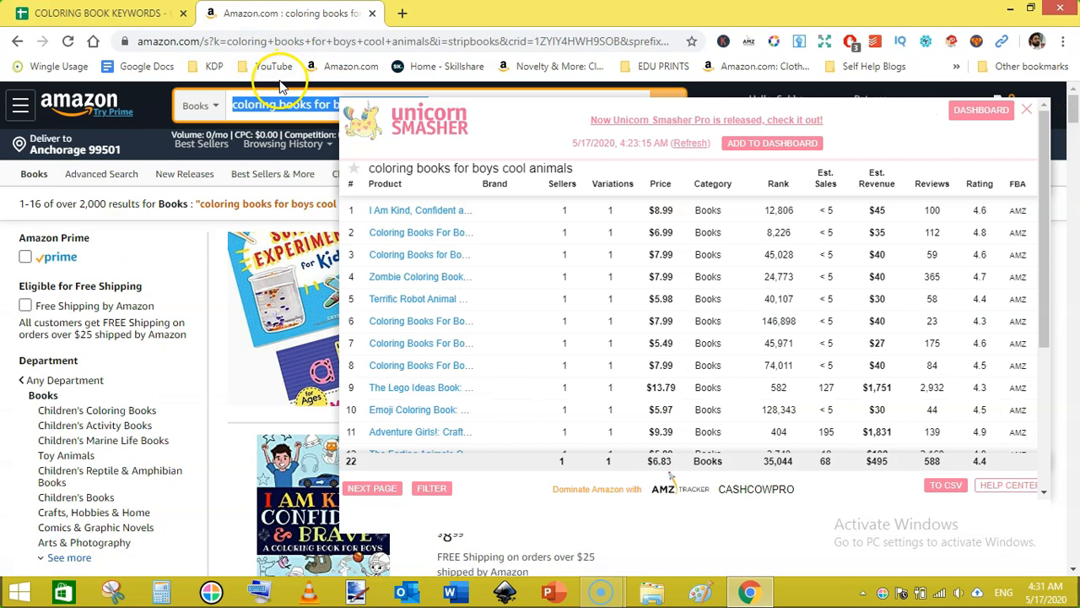
click(97, 12)
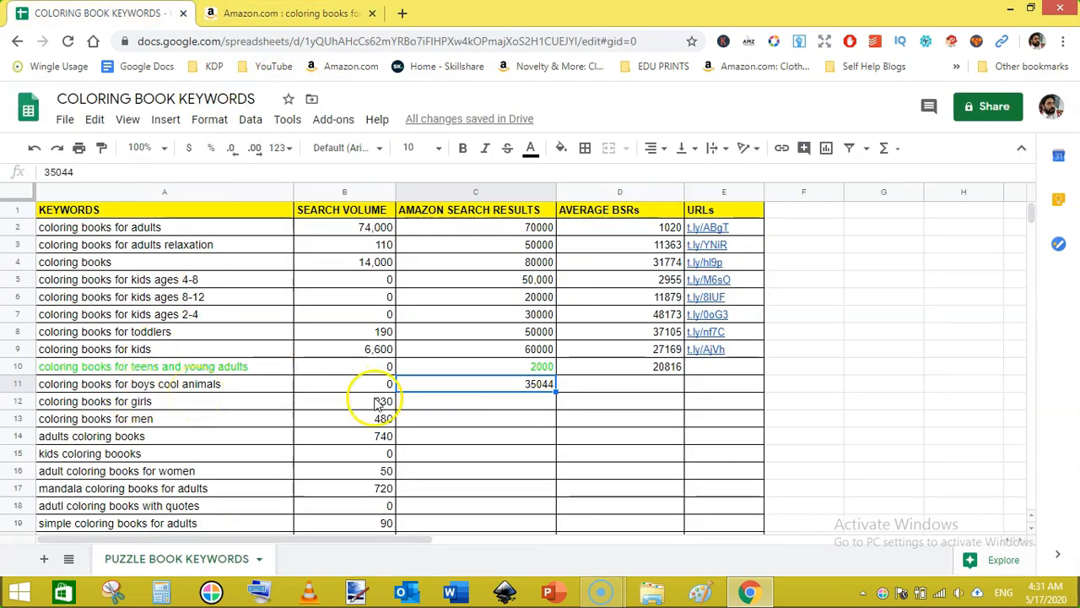
- Check the average rank on Amazon and copy 35044 into the average BSR cell of "coloring books for boys cool animals"
click(287, 13)
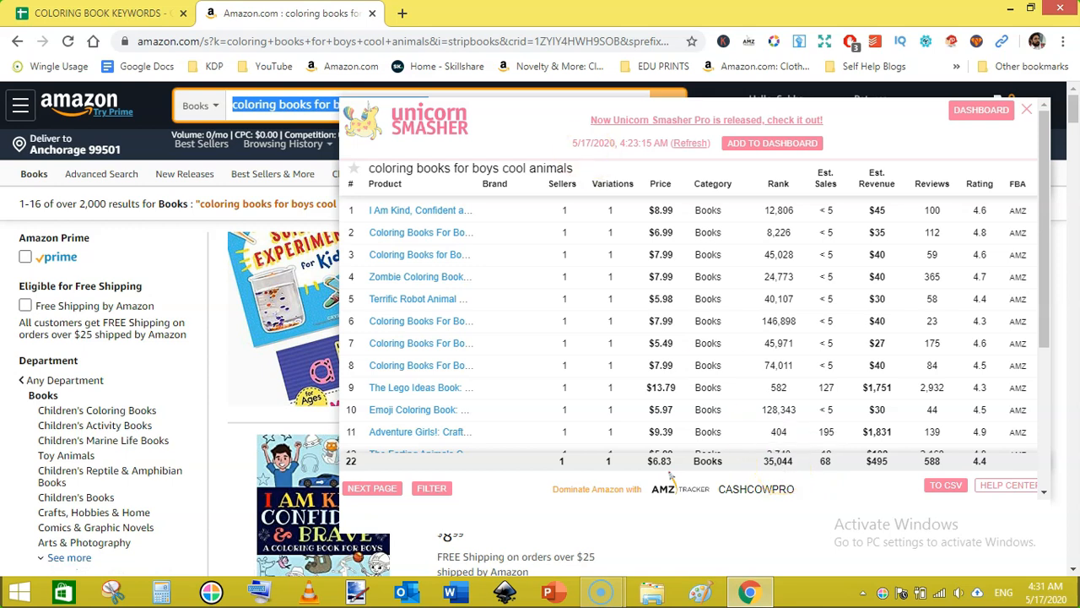
click(97, 13)
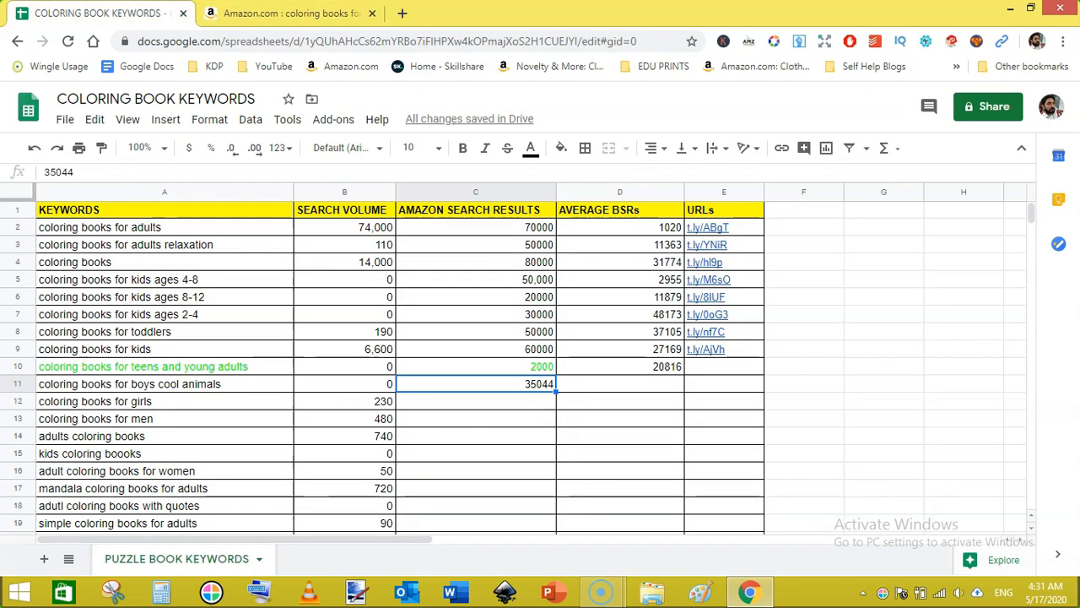
click(536, 386)
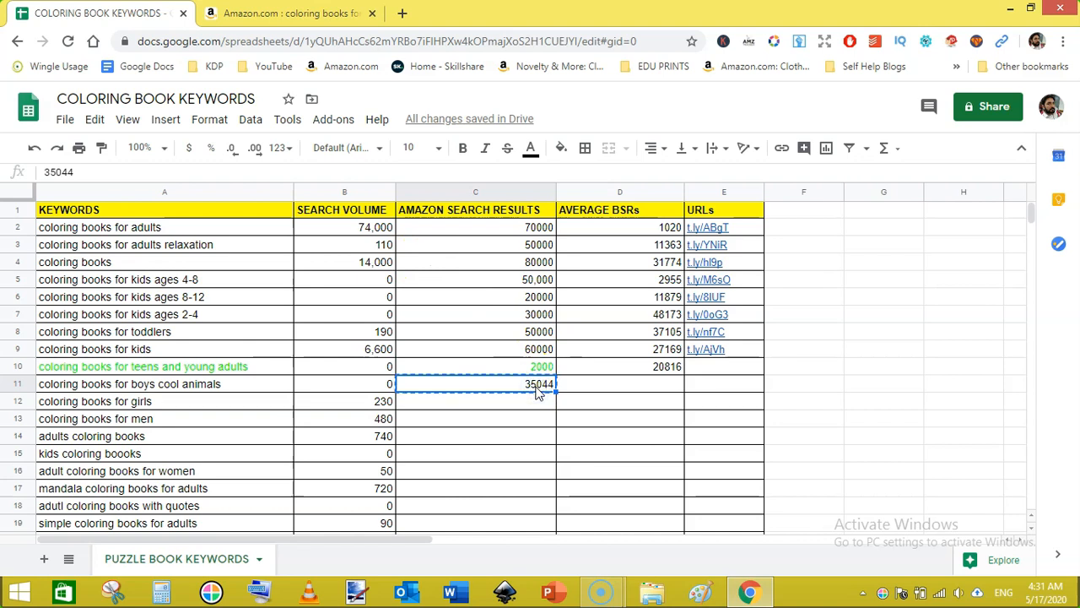
double_click(611, 386)
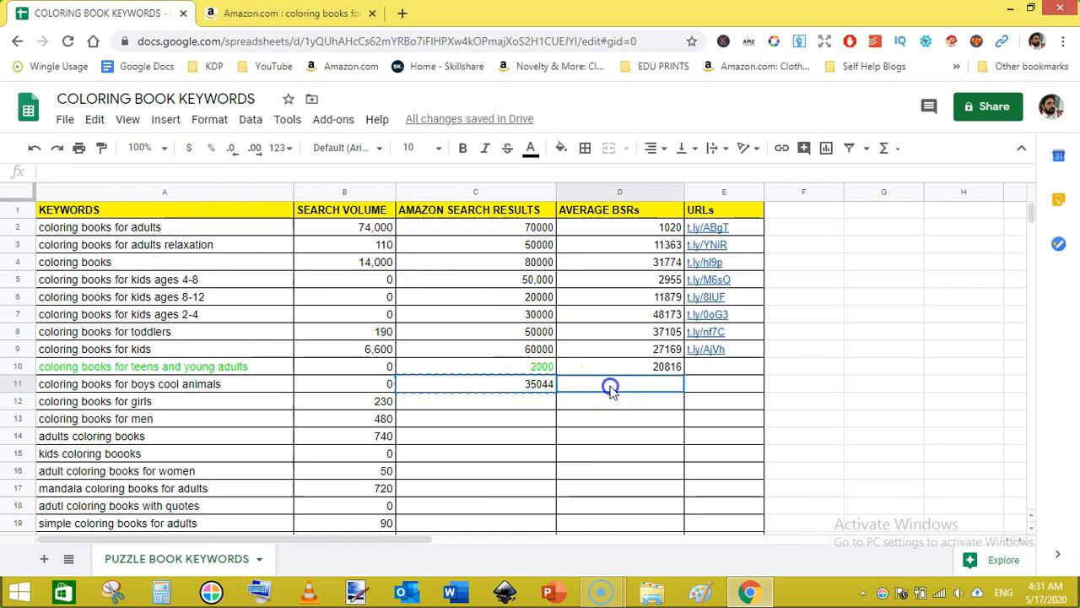
click(527, 388)
- Set the Amazon search results value of "coloring books for boys cool animals" to 2000
click(287, 13)
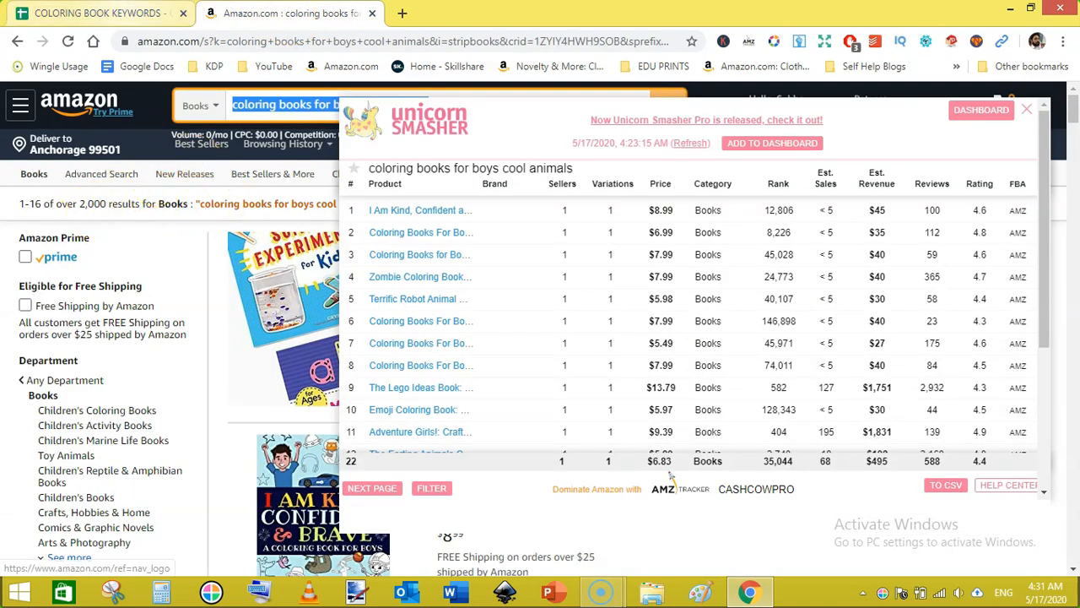
click(97, 13)
click(529, 386)
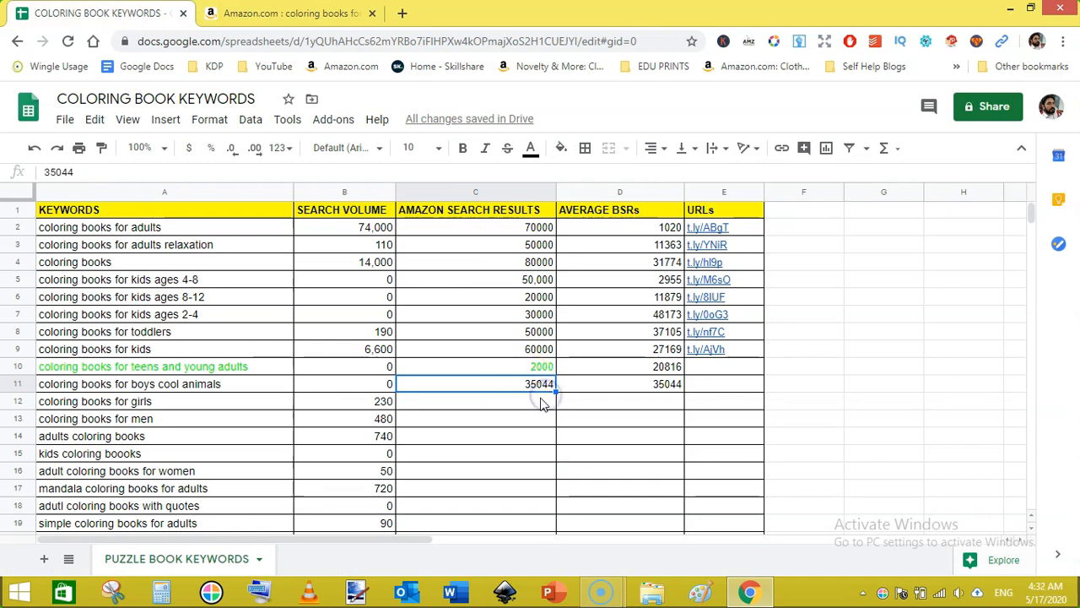
click(541, 401)
click(535, 386)
text(2000)
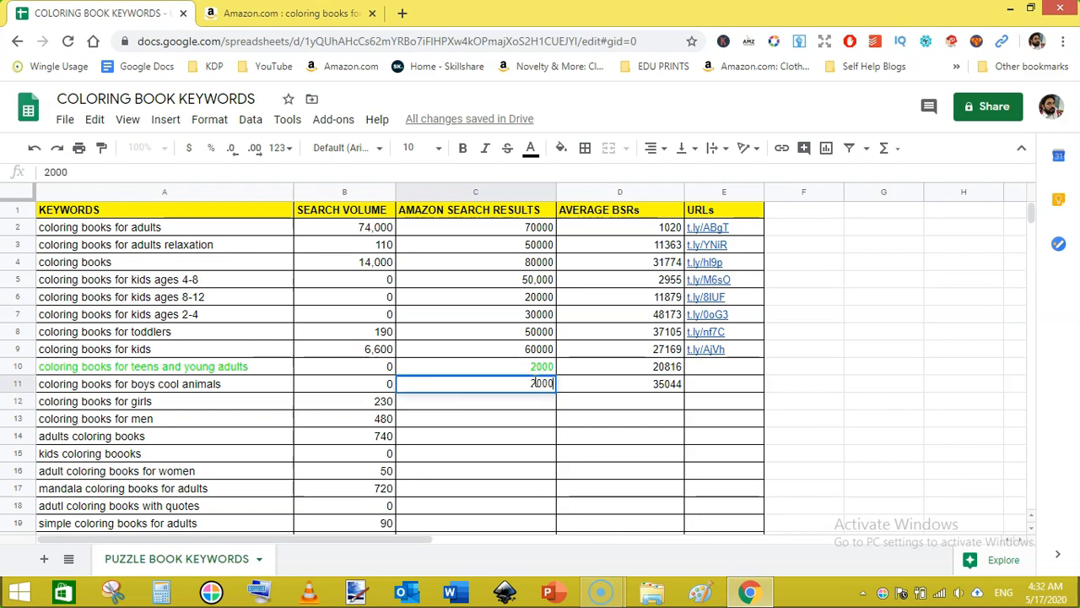
click(518, 437)
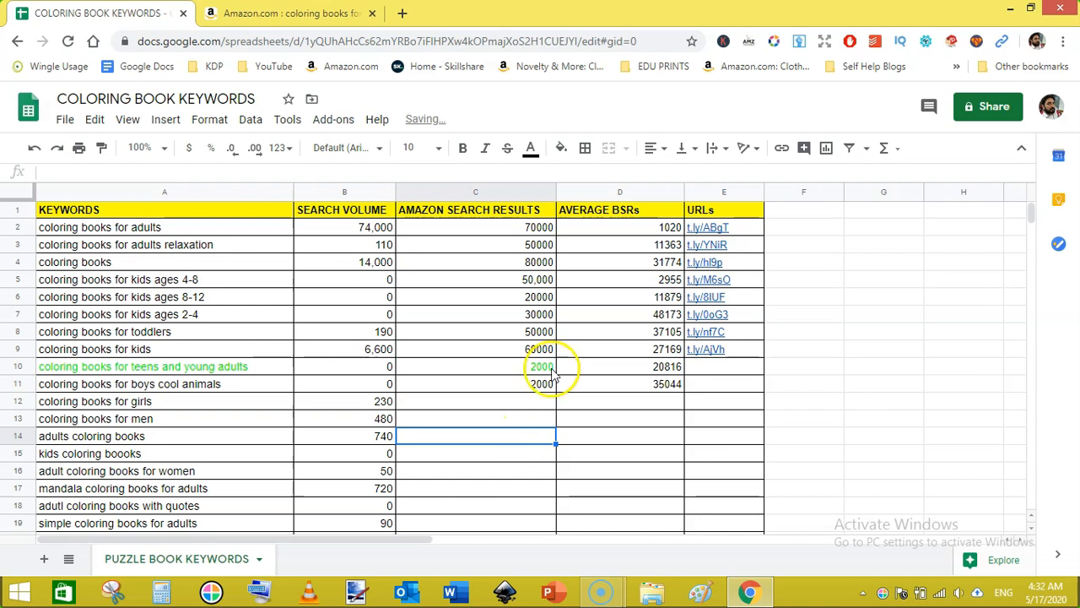
- Close the Unicorn Smasher report, copy a shortened link of the Amazon results page, and paste it as the URL for "coloring books for boys cool animals"
click(714, 384)
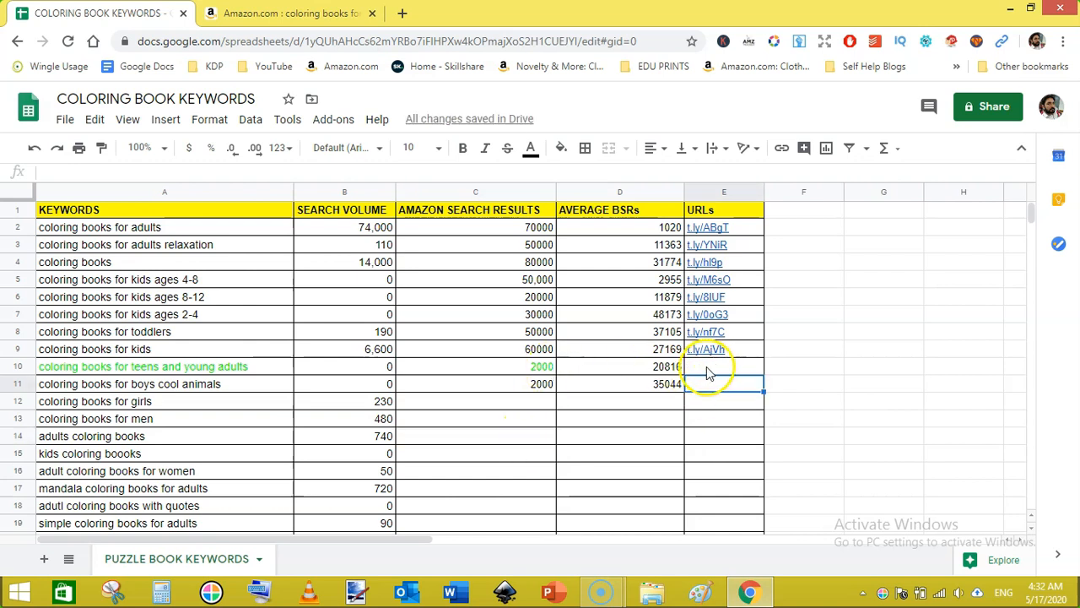
click(709, 369)
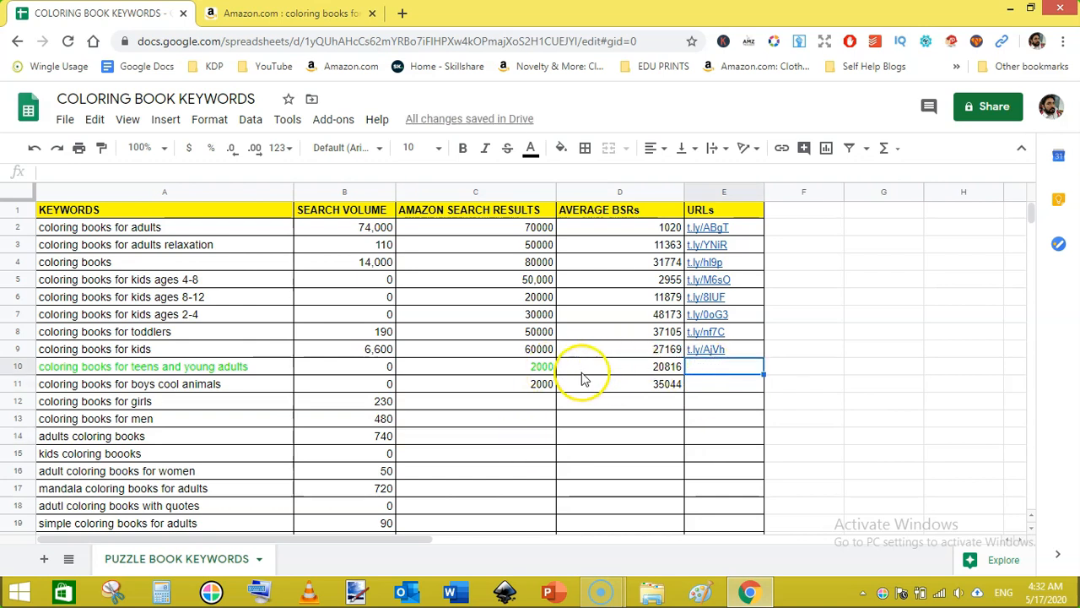
click(304, 13)
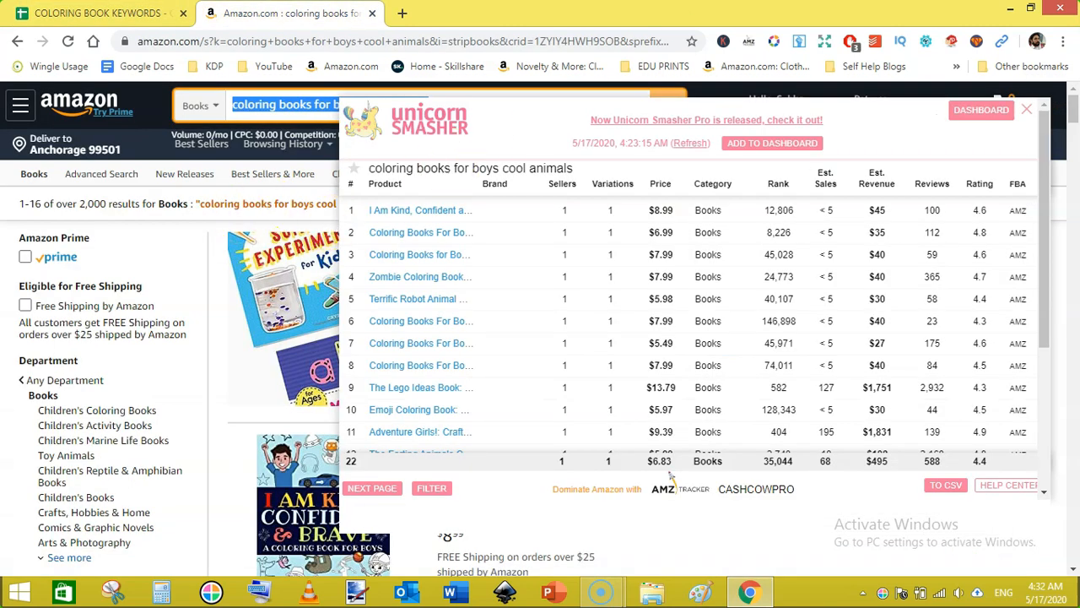
click(1027, 116)
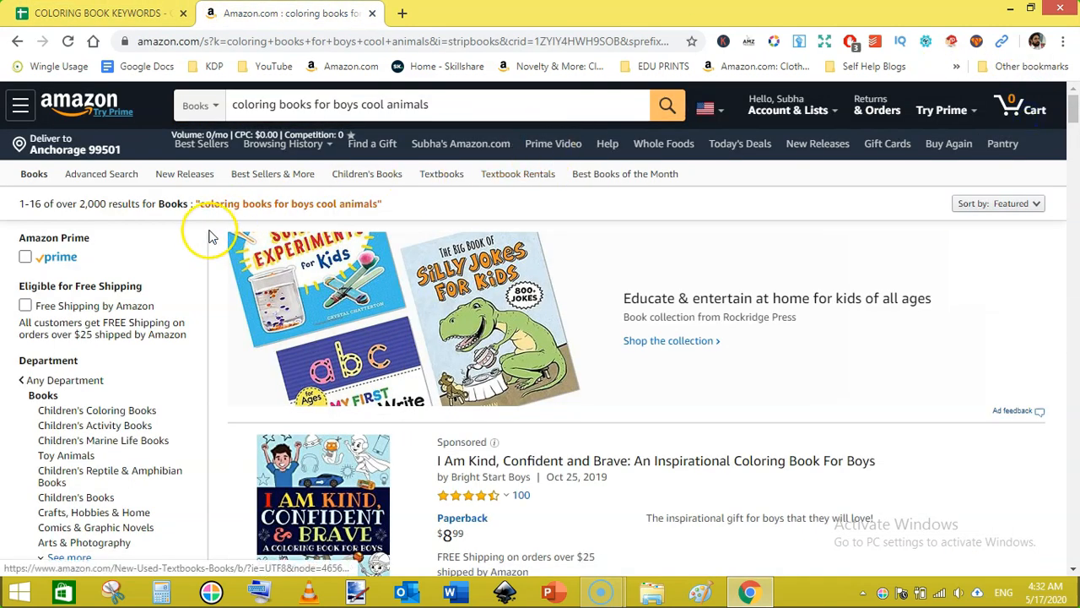
click(184, 241)
right_click(184, 240)
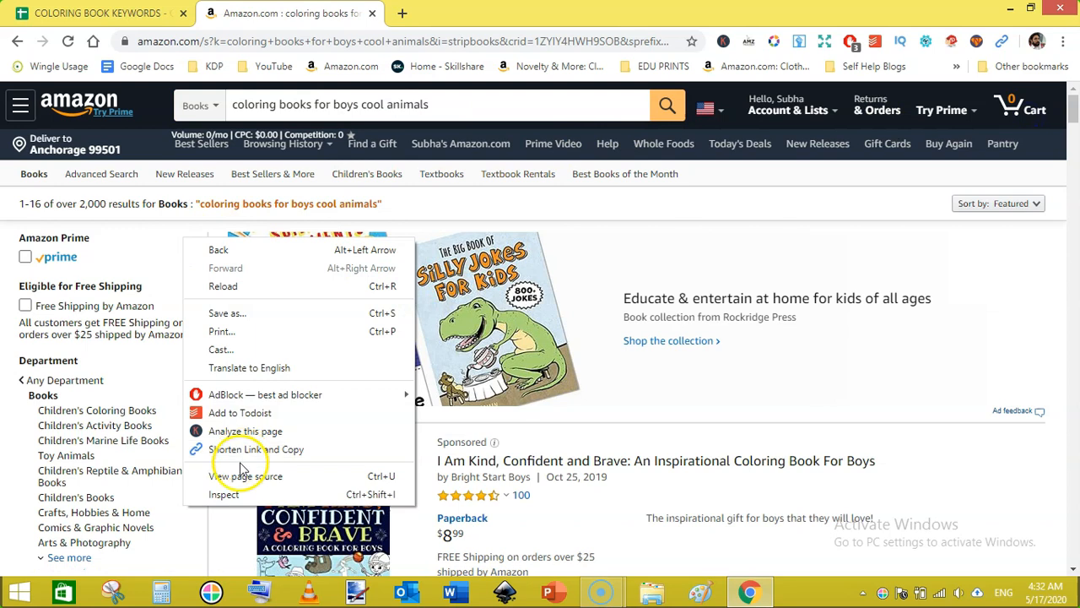
click(251, 450)
click(126, 12)
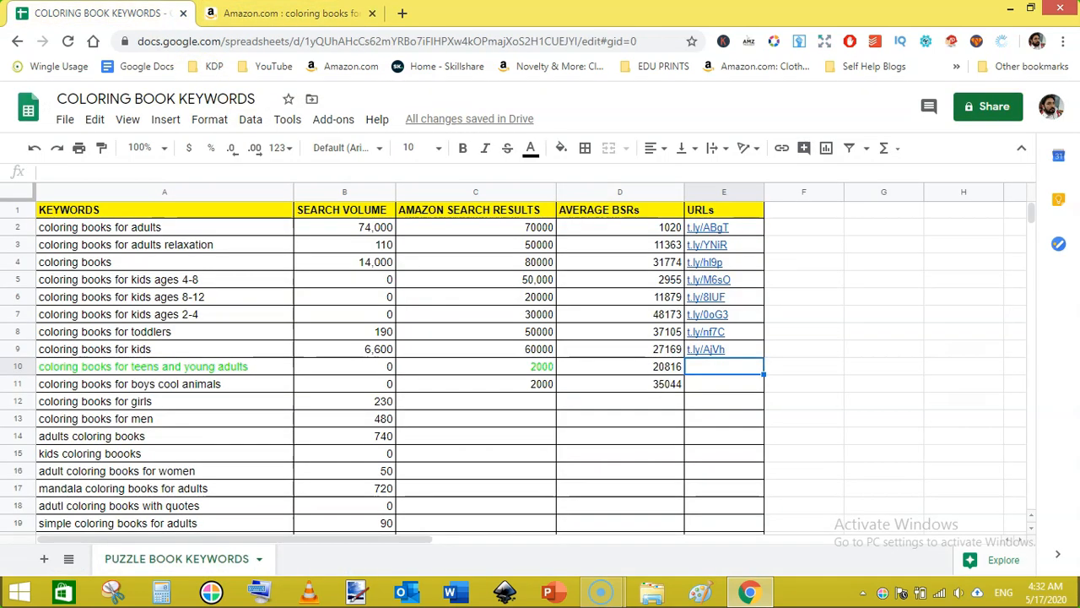
click(710, 371)
click(711, 384)
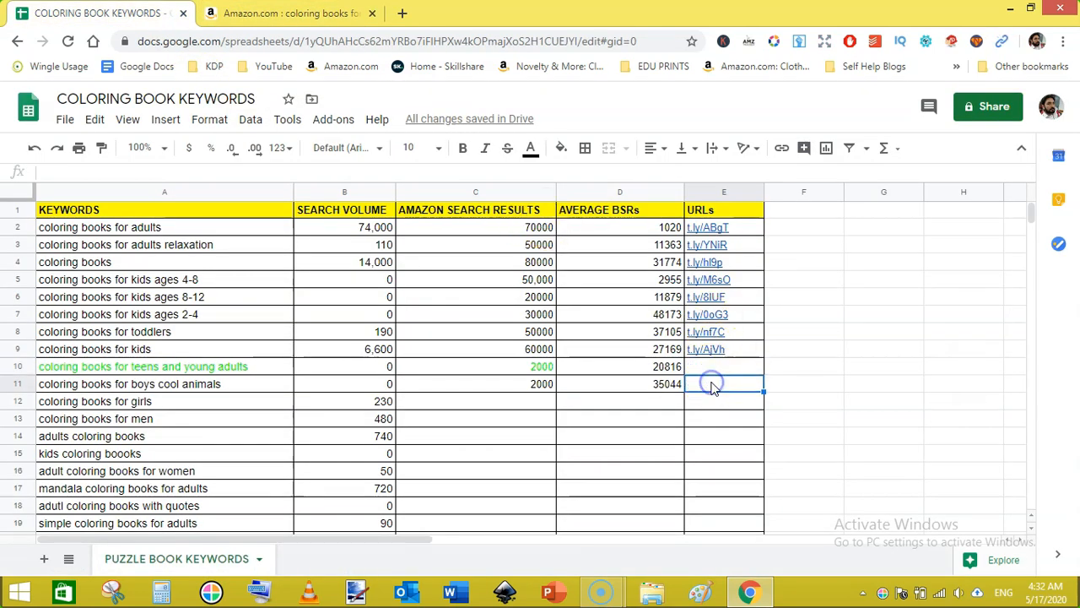
key(ctrl+v)
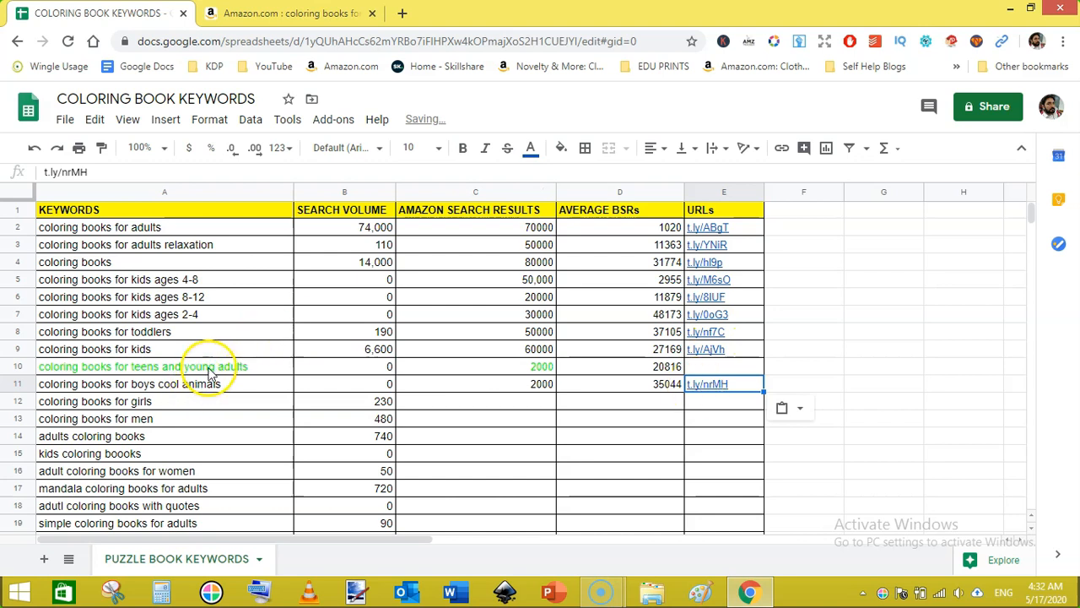
- Copy the keyword "coloring books for teens and young adults" from the spreadsheet and search for it on Amazon Books
click(211, 367)
right_click(210, 367)
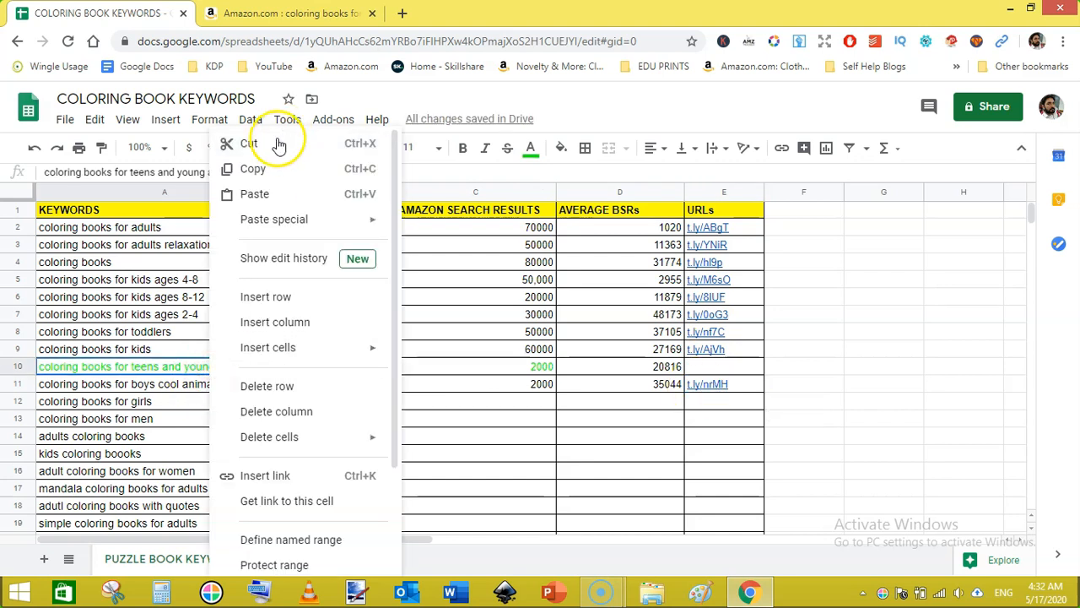
click(264, 170)
click(287, 12)
click(312, 108)
key(ctrl+a)
key(ctrl+v)
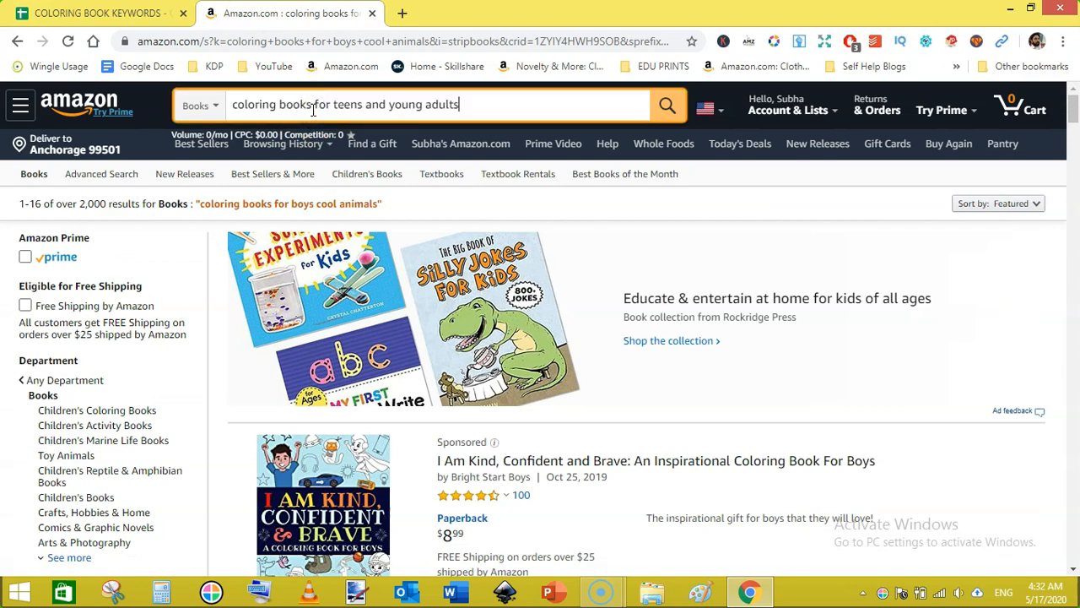
click(669, 108)
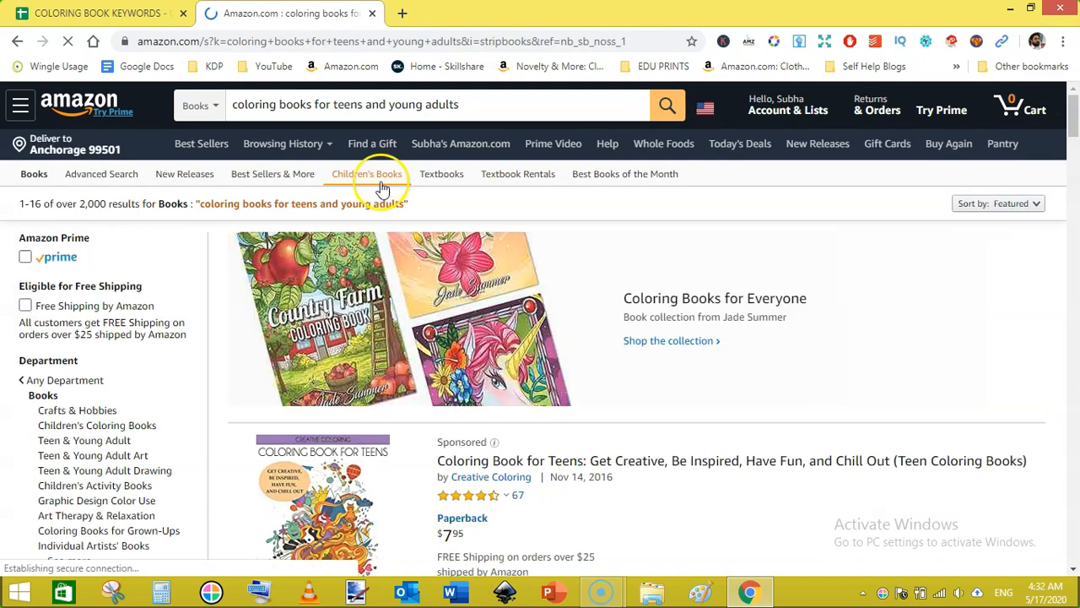
- Copy a shortened link of the results page and paste it as the URL for "coloring books for teens and young adults"
right_click(488, 209)
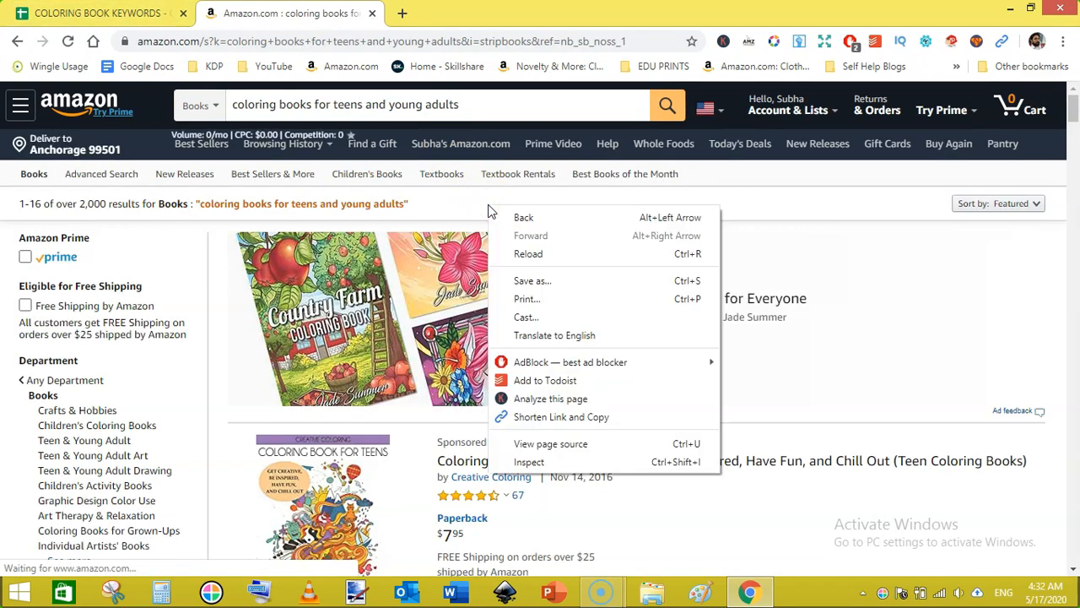
click(541, 424)
click(97, 13)
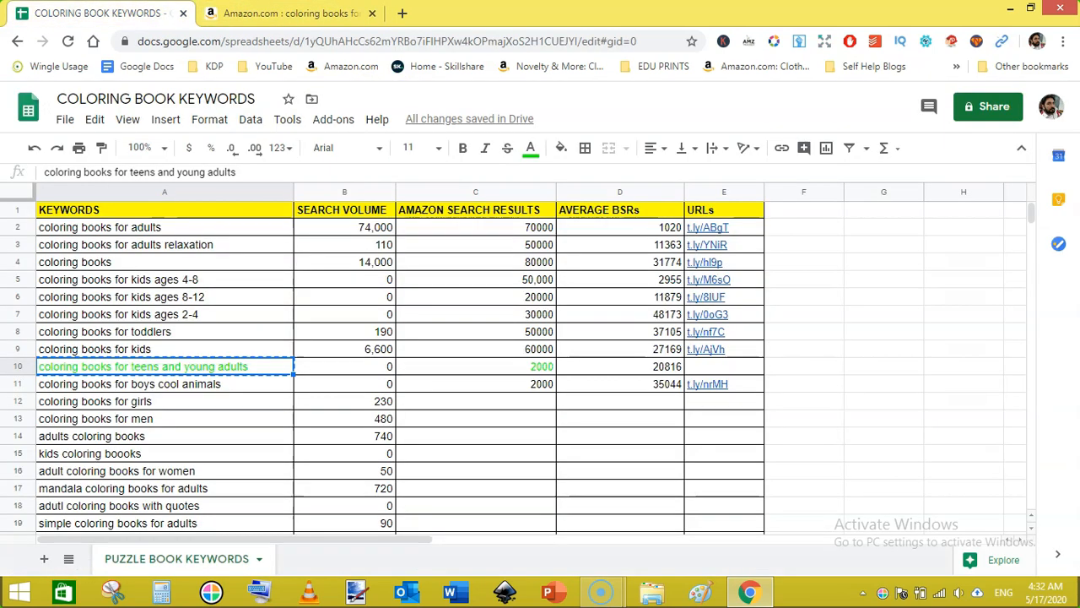
click(716, 368)
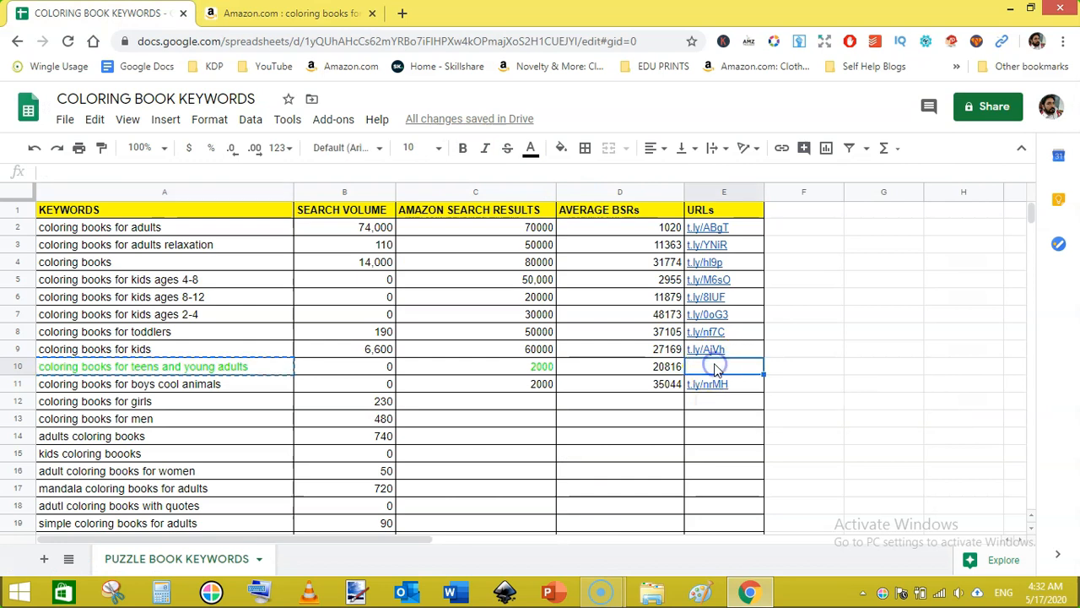
key(ctrl+v)
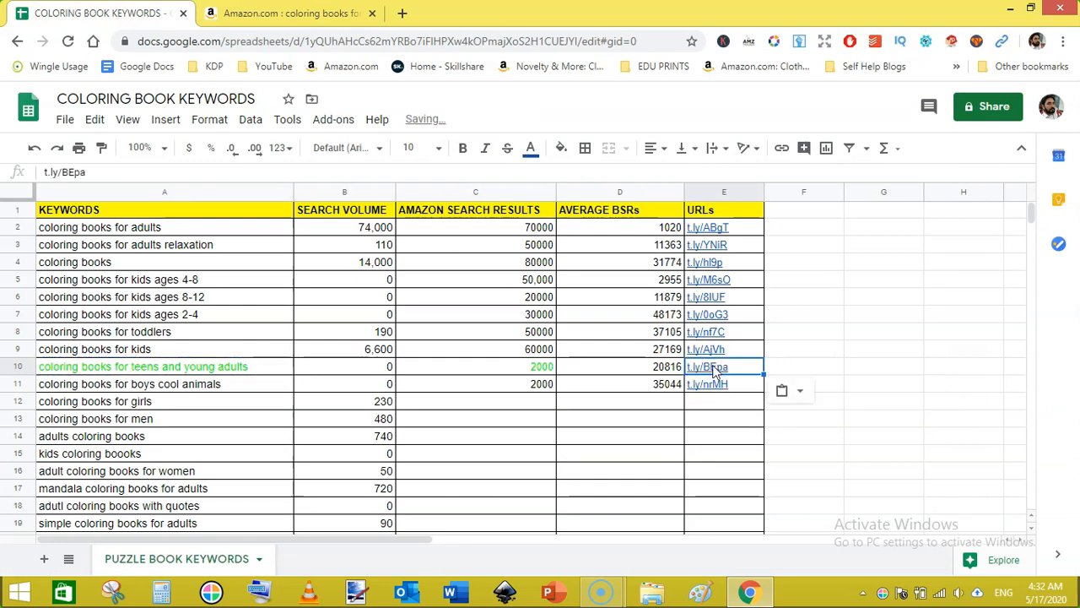
click(181, 402)
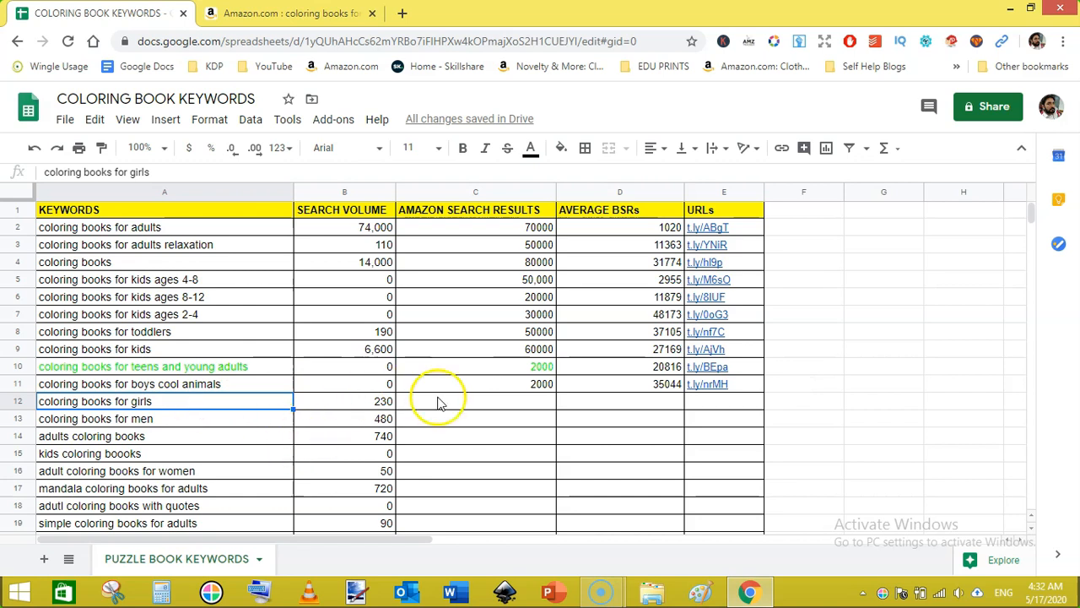
click(1033, 215)
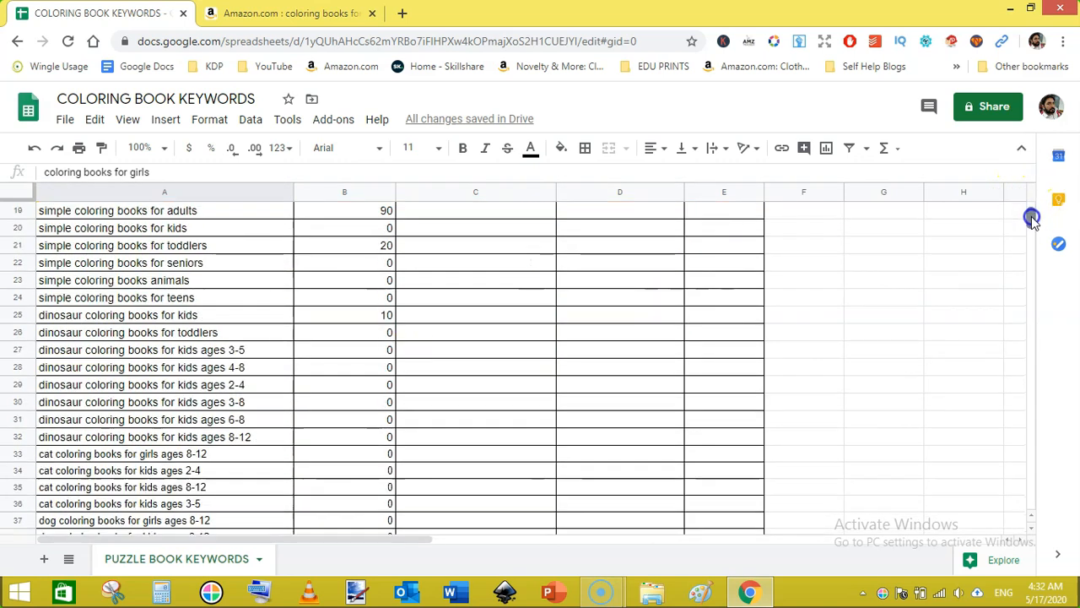
click(1032, 211)
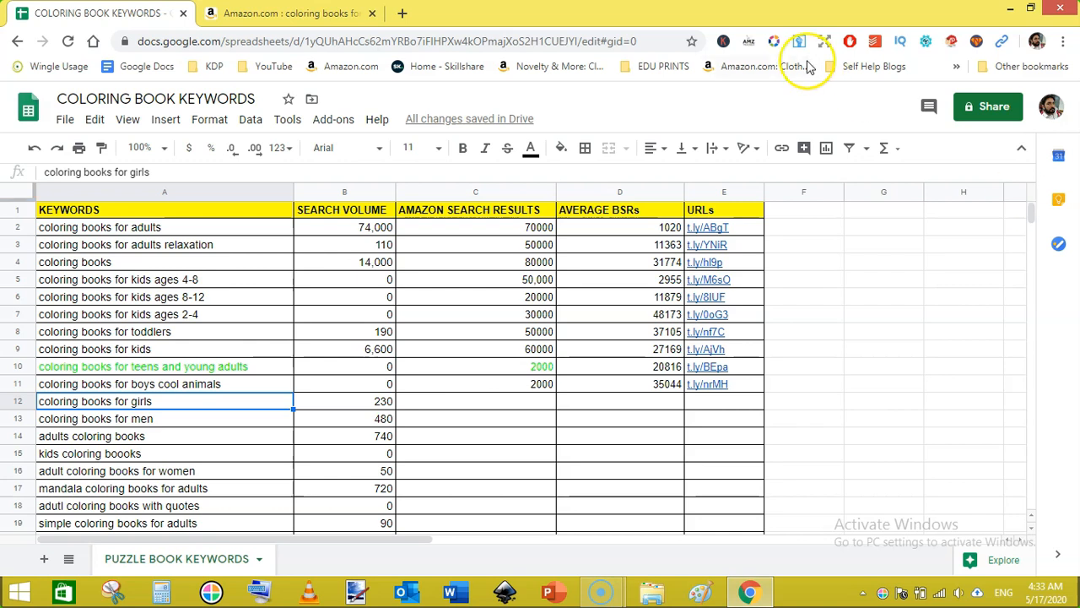
click(402, 13)
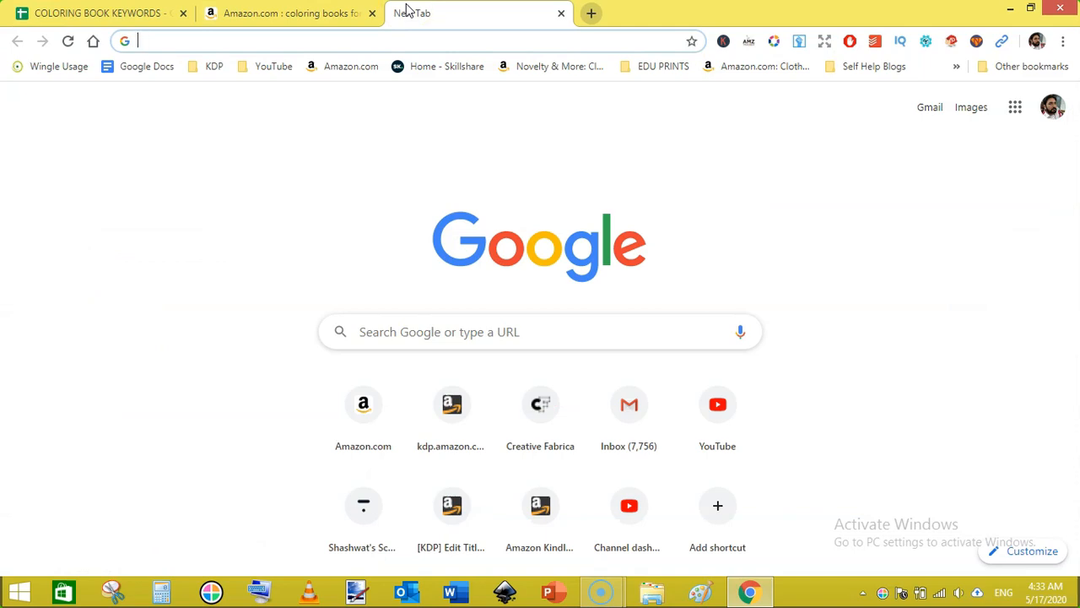
click(562, 13)
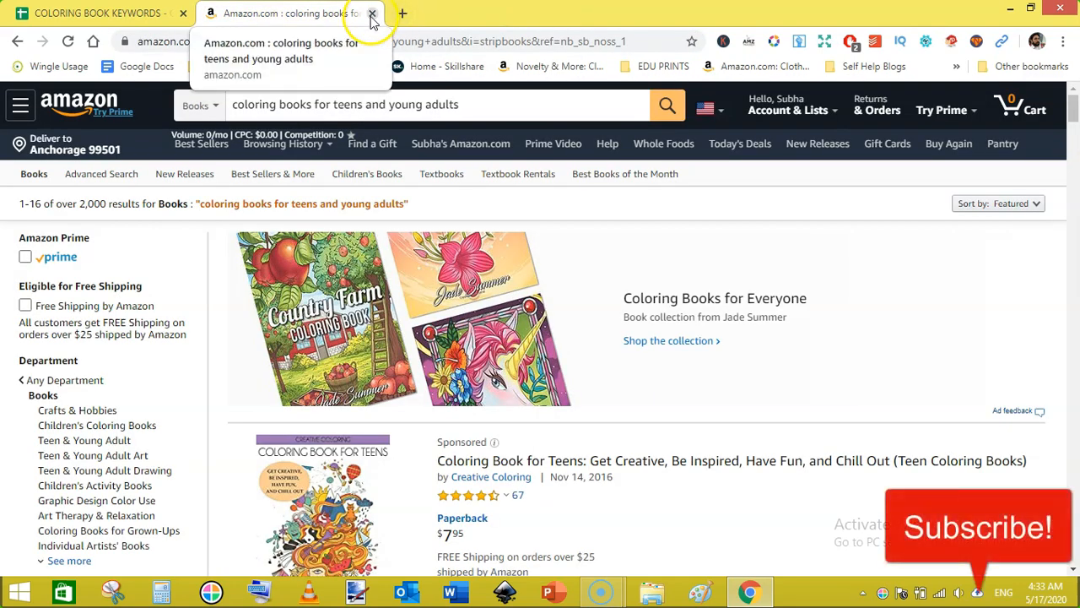